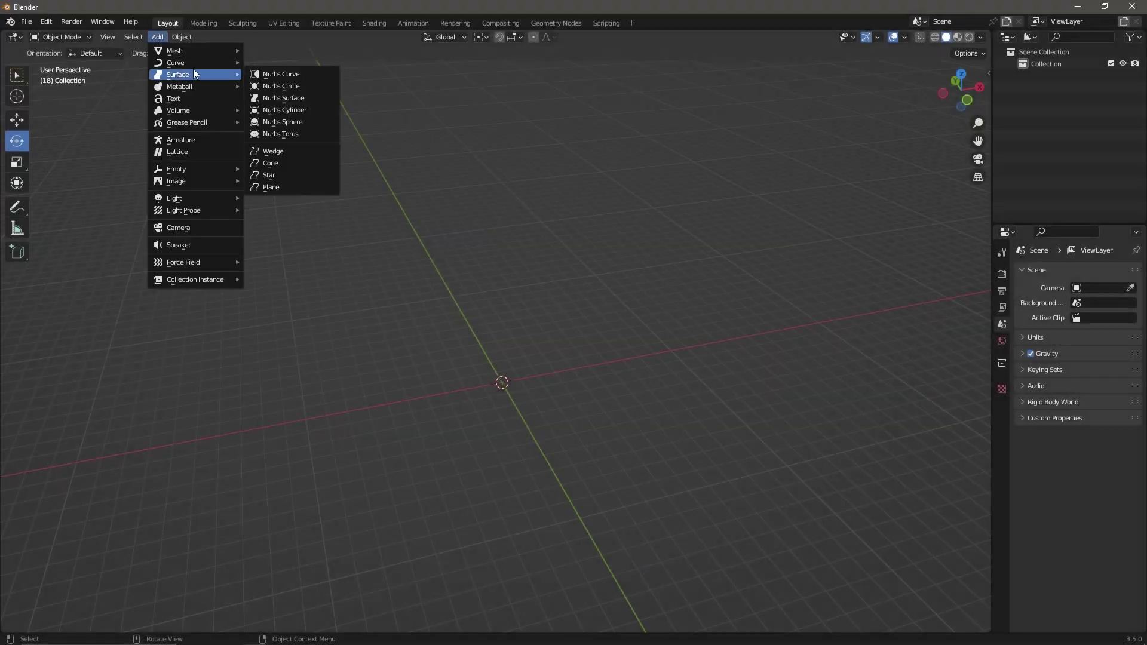
- Add a cylinder, extrude its corner vertices up along Z into posts, and set their heights in front view
{"action": "left_click", "coordinate": [287, 131]}
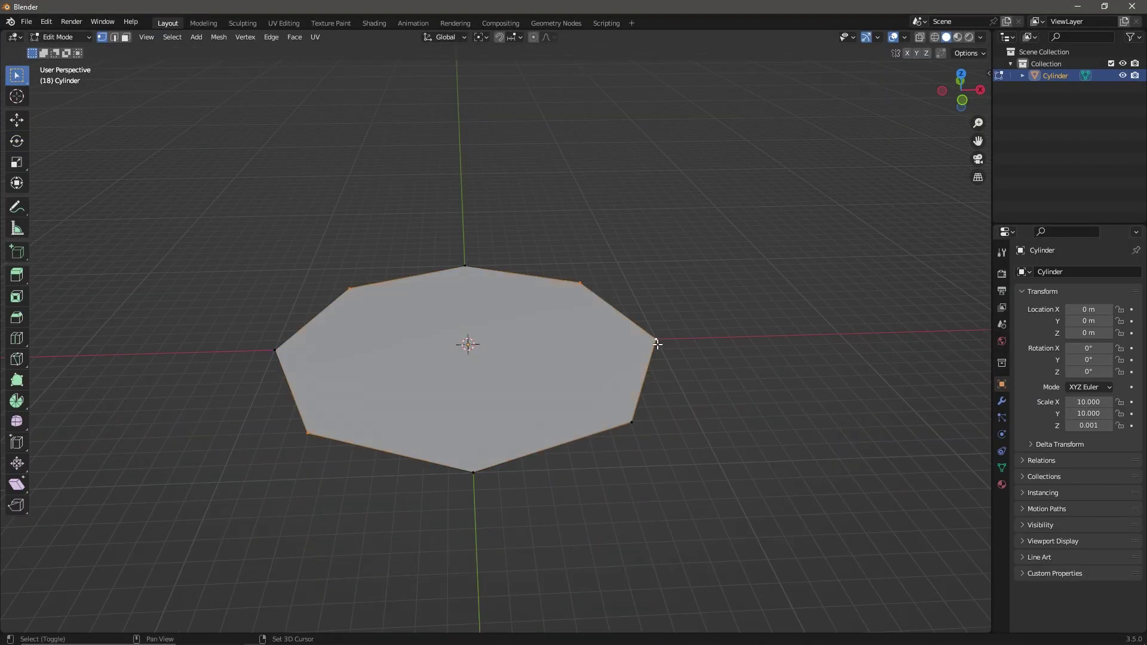
{"action": "left_click", "coordinate": [597, 280]}
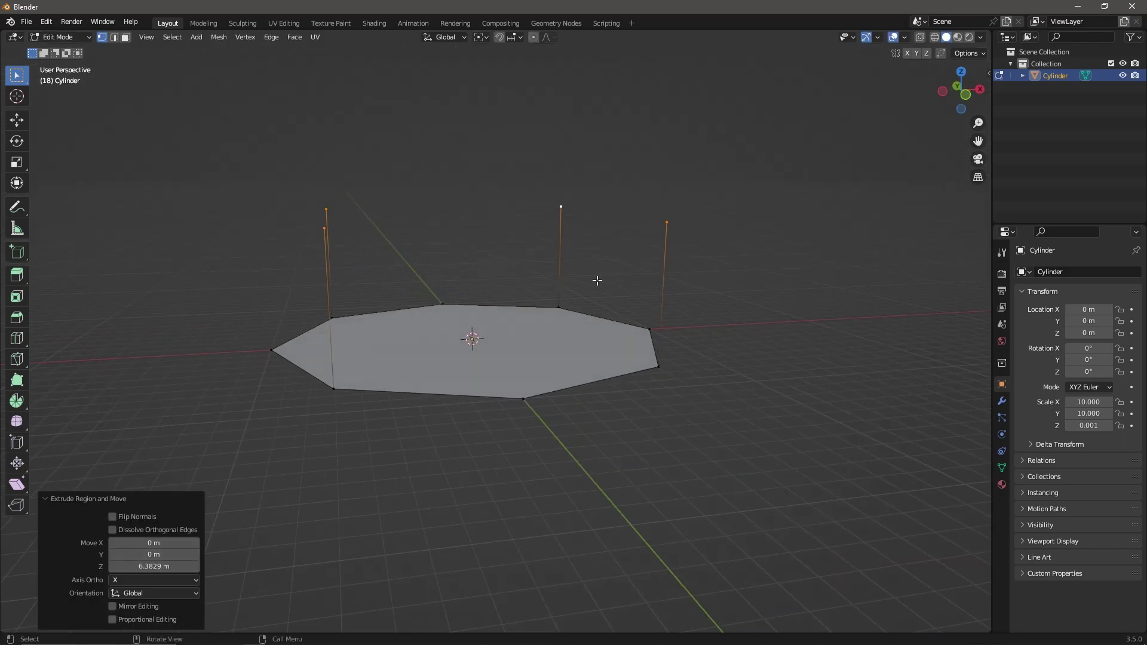
{"action": "left_click", "coordinate": [600, 323]}
{"action": "middle_click_drag", "start_coordinate": [599, 323], "coordinate": [403, 429]}
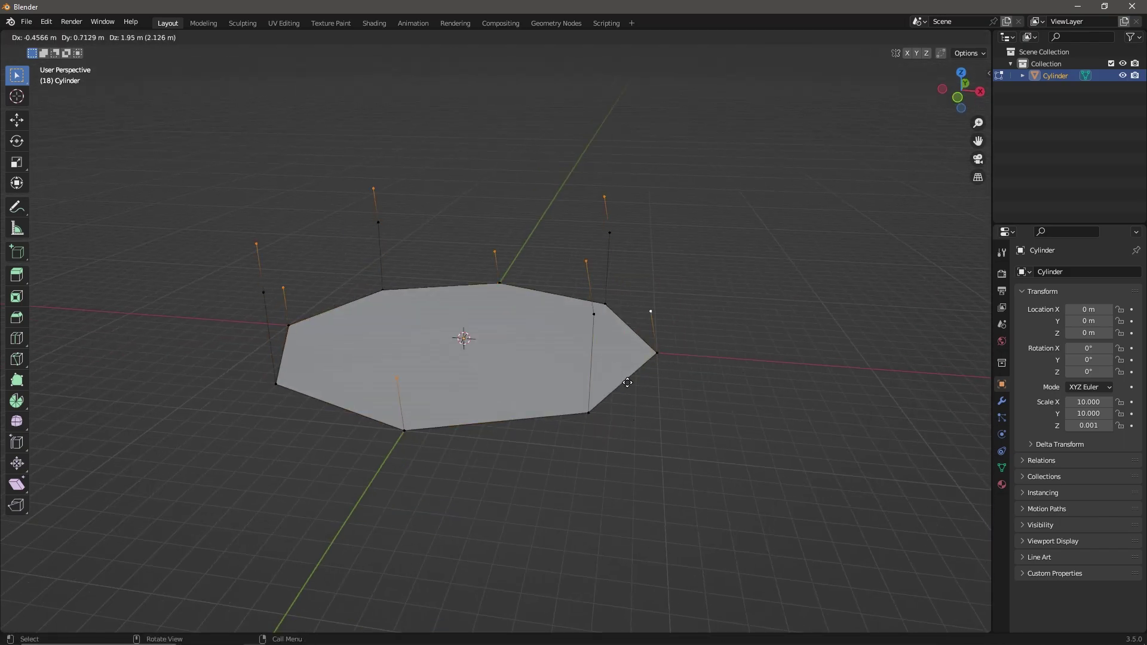
{"action": "left_click", "coordinate": [650, 357]}
{"action": "key", "text": "KP_1"}
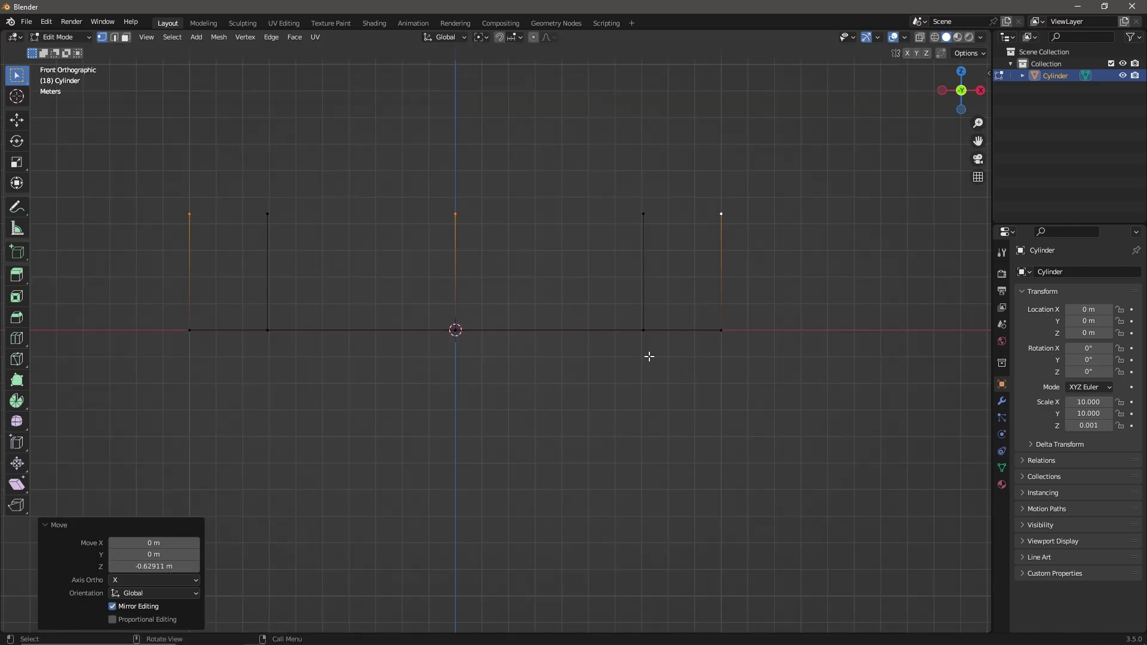
{"action": "mouse_move", "coordinate": [637, 399]}
{"action": "middle_mouse_down"}
{"action": "mouse_move", "coordinate": [579, 373]}
{"action": "mouse_move", "coordinate": [769, 342]}
{"action": "middle_mouse_up"}
- Hide the top face, then place a cylinder column at a corner post and duplicate it to the next post
{"action": "key", "text": "h"}
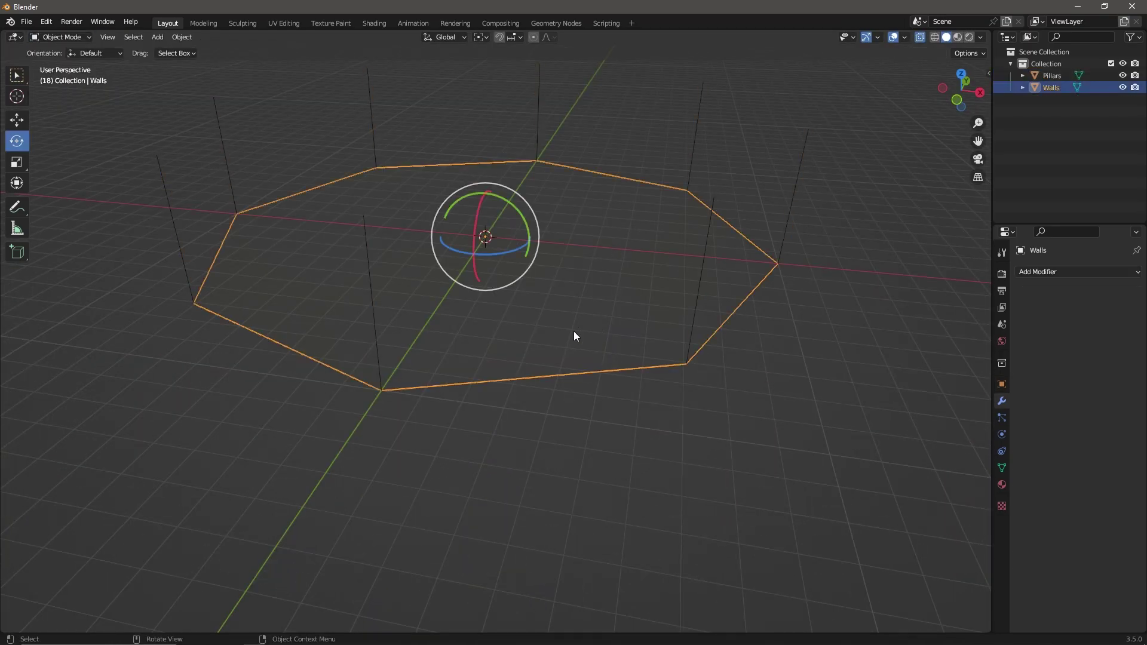
{"action": "key", "text": "Tab"}
{"action": "middle_click_drag", "start_coordinate": [812, 289], "coordinate": [779, 270]}
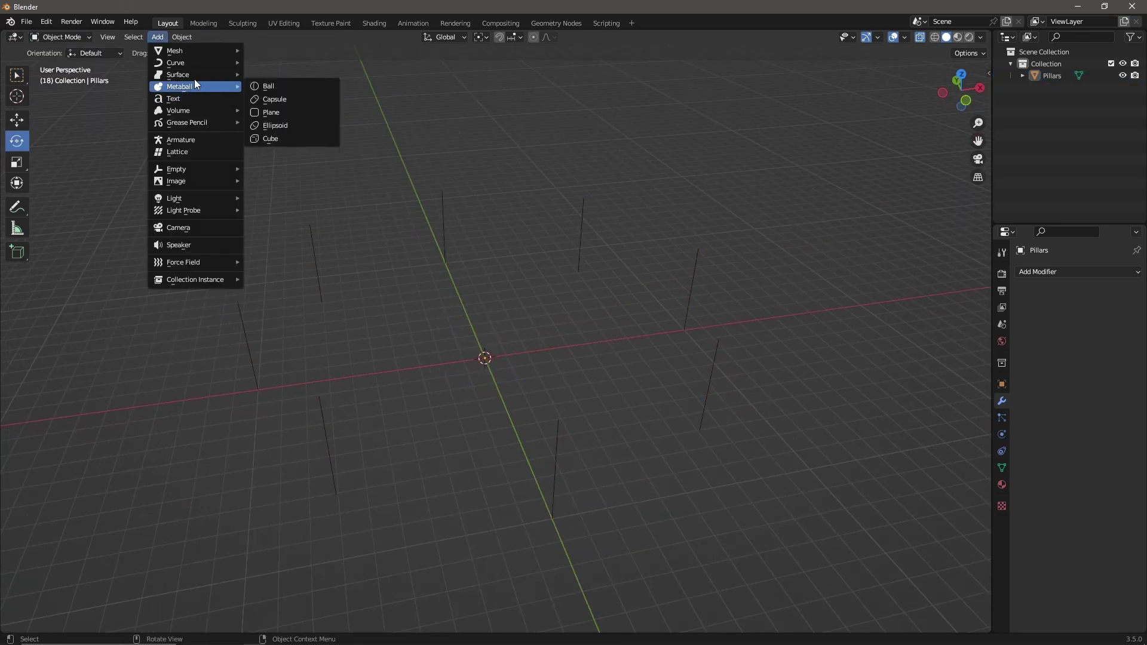
{"action": "left_click", "coordinate": [274, 117]}
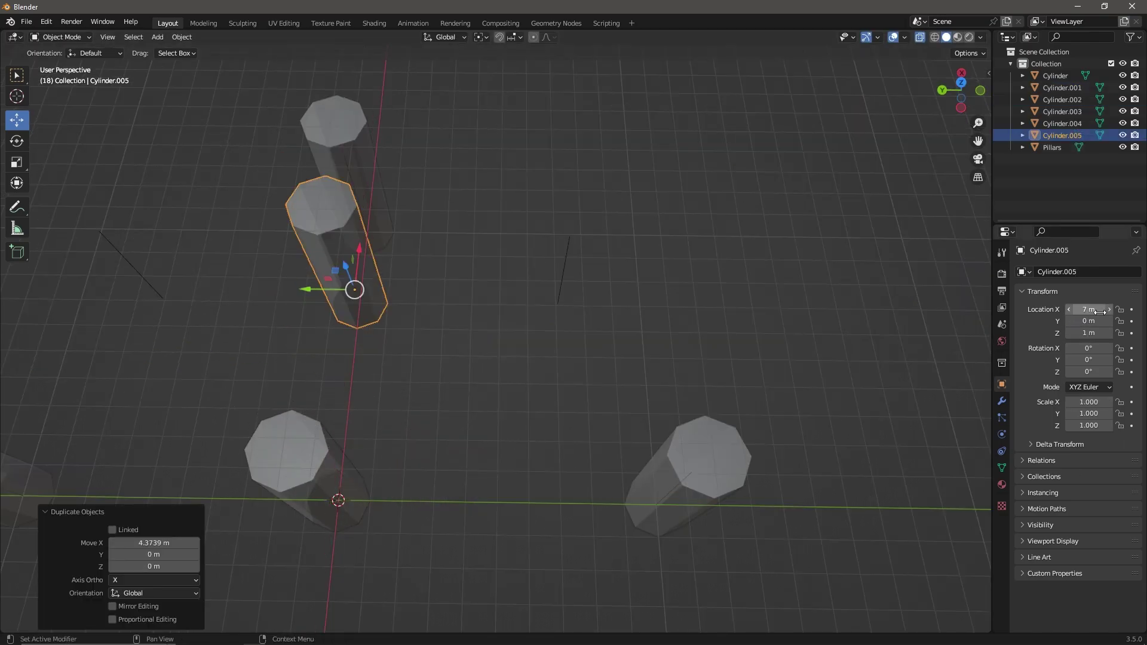
{"action": "key", "text": "Return"}
{"action": "middle_click_drag", "start_coordinate": [584, 389], "coordinate": [725, 417]}
{"action": "key", "text": "shift+d"}
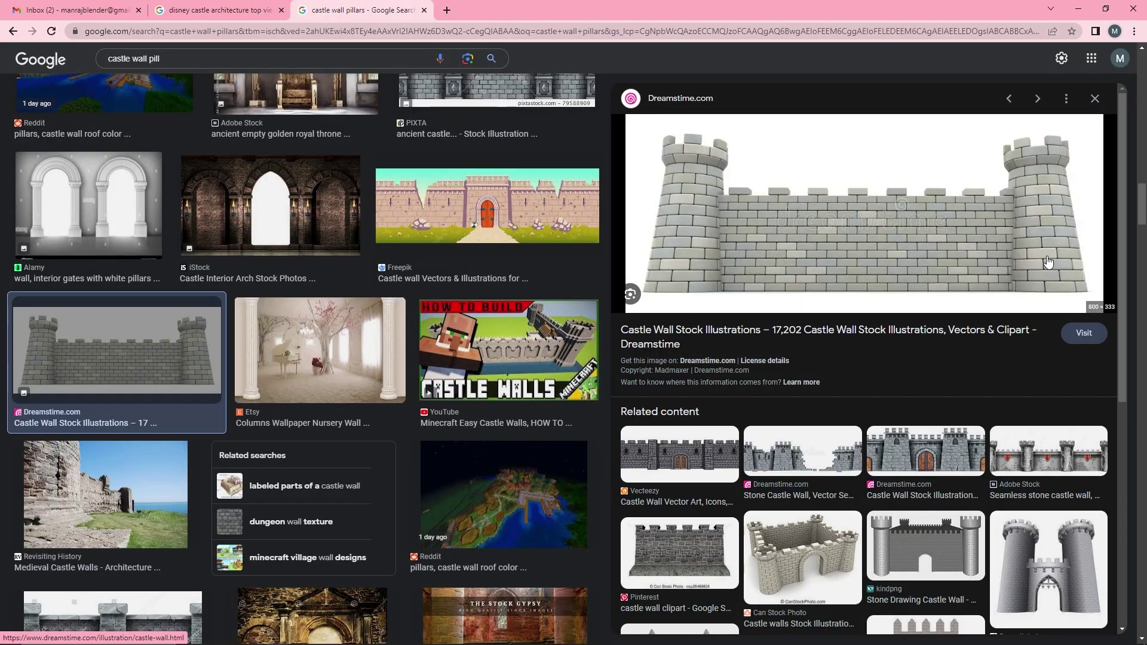
{"action": "left_click", "coordinate": [926, 545]}
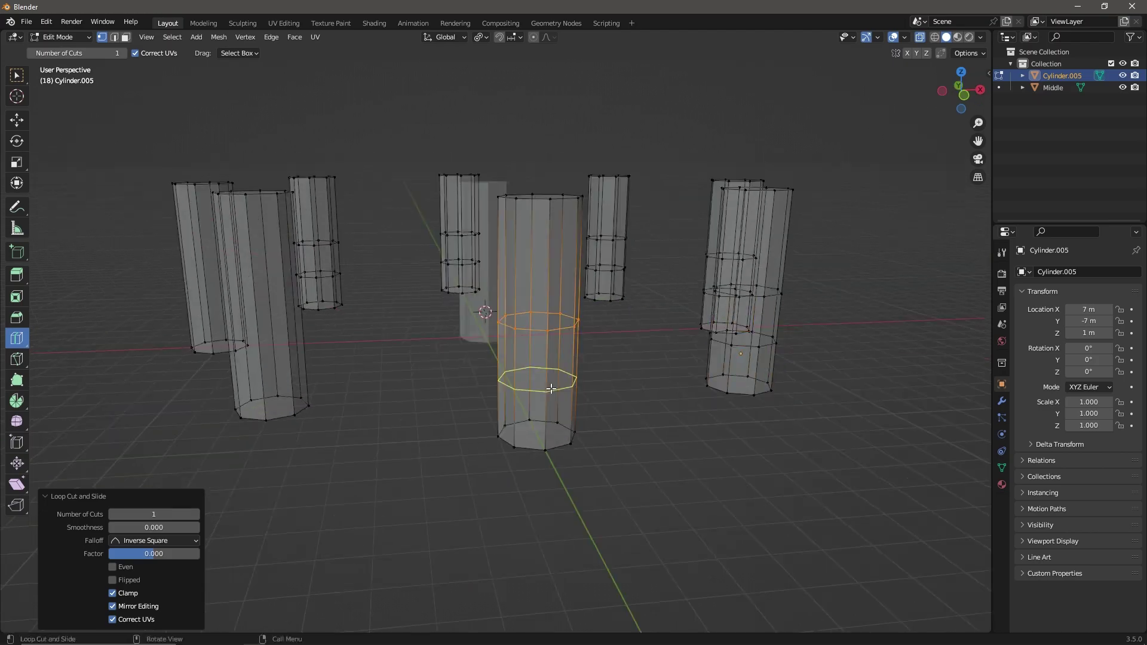
- Try extruding the bevelled loop bands on the columns, then undo it
{"action": "middle_click_drag", "start_coordinate": [551, 389], "coordinate": [856, 327]}
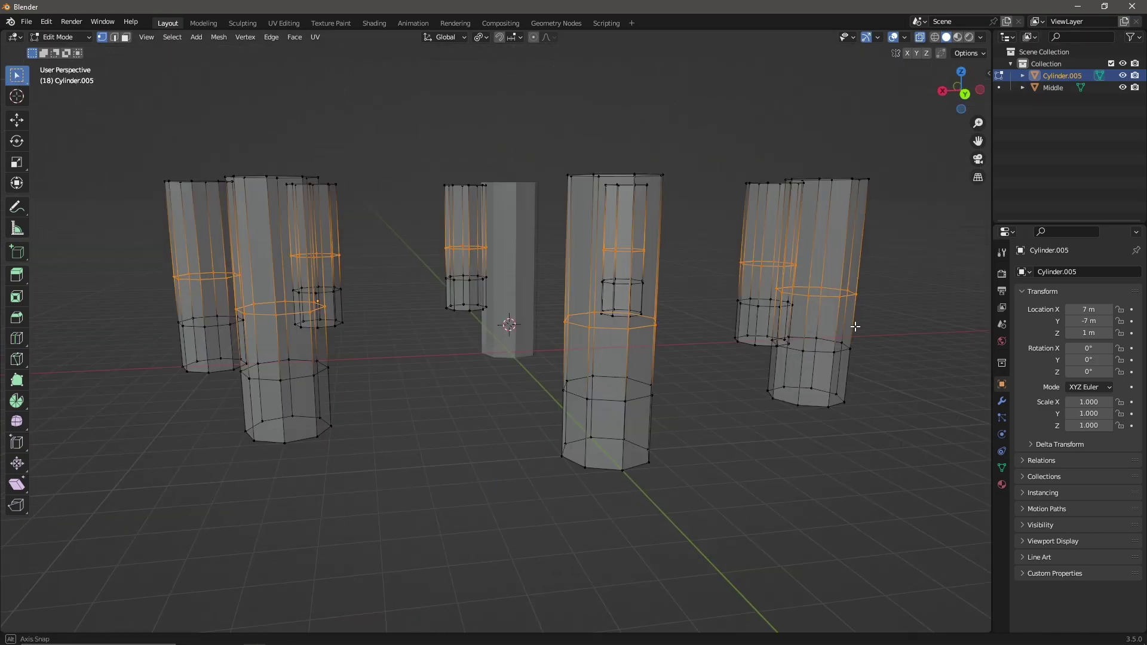
{"action": "left_click", "coordinate": [219, 37]}
{"action": "mouse_move", "coordinate": [238, 104]}
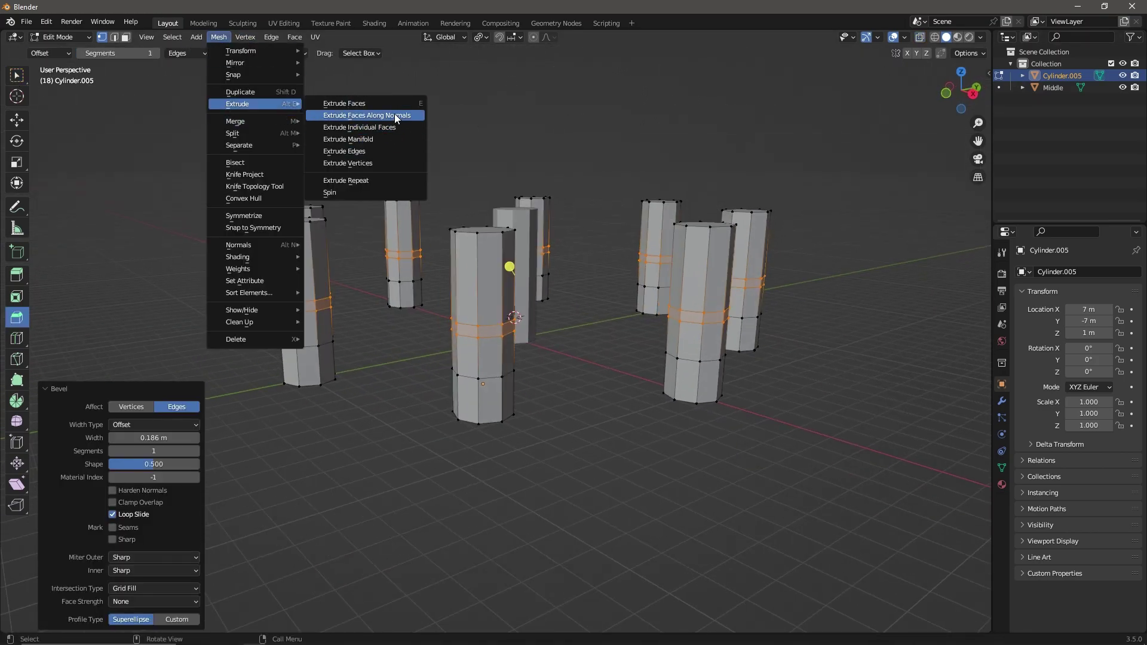
{"action": "middle_click_drag", "start_coordinate": [514, 317], "coordinate": [681, 335]}
{"action": "key", "text": "ctrl+z"}
{"action": "mouse_move", "coordinate": [450, 415]}
{"action": "middle_mouse_down"}
{"action": "mouse_move", "coordinate": [514, 172]}
{"action": "mouse_move", "coordinate": [528, 414]}
{"action": "mouse_move", "coordinate": [697, 441]}
{"action": "mouse_move", "coordinate": [534, 416]}
{"action": "mouse_move", "coordinate": [647, 373]}
{"action": "mouse_move", "coordinate": [397, 133]}
{"action": "mouse_move", "coordinate": [386, 47]}
{"action": "middle_mouse_up"}
- In X-ray view, move and widen the column base faces into stepped bases
{"action": "key", "text": "alt+z"}
{"action": "left_click", "coordinate": [645, 400]}
{"action": "key", "text": "Return"}
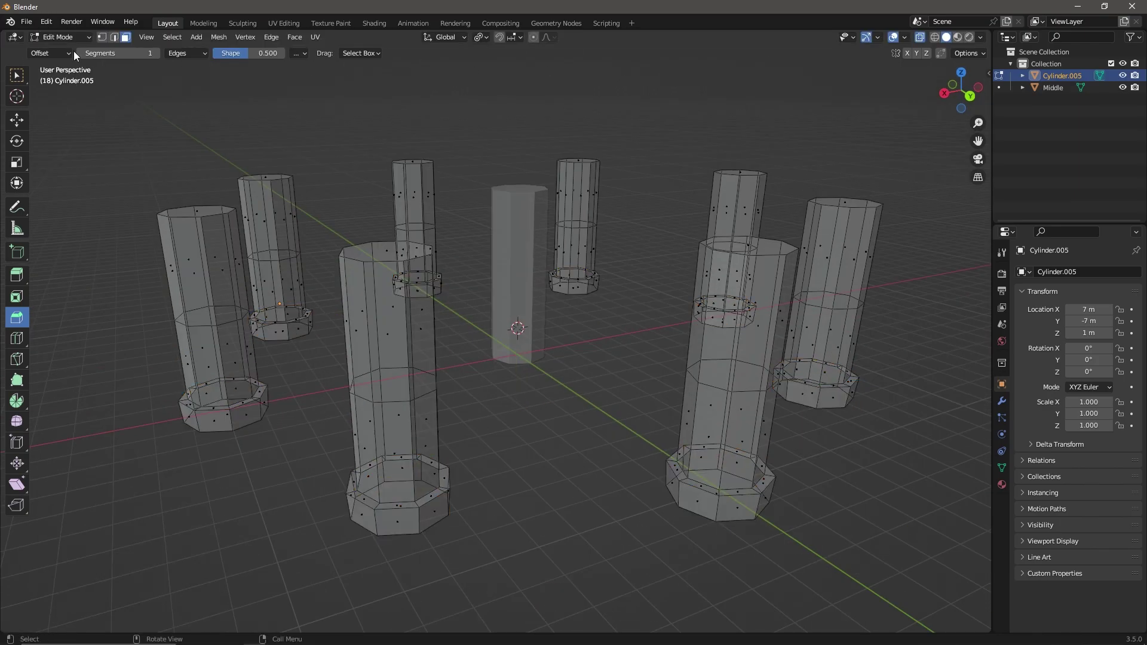
{"action": "middle_click_drag", "start_coordinate": [74, 52], "coordinate": [358, 239]}
{"action": "key", "text": "alt+z"}
- Add a mid-height loop cut around the columns
{"action": "left_click", "coordinate": [17, 338]}
{"action": "left_click", "coordinate": [800, 325]}
{"action": "mouse_move", "coordinate": [800, 325]}
{"action": "middle_mouse_down"}
{"action": "mouse_move", "coordinate": [536, 400]}
{"action": "mouse_move", "coordinate": [542, 305]}
{"action": "middle_mouse_up"}
{"action": "mouse_move", "coordinate": [718, 294]}
{"action": "middle_mouse_down"}
{"action": "mouse_move", "coordinate": [387, 412]}
{"action": "mouse_move", "coordinate": [390, 367]}
{"action": "mouse_move", "coordinate": [495, 89]}
{"action": "middle_mouse_up"}
- Unhide the wall faces so the panels stand between the columns, then deselect all
{"action": "key", "text": "h"}
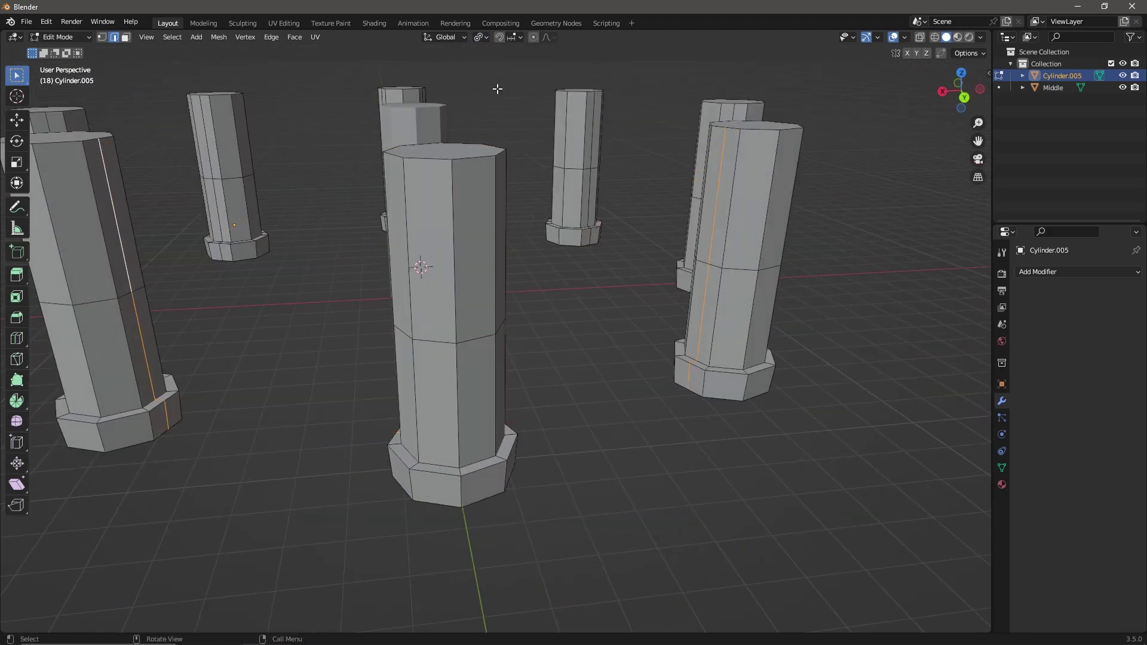
{"action": "key", "text": "alt+h"}
{"action": "key", "text": "h"}
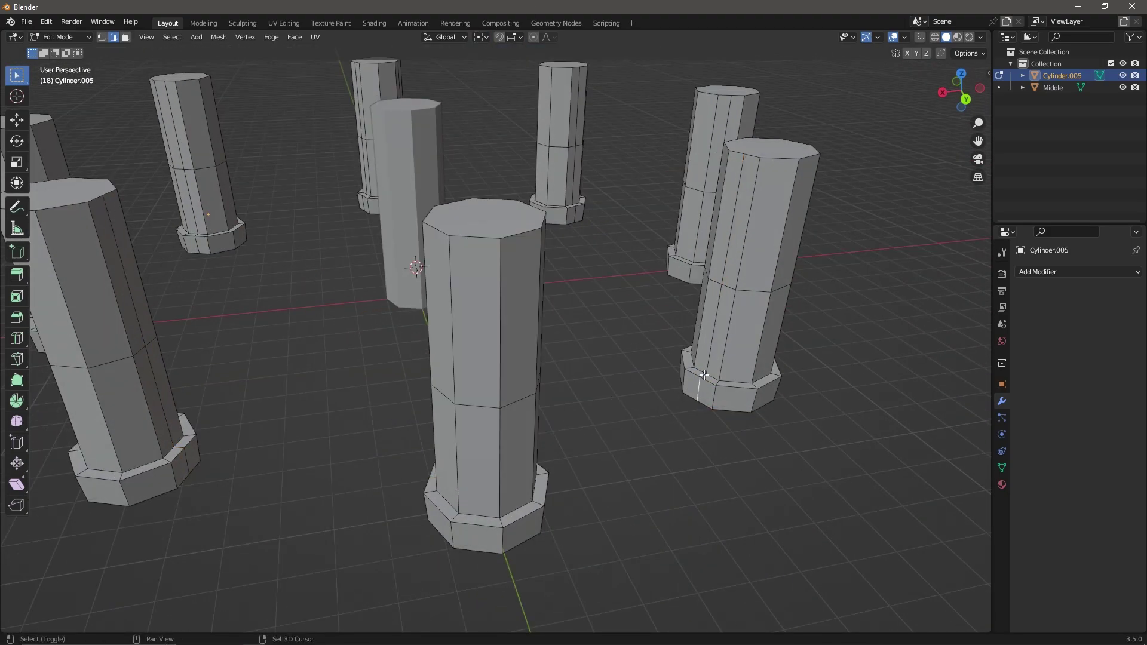
{"action": "mouse_move", "coordinate": [704, 374]}
{"action": "middle_mouse_down"}
{"action": "mouse_move", "coordinate": [224, 386]}
{"action": "mouse_move", "coordinate": [306, 414]}
{"action": "mouse_move", "coordinate": [519, 403]}
{"action": "middle_mouse_up"}
{"action": "key", "text": "alt+h"}
{"action": "key", "text": "alt+a"}
{"action": "scroll", "coordinate": [519, 403], "scroll_direction": "down", "scroll_amount": 4}
{"action": "middle_click_drag", "start_coordinate": [499, 313], "coordinate": [766, 473]}
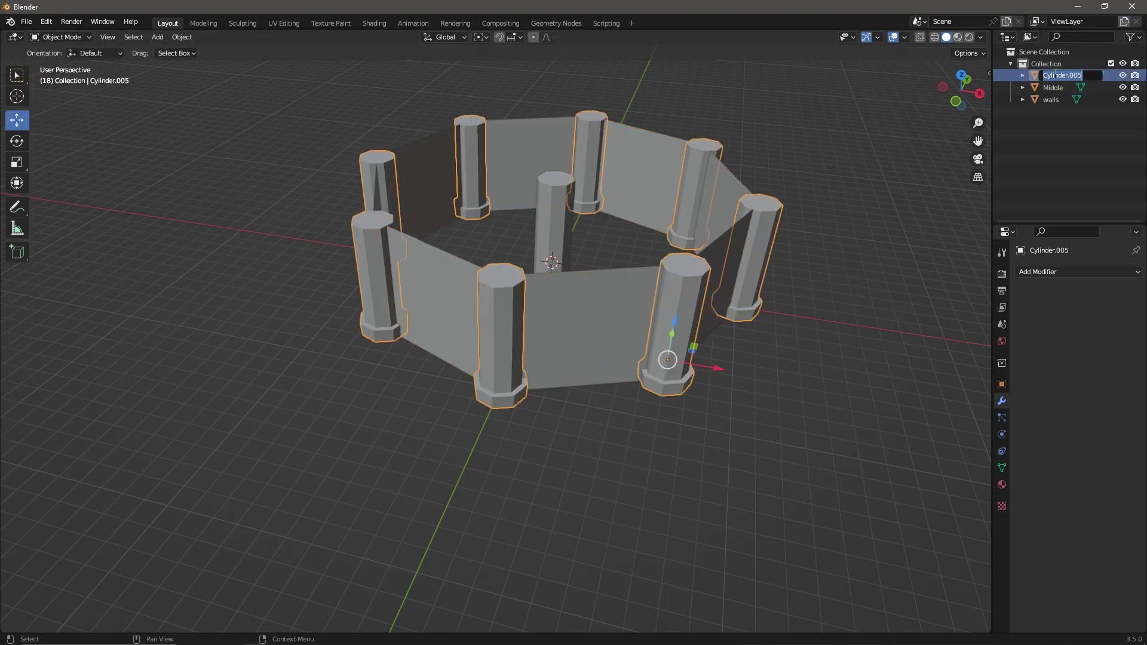
- Thicken the walls with a Solidify modifier
{"action": "key", "text": "ctrl+z"}
{"action": "key", "text": "KP_7"}
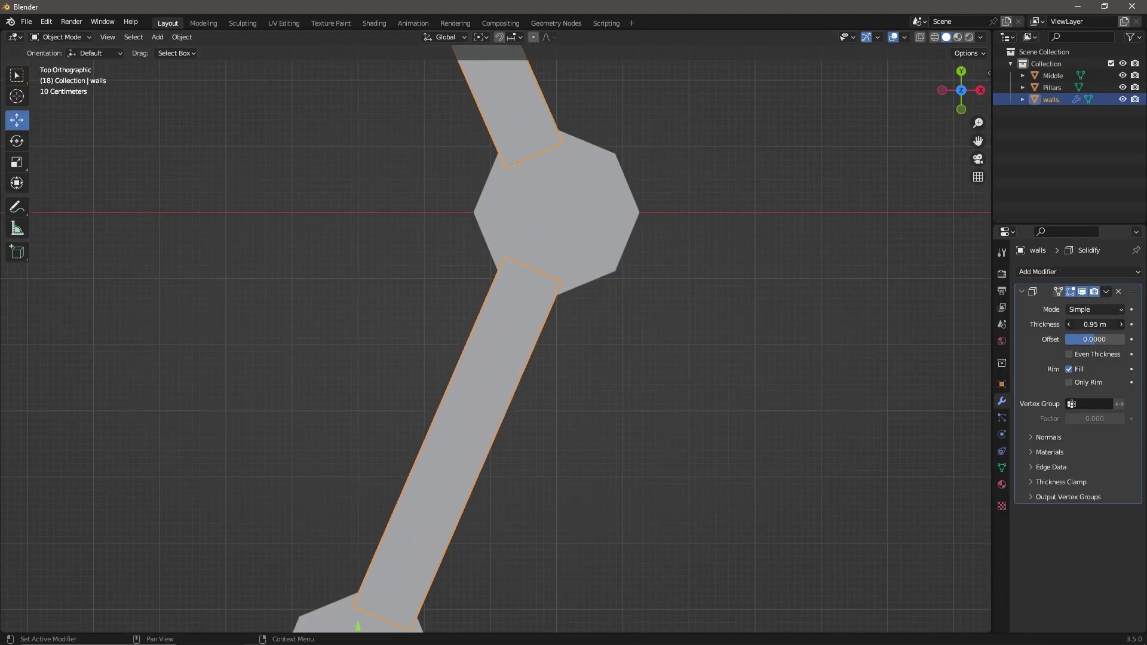
{"action": "mouse_move", "coordinate": [717, 311]}
{"action": "middle_mouse_down"}
{"action": "mouse_move", "coordinate": [758, 303]}
{"action": "mouse_move", "coordinate": [712, 328]}
{"action": "mouse_move", "coordinate": [840, 353]}
{"action": "mouse_move", "coordinate": [191, 288]}
{"action": "mouse_move", "coordinate": [166, 274]}
{"action": "middle_mouse_up"}
- Lower the pillar top vertices along Z in side view to form wide caps
{"action": "key", "text": "Tab"}
{"action": "key", "text": "alt+z"}
{"action": "key", "text": "1"}
{"action": "left_click", "coordinate": [947, 37]}
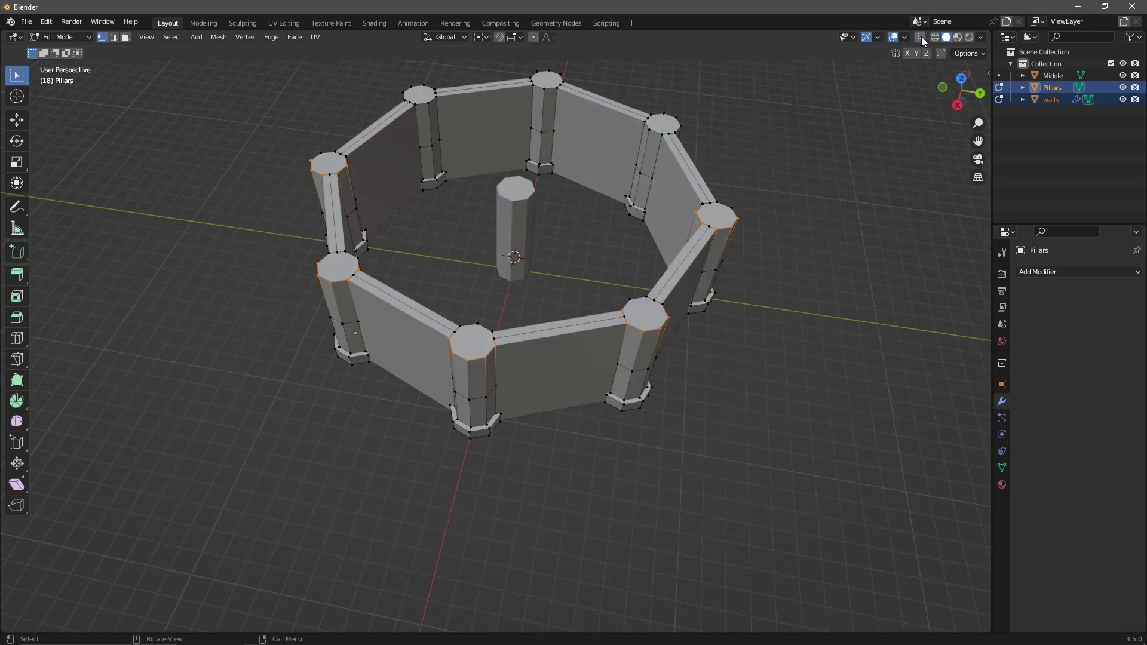
{"action": "key", "text": "KP_3"}
{"action": "key", "text": "g"}
{"action": "key", "text": "z"}
{"action": "left_click", "coordinate": [833, 274]}
{"action": "middle_click_drag", "start_coordinate": [833, 275], "coordinate": [818, 342]}
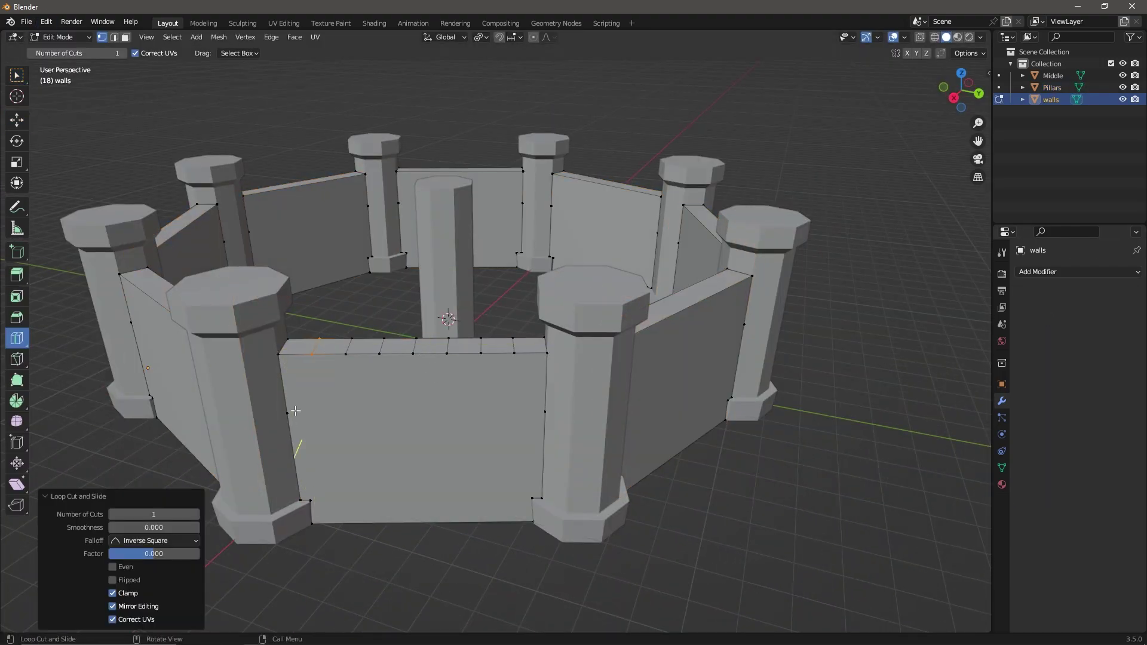
- Extrude alternate front-wall top faces upward into merlons and enlarge their tops
{"action": "left_click", "coordinate": [391, 366]}
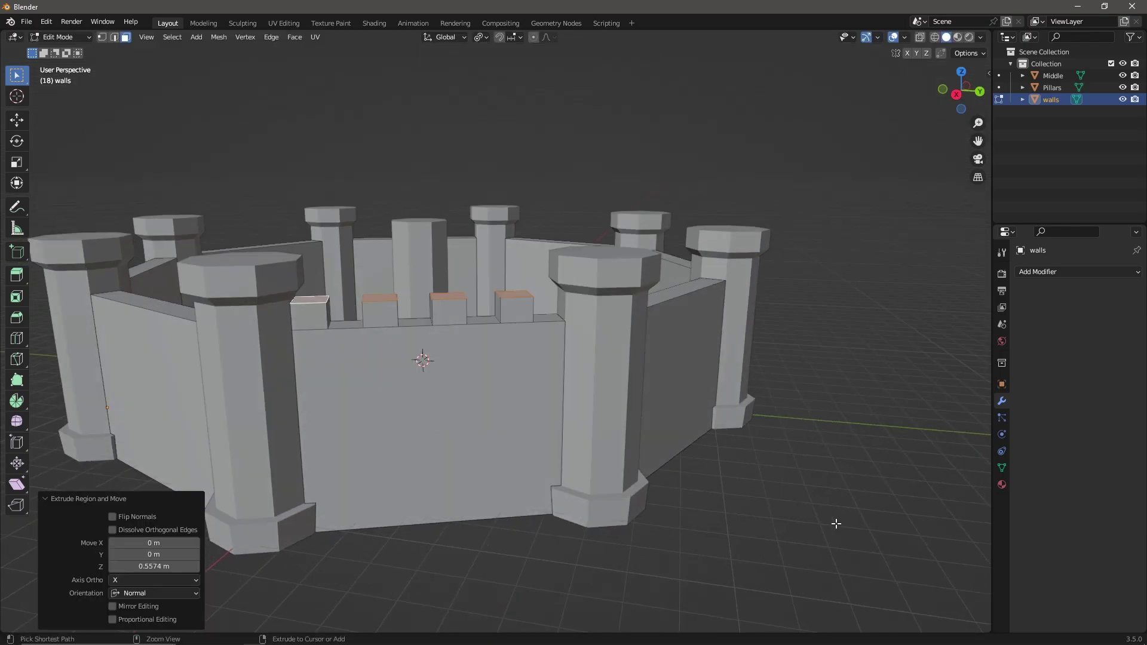
{"action": "mouse_move", "coordinate": [499, 376]}
{"action": "middle_mouse_down"}
{"action": "mouse_move", "coordinate": [430, 192]}
{"action": "mouse_move", "coordinate": [601, 214]}
{"action": "mouse_move", "coordinate": [499, 217]}
{"action": "middle_mouse_up"}
{"action": "key", "text": "s"}
{"action": "left_click", "coordinate": [430, 191]}
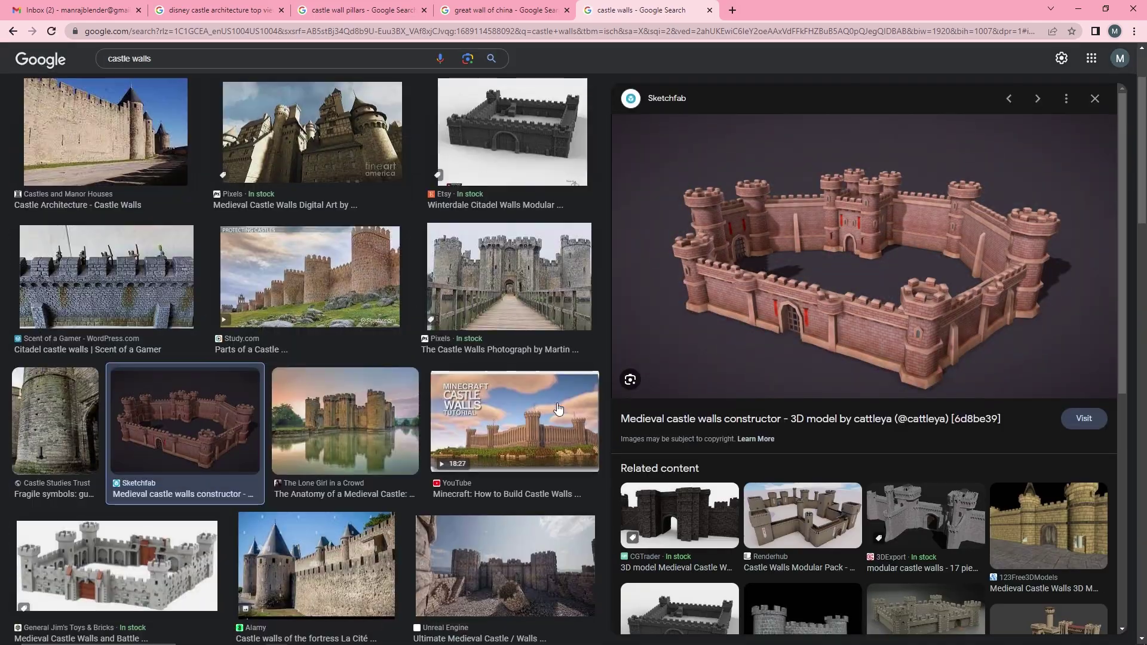
- Check the castle-wall reference images, then add more wall-top faces to the selection in Blender
{"action": "key", "text": "alt+Tab"}
{"action": "key", "text": "alt+Tab"}
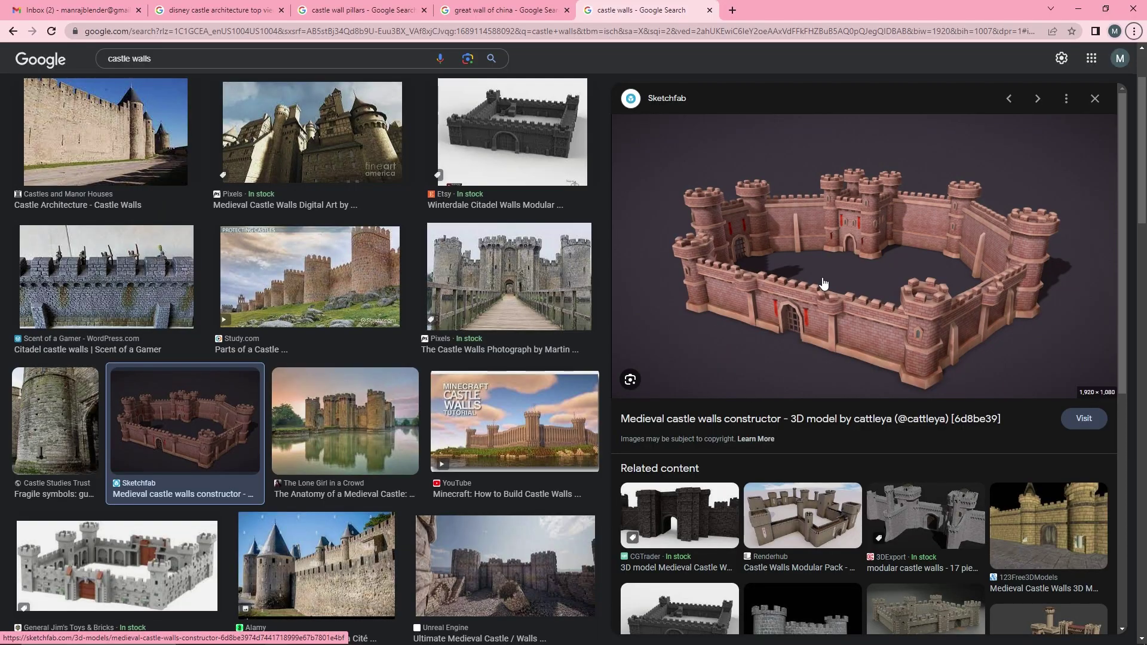
{"action": "key", "text": "alt+Tab"}
{"action": "mouse_move", "coordinate": [632, 312]}
{"action": "middle_mouse_down"}
{"action": "mouse_move", "coordinate": [538, 358]}
{"action": "mouse_move", "coordinate": [478, 418]}
{"action": "mouse_move", "coordinate": [341, 297]}
{"action": "mouse_move", "coordinate": [597, 227]}
{"action": "middle_mouse_up"}
{"action": "left_click", "coordinate": [503, 435], "text": "shift"}
- Extrude the wall-top faces upward and scale the resulting rail outward
{"action": "key", "text": "e"}
{"action": "left_click", "coordinate": [646, 199]}
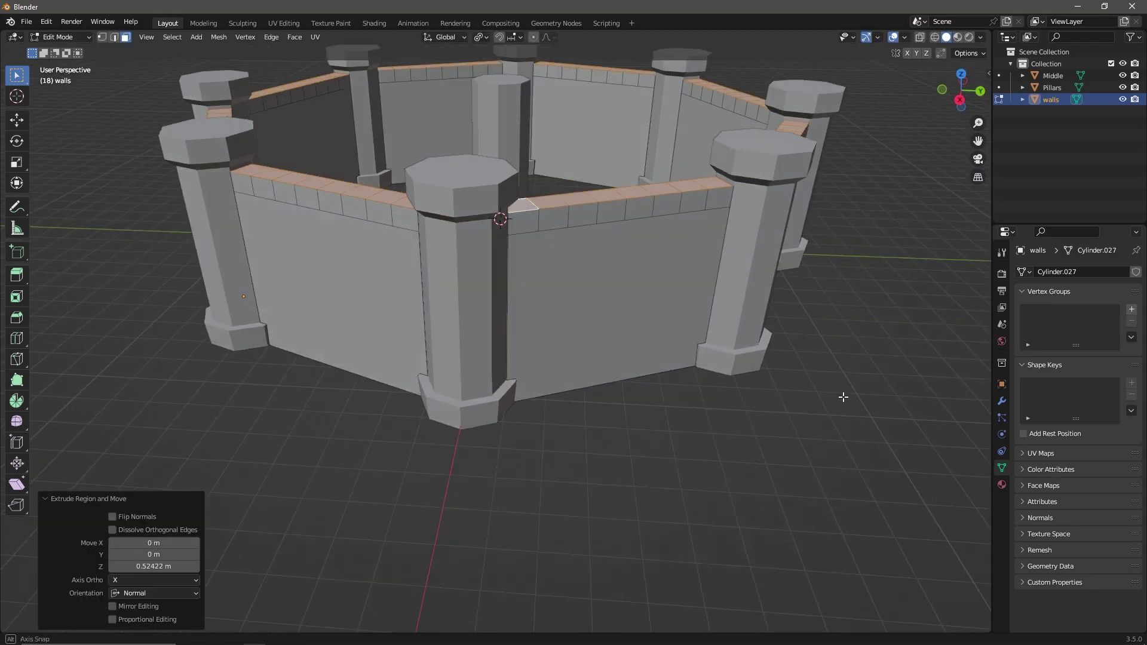
{"action": "middle_click_drag", "start_coordinate": [843, 397], "coordinate": [821, 163]}
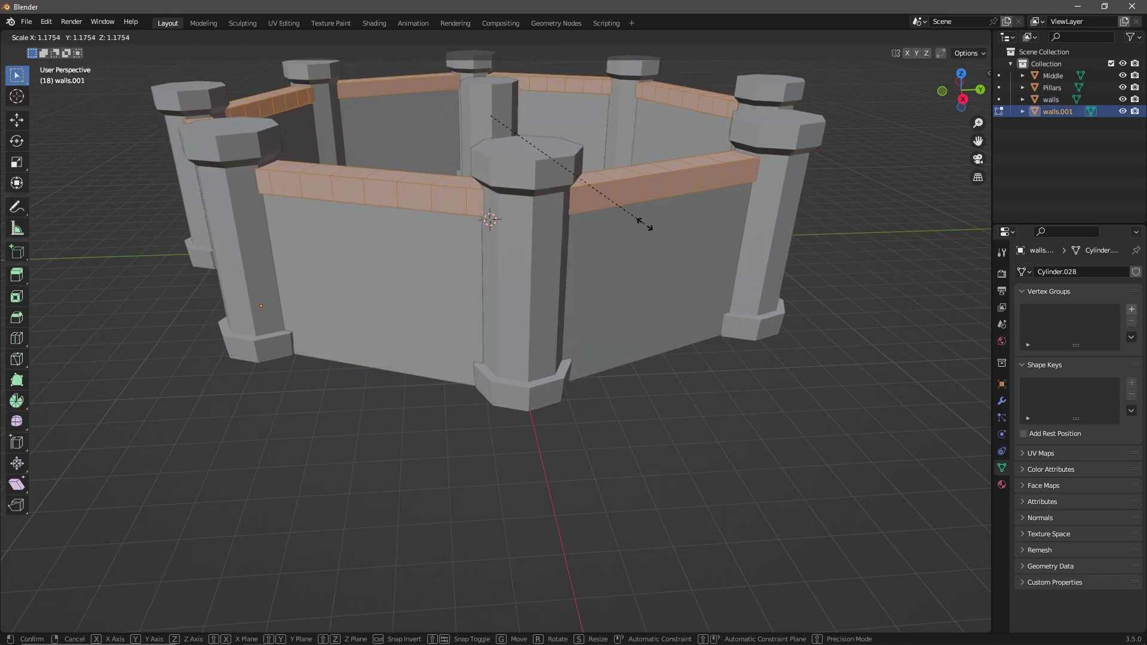
{"action": "left_click", "coordinate": [650, 227]}
{"action": "key", "text": "s"}
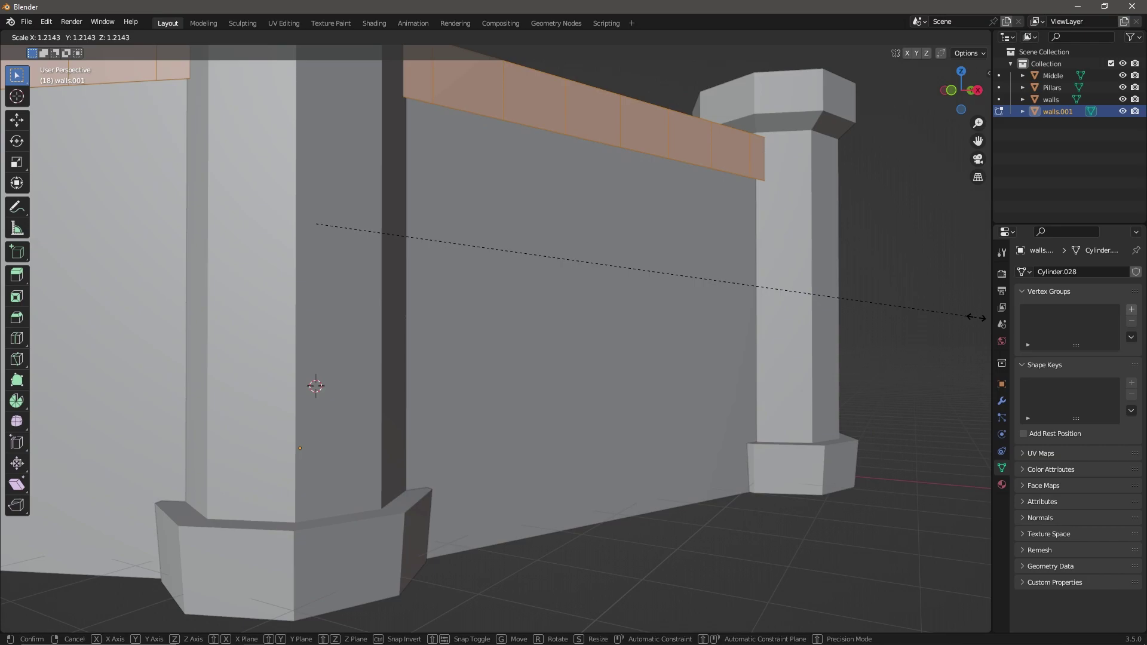
{"action": "scroll", "coordinate": [977, 317], "scroll_direction": "down", "scroll_amount": 5}
{"action": "left_click", "coordinate": [758, 384]}
{"action": "mouse_move", "coordinate": [758, 384]}
{"action": "middle_mouse_down"}
{"action": "mouse_move", "coordinate": [405, 364]}
{"action": "mouse_move", "coordinate": [428, 175]}
{"action": "mouse_move", "coordinate": [276, 128]}
{"action": "mouse_move", "coordinate": [374, 168]}
{"action": "mouse_move", "coordinate": [789, 182]}
{"action": "mouse_move", "coordinate": [854, 213]}
{"action": "mouse_move", "coordinate": [750, 397]}
{"action": "mouse_move", "coordinate": [747, 478]}
{"action": "mouse_move", "coordinate": [683, 302]}
{"action": "mouse_move", "coordinate": [571, 237]}
{"action": "mouse_move", "coordinate": [597, 298]}
{"action": "middle_mouse_up"}
- Extrude the wall tops again and thicken the rail along its normals into a coping band
{"action": "key", "text": "alt+z"}
{"action": "key", "text": "w"}
{"action": "key", "text": "e"}
{"action": "left_click", "coordinate": [711, 406]}
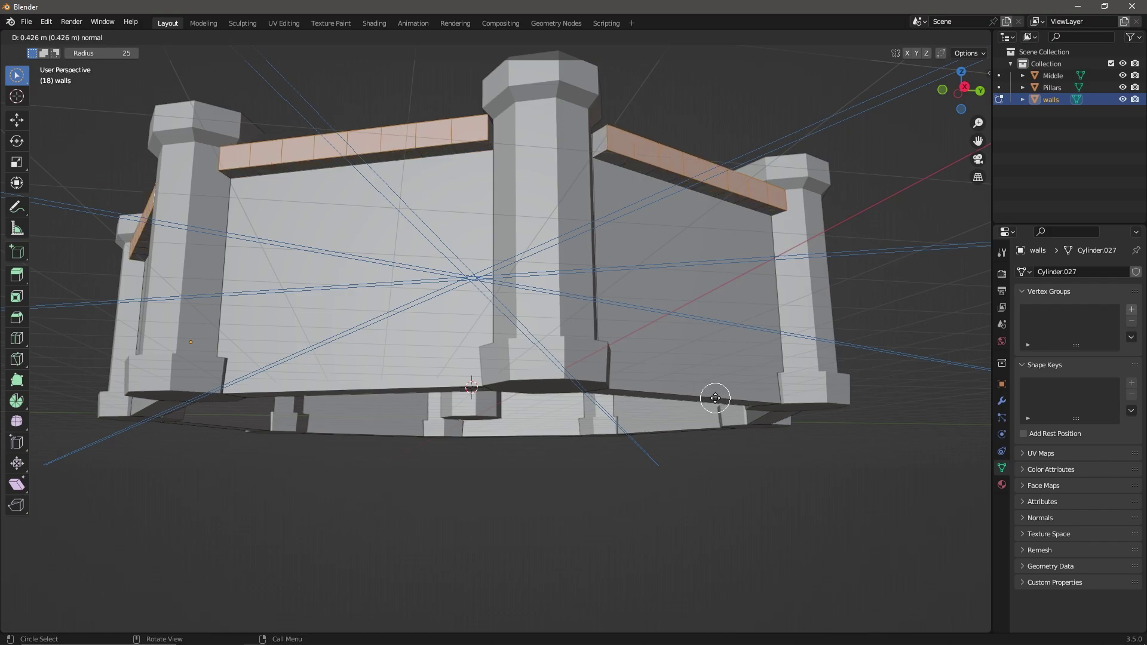
{"action": "mouse_move", "coordinate": [712, 405]}
{"action": "middle_mouse_down"}
{"action": "mouse_move", "coordinate": [371, 355]}
{"action": "mouse_move", "coordinate": [589, 358]}
{"action": "mouse_move", "coordinate": [486, 551]}
{"action": "mouse_move", "coordinate": [688, 133]}
{"action": "middle_mouse_up"}
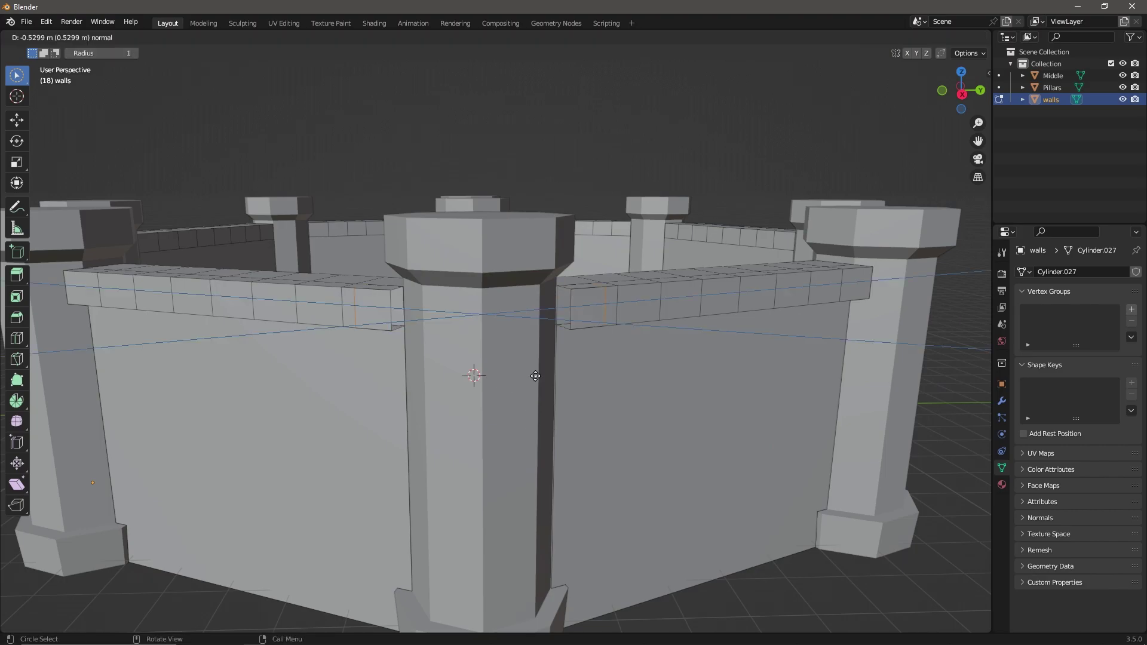
{"action": "left_click", "coordinate": [535, 375]}
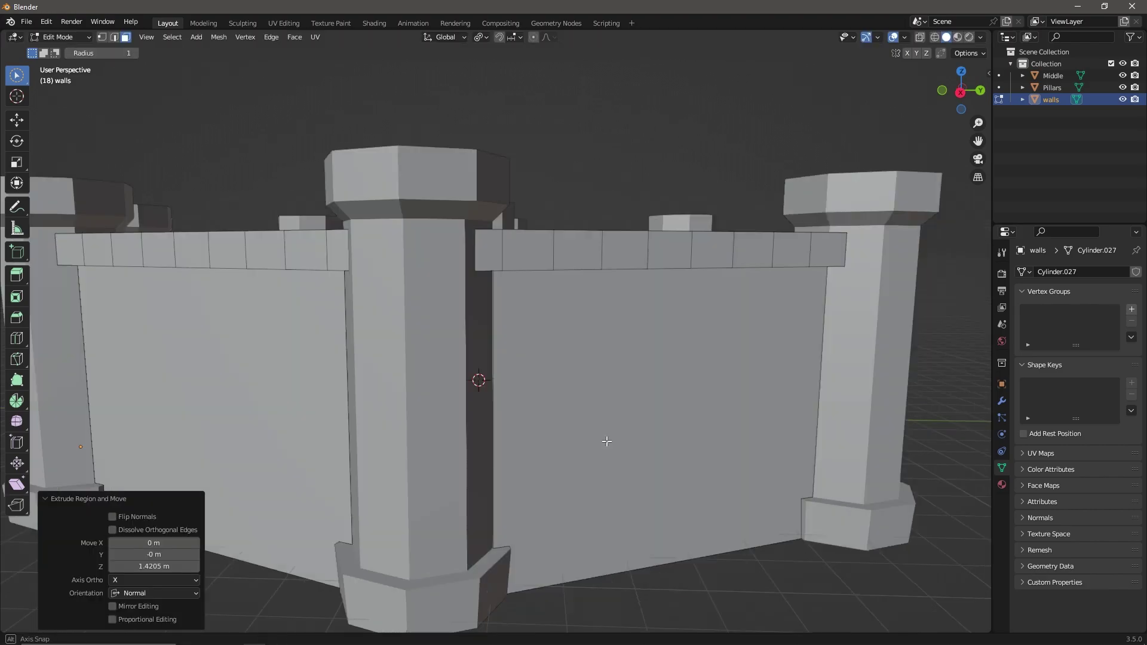
{"action": "mouse_move", "coordinate": [604, 440]}
{"action": "middle_mouse_down"}
{"action": "mouse_move", "coordinate": [536, 391]}
{"action": "mouse_move", "coordinate": [549, 458]}
{"action": "mouse_move", "coordinate": [555, 442]}
{"action": "middle_mouse_up"}
{"action": "scroll", "coordinate": [541, 412], "scroll_direction": "down", "scroll_amount": 5}
- Save the project as Castle.blend
{"action": "scroll", "coordinate": [556, 442], "scroll_direction": "down", "scroll_amount": 2}
{"action": "left_click", "coordinate": [26, 22]}
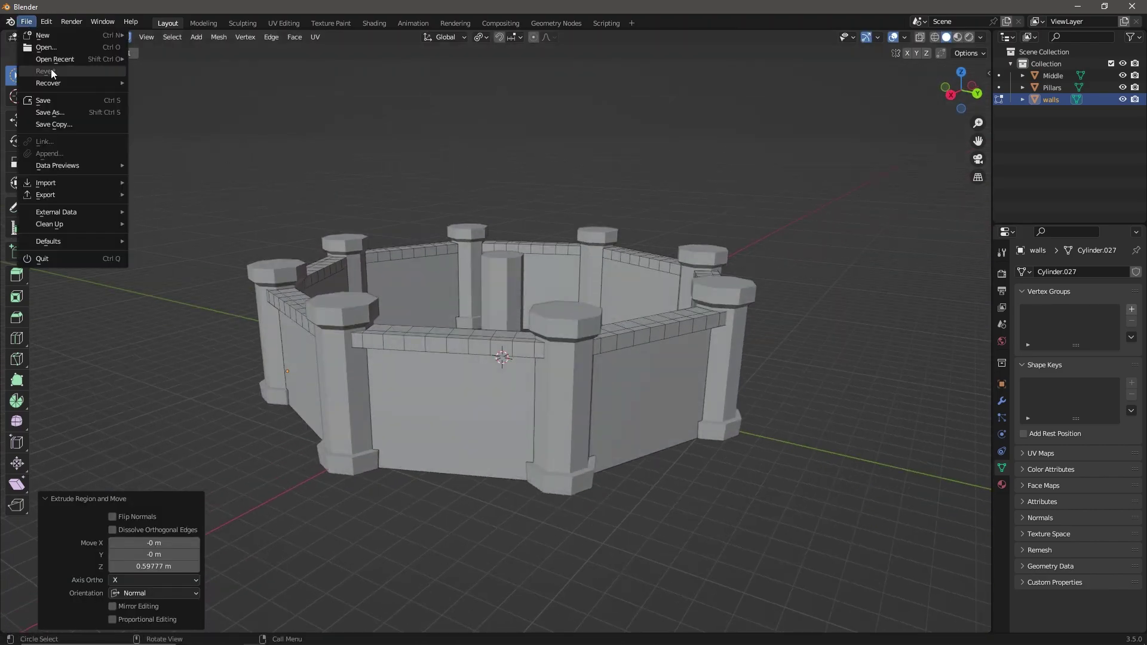
{"action": "left_click", "coordinate": [36, 105]}
{"action": "type", "text": "Castle"}
{"action": "left_click", "coordinate": [755, 500]}
- In edge mode, circle-select the vertical edges of the front wall's top band
{"action": "key", "text": "2"}
{"action": "middle_click_drag", "start_coordinate": [776, 399], "coordinate": [657, 359]}
{"action": "scroll", "coordinate": [588, 324], "scroll_direction": "up", "scroll_amount": 6}
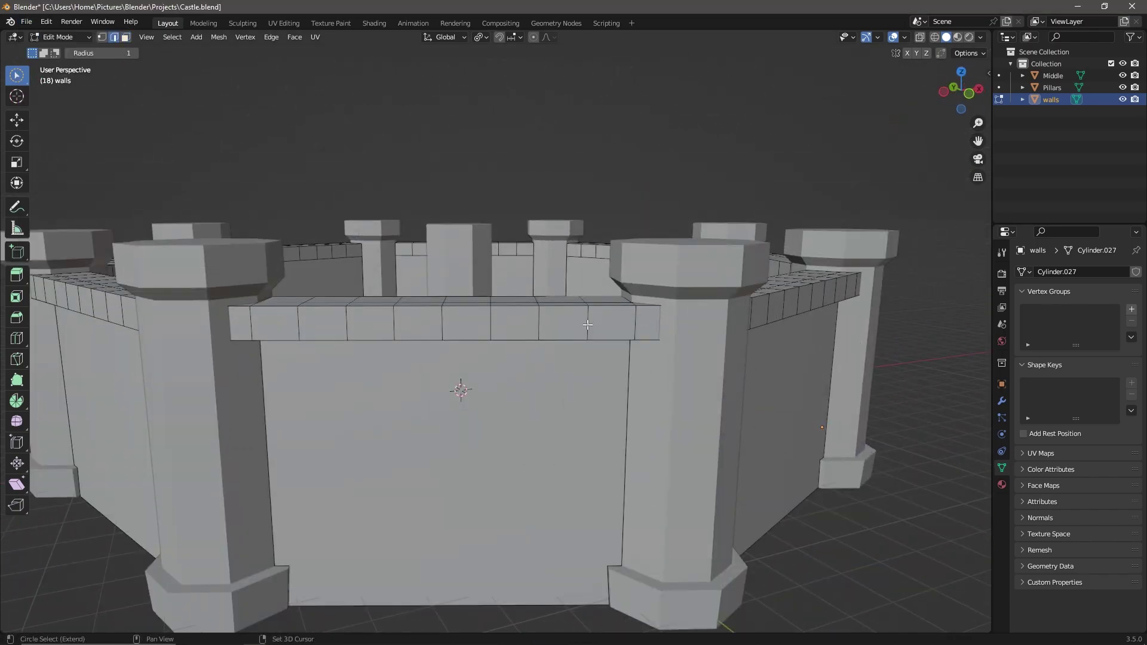
{"action": "middle_click_drag", "start_coordinate": [588, 318], "coordinate": [375, 237], "text": "shift"}
{"action": "key", "text": "c"}
{"action": "mouse_move", "coordinate": [298, 236]}
{"action": "middle_mouse_down", "text": "ctrl"}
{"action": "mouse_move", "coordinate": [311, 263]}
{"action": "mouse_move", "coordinate": [478, 239]}
{"action": "mouse_move", "coordinate": [509, 172]}
{"action": "mouse_move", "coordinate": [273, 272]}
{"action": "mouse_move", "coordinate": [299, 298]}
{"action": "mouse_move", "coordinate": [419, 281]}
{"action": "mouse_move", "coordinate": [408, 272]}
{"action": "mouse_move", "coordinate": [494, 190]}
{"action": "middle_mouse_up", "text": "ctrl"}
{"action": "key", "text": "Escape"}
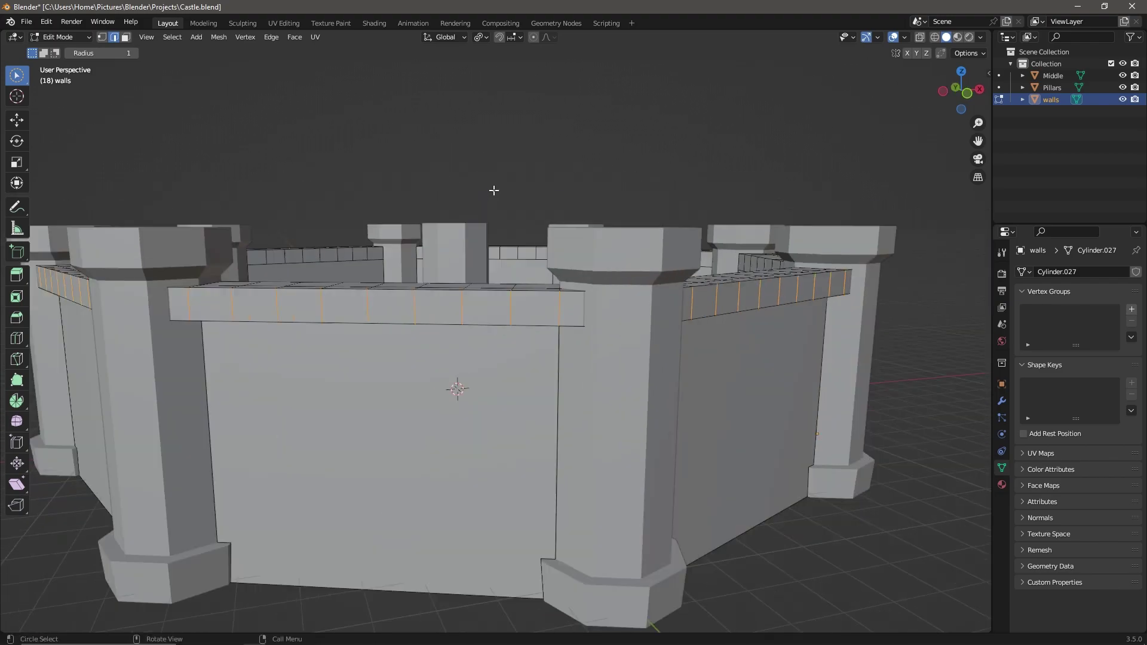
- Bevel the wall-top band edges to about 0.0205 m width, splitting it into blocks
{"action": "left_click", "coordinate": [503, 271]}
{"action": "middle_click_drag", "start_coordinate": [503, 270], "coordinate": [403, 249]}
{"action": "scroll", "coordinate": [402, 249], "scroll_direction": "up", "scroll_amount": 3}
{"action": "key", "text": "ctrl+b"}
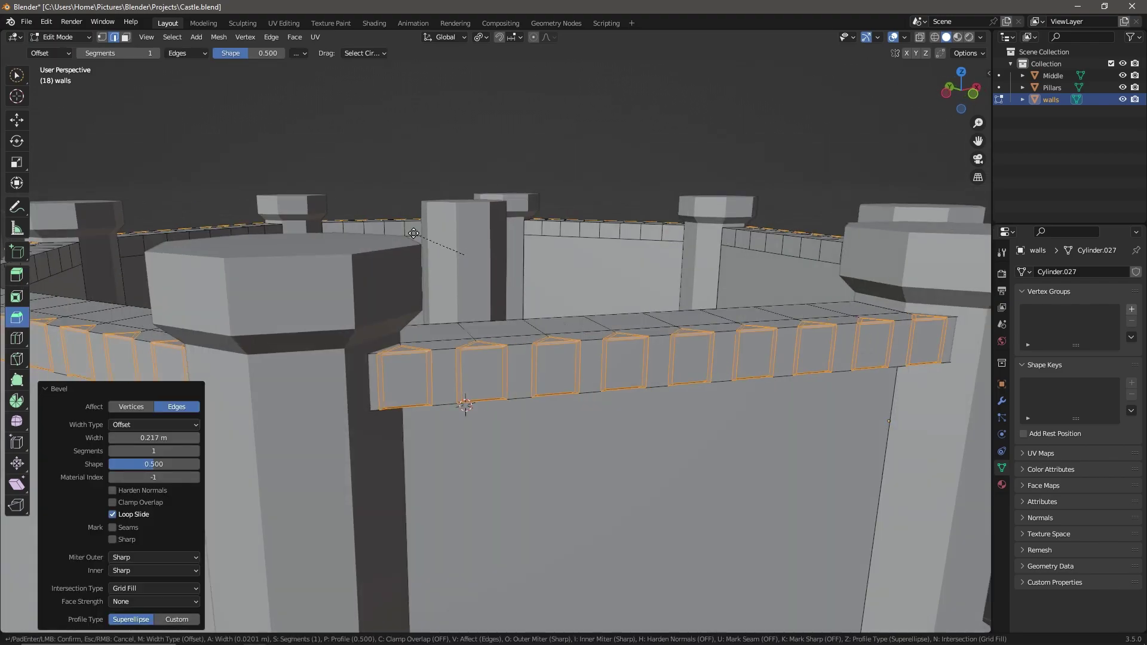
{"action": "middle_click_drag", "start_coordinate": [496, 257], "coordinate": [581, 215]}
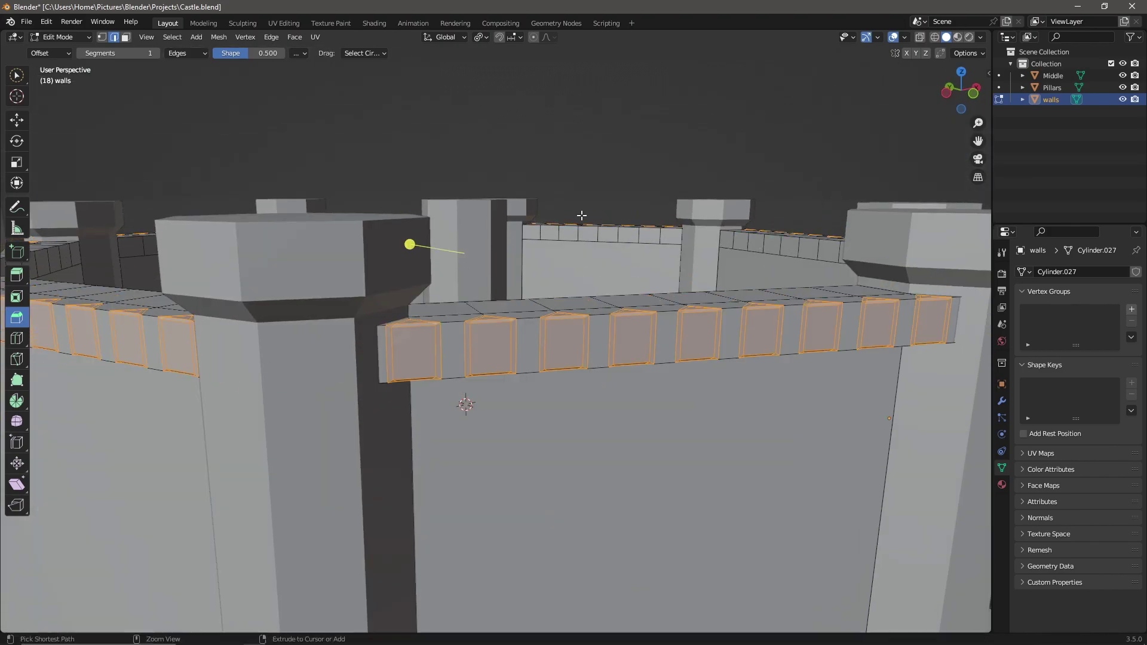
{"action": "middle_click_drag", "start_coordinate": [615, 293], "coordinate": [612, 279]}
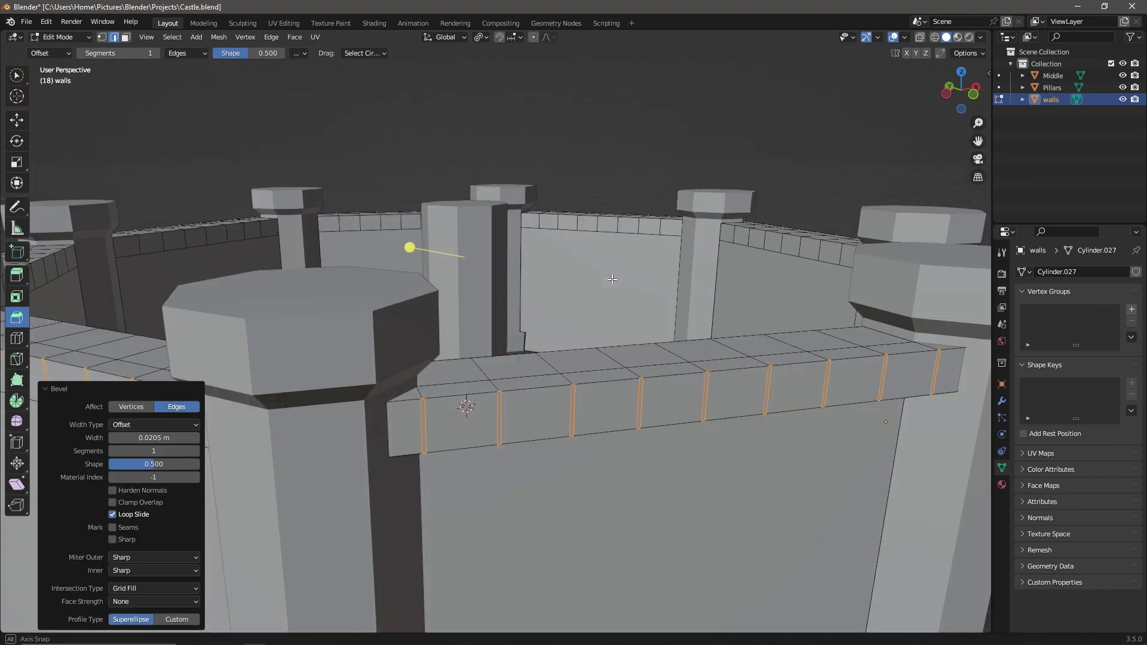
{"action": "left_click", "coordinate": [558, 415]}
{"action": "middle_click_drag", "start_coordinate": [558, 415], "coordinate": [456, 397]}
{"action": "scroll", "coordinate": [584, 389], "scroll_direction": "down", "scroll_amount": 4}
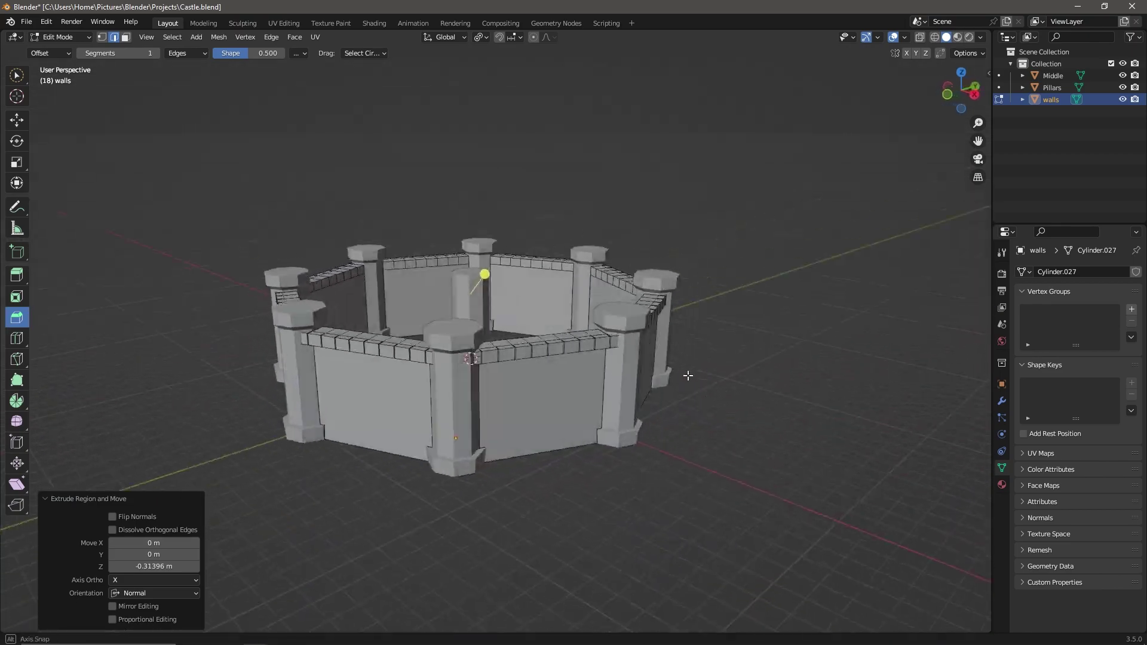
{"action": "scroll", "coordinate": [686, 376], "scroll_direction": "down", "scroll_amount": 3}
- Leave Edit Mode, deselect the walls, and inspect a wall top up close
{"action": "key", "text": "Tab"}
{"action": "left_click", "coordinate": [883, 368]}
{"action": "scroll", "coordinate": [487, 318], "scroll_direction": "up", "scroll_amount": 6}
{"action": "middle_click_drag", "start_coordinate": [487, 317], "coordinate": [593, 411]}
{"action": "scroll", "coordinate": [654, 301], "scroll_direction": "down", "scroll_amount": 5}
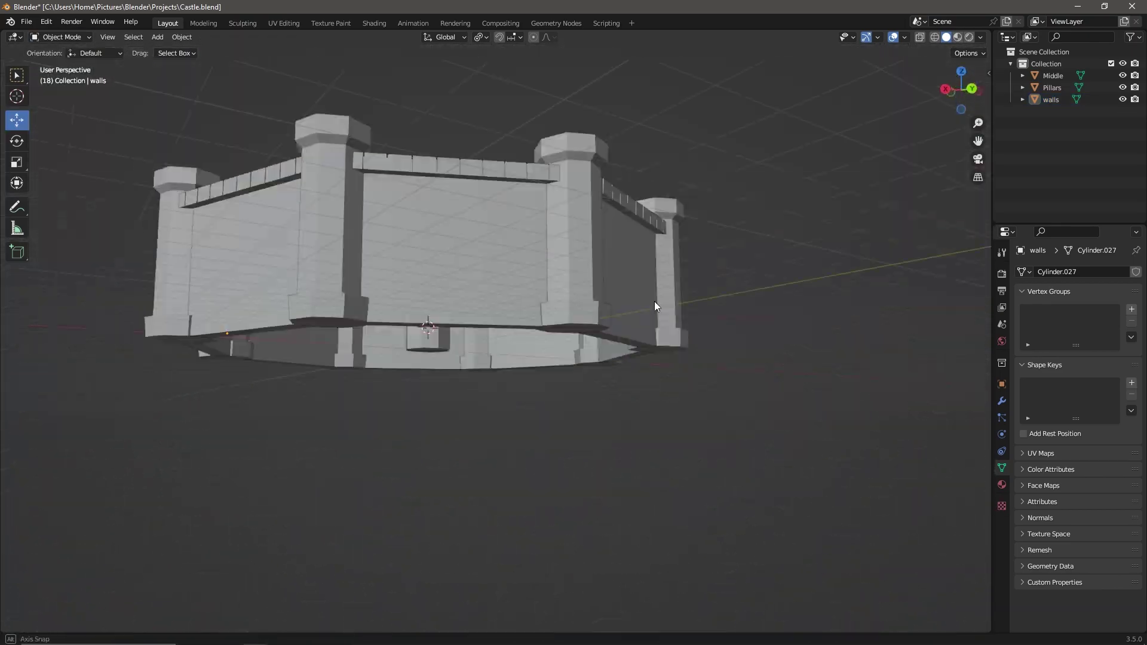
{"action": "scroll", "coordinate": [500, 167], "scroll_direction": "up", "scroll_amount": 6}
{"action": "scroll", "coordinate": [578, 405], "scroll_direction": "down", "scroll_amount": 5}
- Reselect the walls in Edit Mode, bevel the selected edges again, and check the result
{"action": "left_click", "coordinate": [578, 405]}
{"action": "key", "text": "Tab"}
{"action": "scroll", "coordinate": [395, 464], "scroll_direction": "up", "scroll_amount": 5}
{"action": "middle_click_drag", "start_coordinate": [395, 464], "coordinate": [536, 351]}
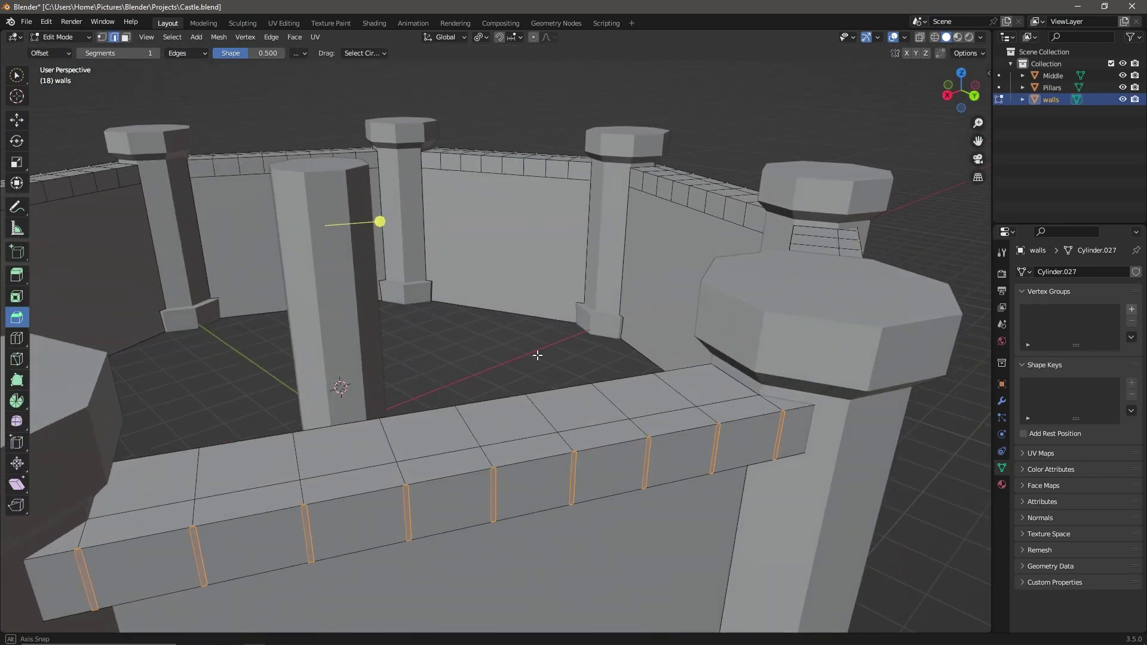
{"action": "key", "text": "ctrl+b"}
{"action": "left_click", "coordinate": [577, 427]}
{"action": "scroll", "coordinate": [525, 441], "scroll_direction": "up", "scroll_amount": 4}
{"action": "scroll", "coordinate": [525, 440], "scroll_direction": "down", "scroll_amount": 4}
{"action": "scroll", "coordinate": [455, 185], "scroll_direction": "down", "scroll_amount": 4}
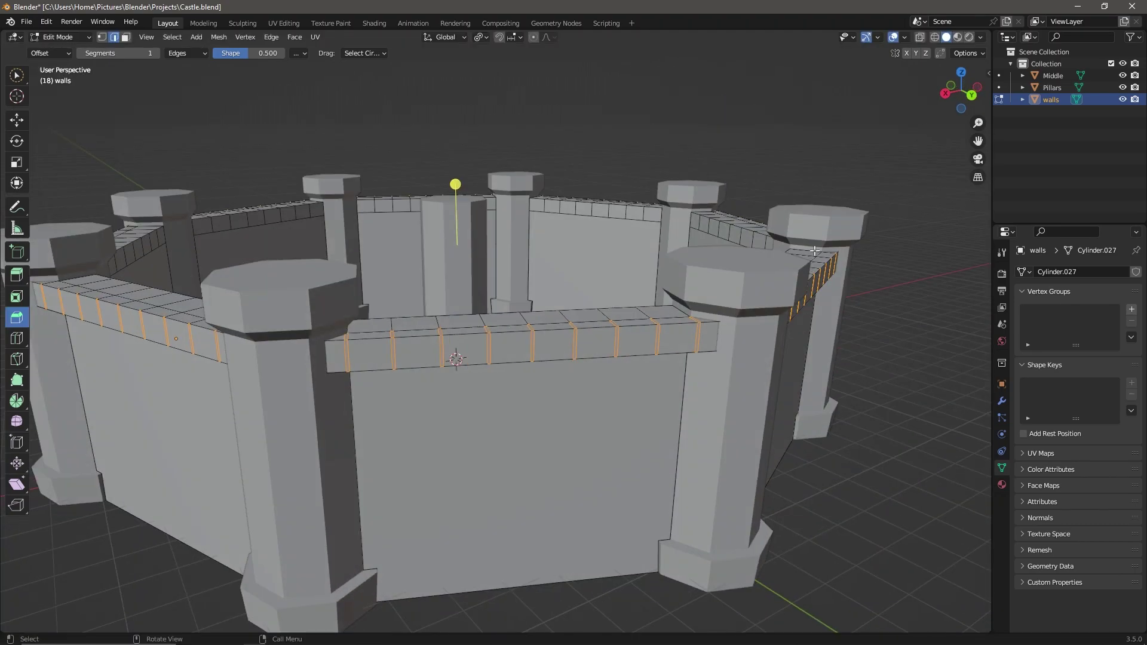
{"action": "mouse_move", "coordinate": [456, 185]}
{"action": "middle_mouse_down"}
{"action": "mouse_move", "coordinate": [955, 451]}
{"action": "mouse_move", "coordinate": [435, 238]}
{"action": "mouse_move", "coordinate": [681, 317]}
{"action": "mouse_move", "coordinate": [540, 246]}
{"action": "middle_mouse_up"}
- Extrude the first loop of wall-top faces upward into merlons
{"action": "left_click", "coordinate": [540, 245], "text": "alt"}
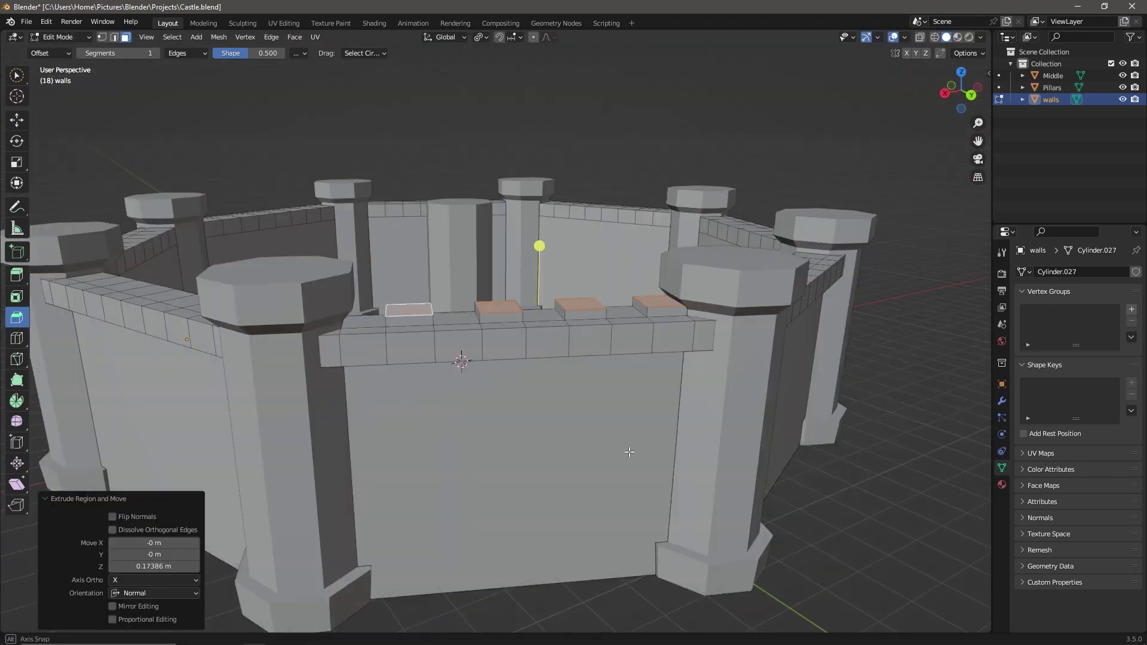
{"action": "key", "text": "e"}
{"action": "left_click", "coordinate": [617, 360]}
{"action": "scroll", "coordinate": [617, 361], "scroll_direction": "down", "scroll_amount": 3}
{"action": "mouse_move", "coordinate": [617, 360]}
{"action": "middle_mouse_down"}
{"action": "mouse_move", "coordinate": [478, 299]}
{"action": "mouse_move", "coordinate": [369, 433]}
{"action": "mouse_move", "coordinate": [356, 501]}
{"action": "mouse_move", "coordinate": [454, 308]}
{"action": "mouse_move", "coordinate": [156, 278]}
{"action": "middle_mouse_up"}
{"action": "scroll", "coordinate": [368, 433], "scroll_direction": "up", "scroll_amount": 3}
- Add the near wall's top faces to the selection and extrude them along their normals
{"action": "left_click", "coordinate": [368, 434], "text": "alt+shift"}
{"action": "scroll", "coordinate": [369, 433], "scroll_direction": "down", "scroll_amount": 3}
{"action": "scroll", "coordinate": [356, 501], "scroll_direction": "up", "scroll_amount": 3}
{"action": "left_click", "coordinate": [356, 501], "text": "alt+shift"}
{"action": "scroll", "coordinate": [454, 308], "scroll_direction": "down", "scroll_amount": 3}
{"action": "scroll", "coordinate": [454, 308], "scroll_direction": "up", "scroll_amount": 8}
{"action": "key", "text": "e"}
{"action": "left_click", "coordinate": [454, 308]}
{"action": "scroll", "coordinate": [454, 308], "scroll_direction": "down", "scroll_amount": 5}
{"action": "scroll", "coordinate": [655, 184], "scroll_direction": "down", "scroll_amount": 2}
- Select a right-hand wall face, extrude it and move the extruded faces into place
{"action": "middle_click_drag", "start_coordinate": [655, 184], "coordinate": [802, 274]}
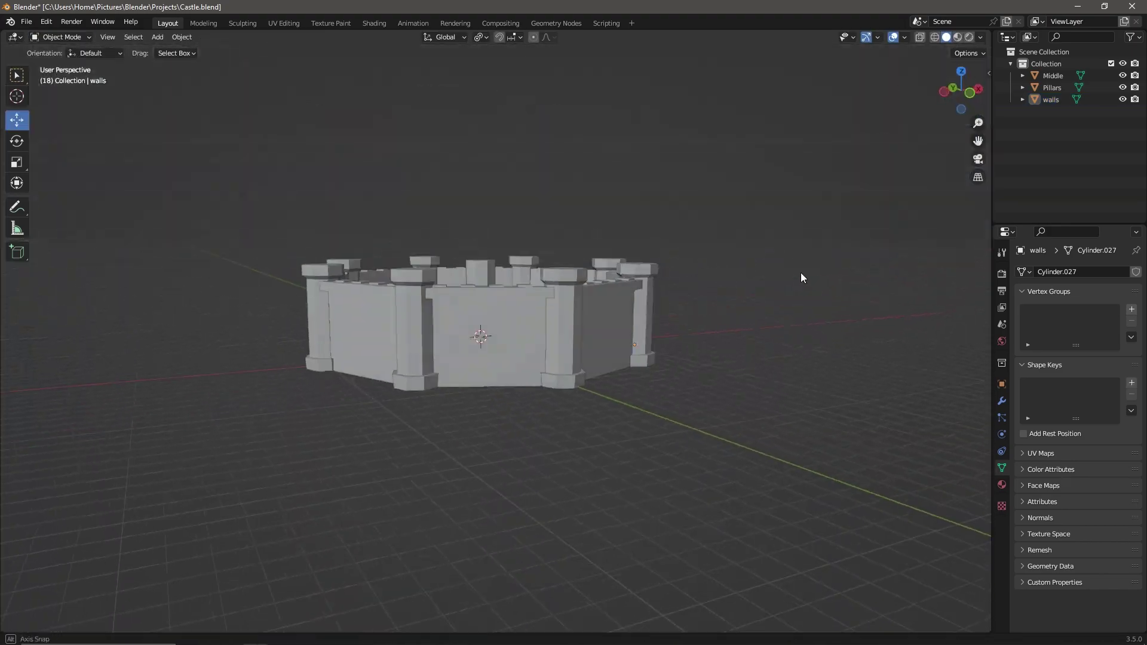
{"action": "mouse_move", "coordinate": [693, 263]}
{"action": "middle_mouse_down"}
{"action": "mouse_move", "coordinate": [825, 302]}
{"action": "mouse_move", "coordinate": [618, 364]}
{"action": "mouse_move", "coordinate": [647, 411]}
{"action": "middle_mouse_up"}
{"action": "scroll", "coordinate": [618, 364], "scroll_direction": "up", "scroll_amount": 6}
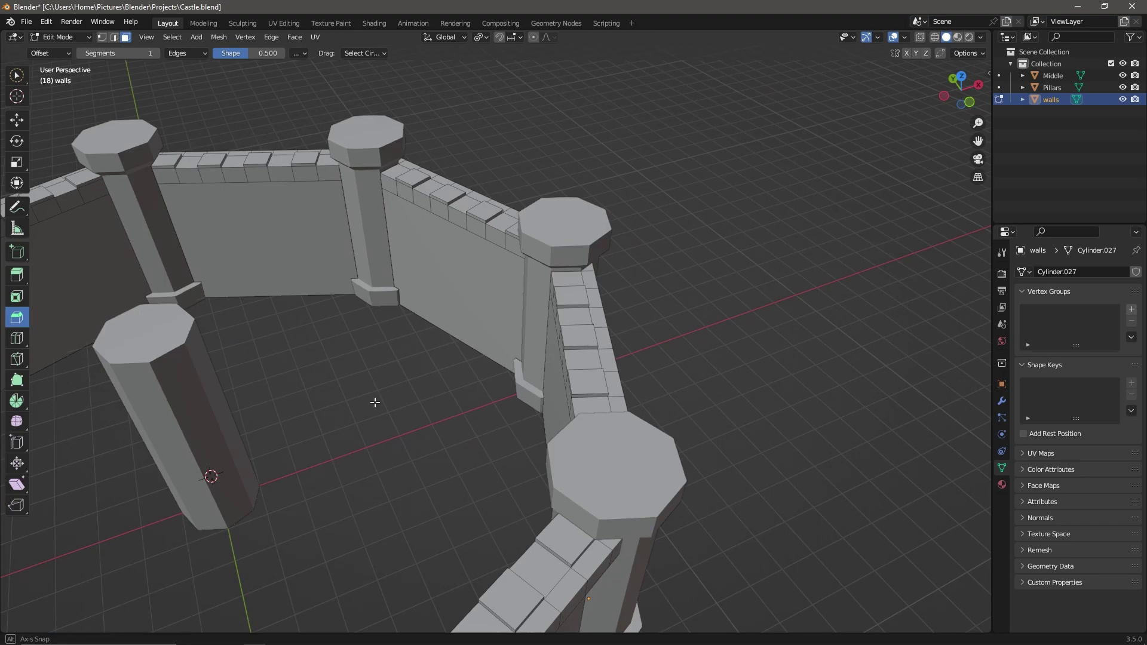
{"action": "middle_click_drag", "start_coordinate": [374, 402], "coordinate": [722, 495]}
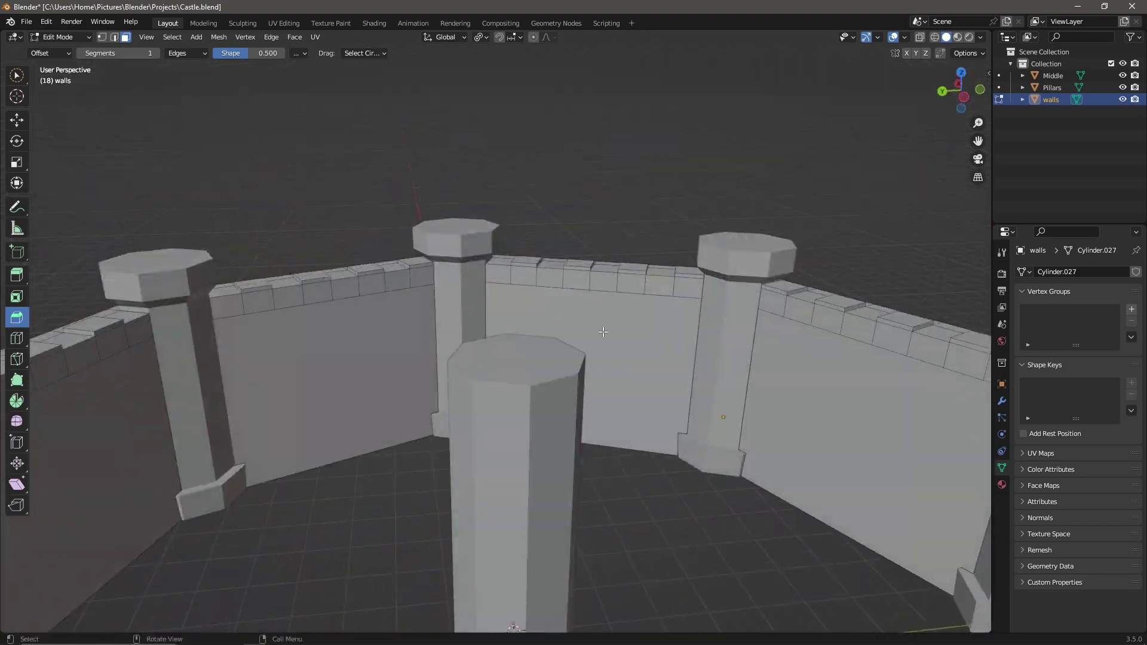
{"action": "middle_click_drag", "start_coordinate": [764, 292], "coordinate": [659, 294]}
{"action": "left_click", "coordinate": [658, 294]}
{"action": "mouse_move", "coordinate": [405, 222]}
{"action": "middle_mouse_down"}
{"action": "mouse_move", "coordinate": [337, 113]}
{"action": "mouse_move", "coordinate": [747, 287]}
{"action": "mouse_move", "coordinate": [558, 340]}
{"action": "mouse_move", "coordinate": [652, 346]}
{"action": "middle_mouse_up"}
{"action": "key", "text": "e"}
{"action": "left_click", "coordinate": [747, 287]}
{"action": "key", "text": "g"}
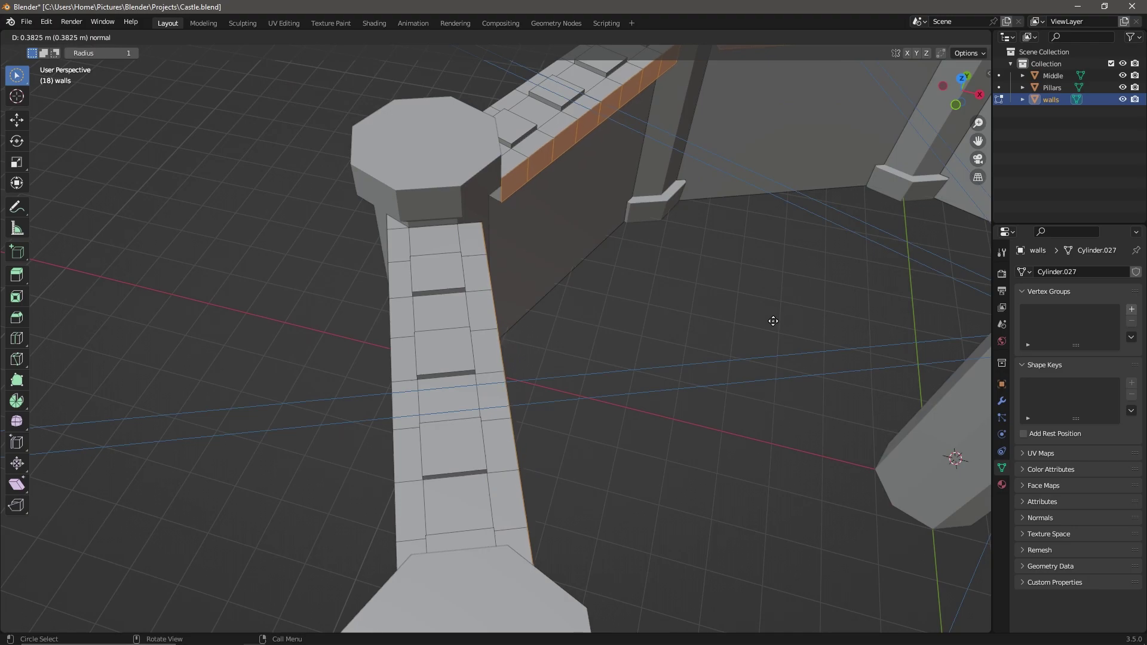
{"action": "left_click", "coordinate": [773, 321]}
- Brush-select more wall-top faces with C, extrude them and leave Edit Mode
{"action": "mouse_move", "coordinate": [773, 321]}
{"action": "middle_mouse_down"}
{"action": "mouse_move", "coordinate": [1, 491]}
{"action": "mouse_move", "coordinate": [630, 368]}
{"action": "mouse_move", "coordinate": [448, 210]}
{"action": "middle_mouse_up"}
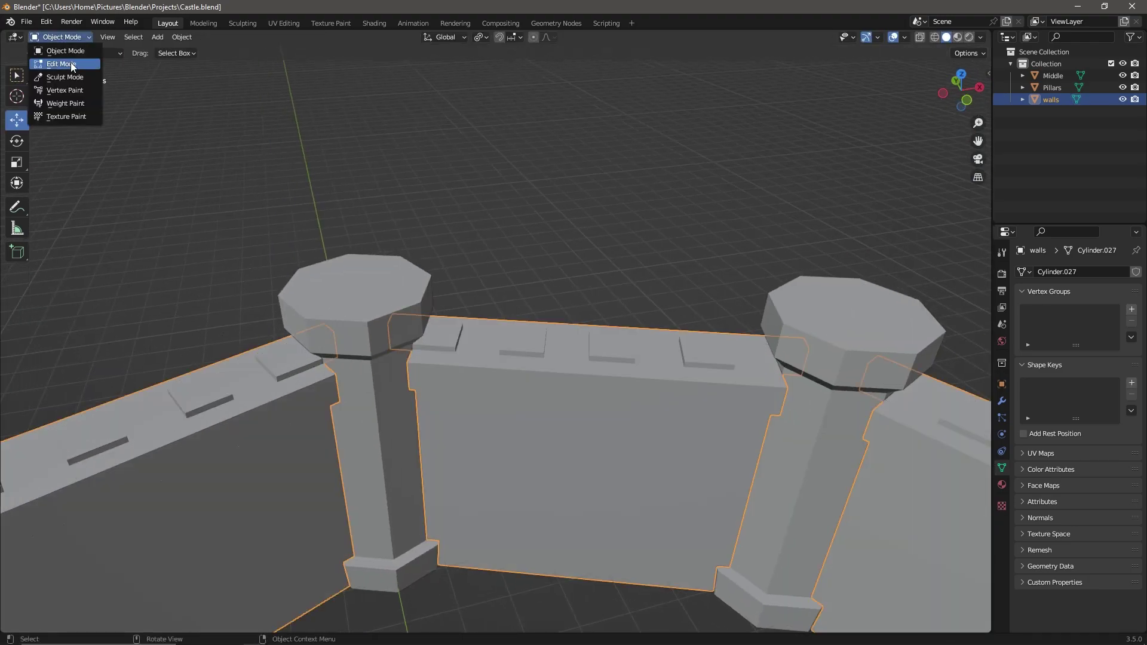
{"action": "mouse_move", "coordinate": [51, 63]}
{"action": "middle_mouse_down"}
{"action": "mouse_move", "coordinate": [320, 228]}
{"action": "mouse_move", "coordinate": [351, 415]}
{"action": "mouse_move", "coordinate": [798, 313]}
{"action": "mouse_move", "coordinate": [669, 384]}
{"action": "mouse_move", "coordinate": [663, 315]}
{"action": "mouse_move", "coordinate": [380, 235]}
{"action": "middle_mouse_up"}
{"action": "key", "text": "c"}
{"action": "key", "text": "Escape"}
{"action": "key", "text": "e"}
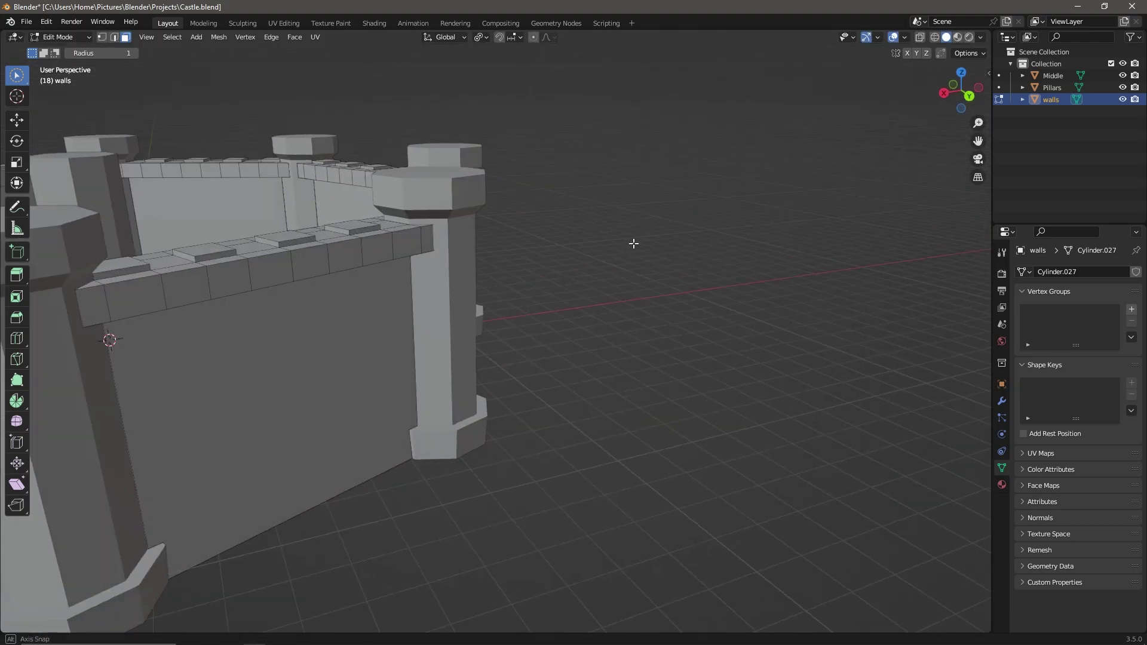
{"action": "key", "text": "Tab"}
{"action": "left_click", "coordinate": [969, 39]}
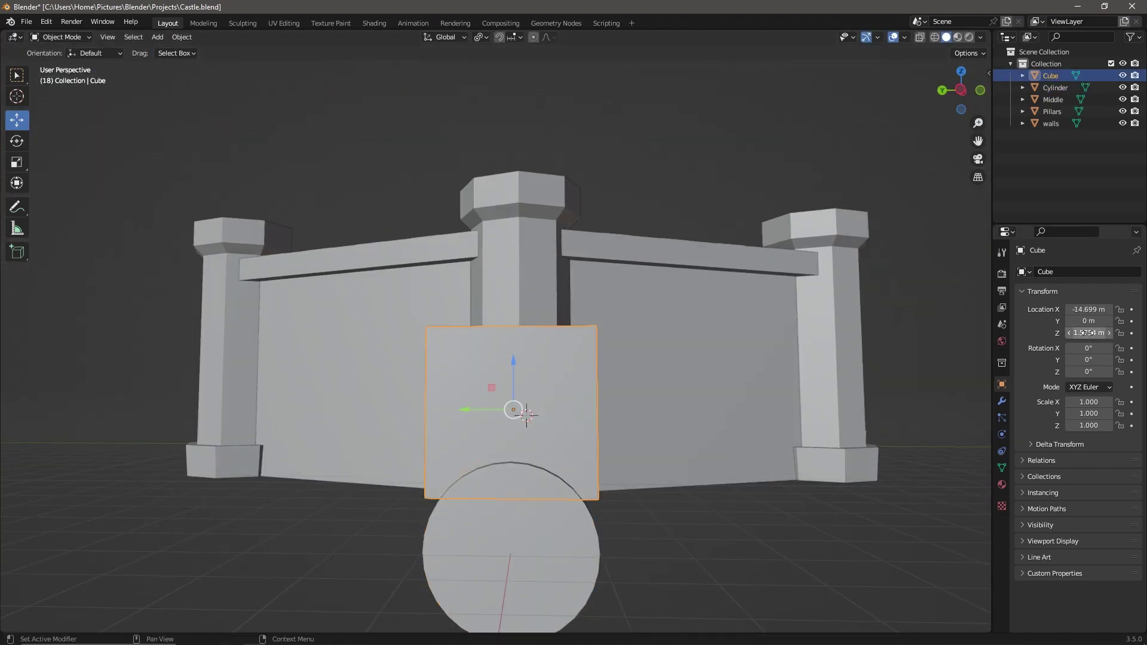
- Select the cylinder, raise the arched door block and edit its Z rotation value
{"action": "scroll", "coordinate": [701, 523], "scroll_direction": "down", "scroll_amount": 3}
{"action": "middle_click_drag", "start_coordinate": [701, 524], "coordinate": [387, 445]}
{"action": "left_click", "coordinate": [387, 445]}
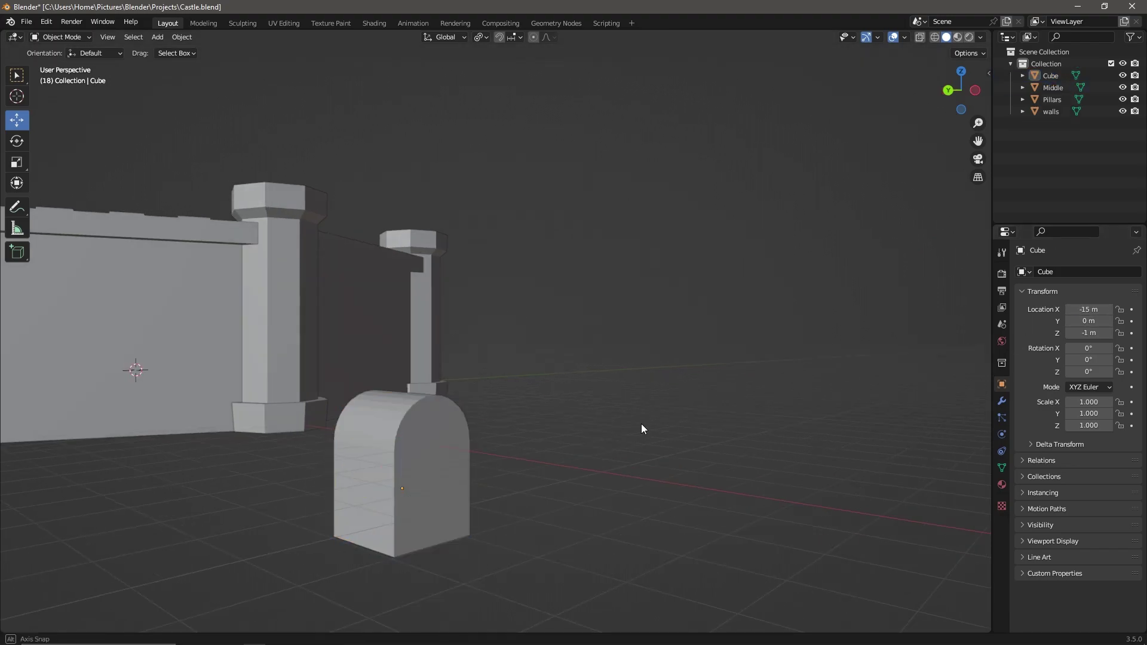
{"action": "middle_click_drag", "start_coordinate": [622, 471], "coordinate": [547, 448]}
{"action": "double_click", "coordinate": [1089, 372]}
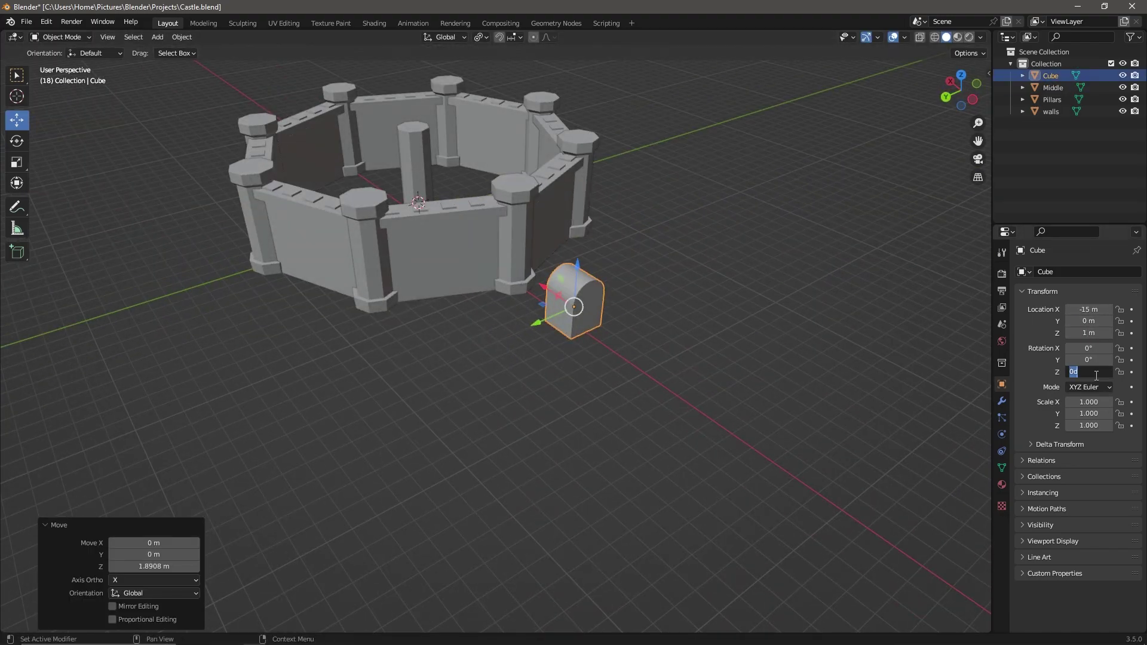
{"action": "mouse_move", "coordinate": [740, 330]}
{"action": "middle_mouse_down"}
{"action": "mouse_move", "coordinate": [611, 540]}
{"action": "mouse_move", "coordinate": [604, 267]}
{"action": "middle_mouse_up"}
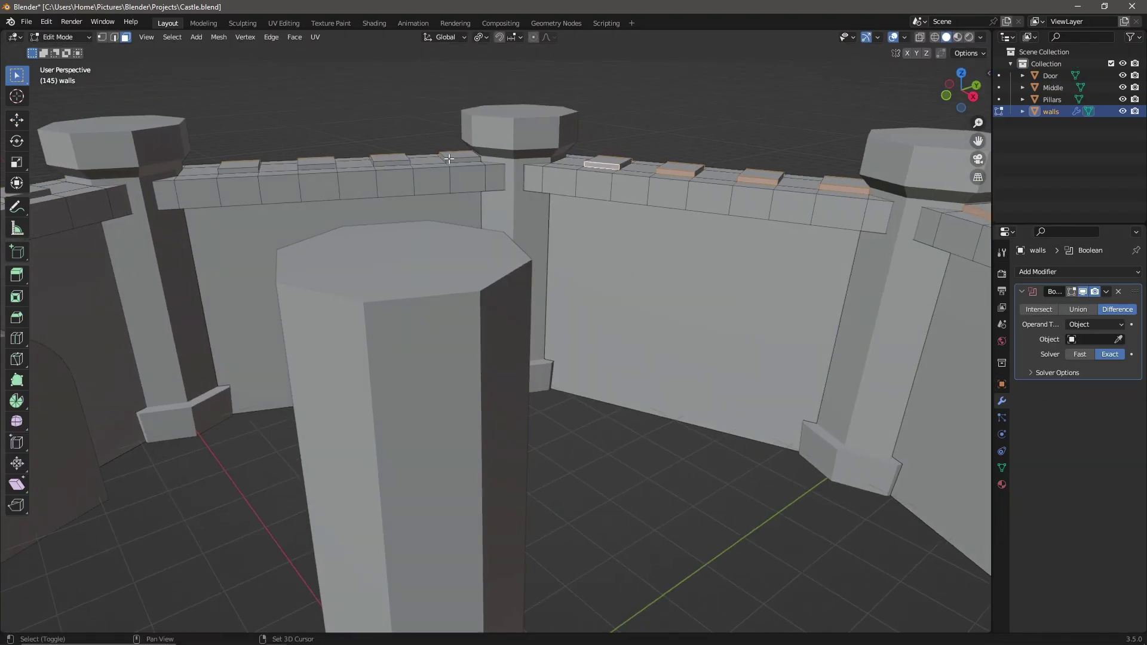
- Select the merlon top faces and extrude them higher along their normals
{"action": "mouse_move", "coordinate": [449, 158]}
{"action": "middle_mouse_down"}
{"action": "mouse_move", "coordinate": [503, 288]}
{"action": "mouse_move", "coordinate": [418, 269]}
{"action": "mouse_move", "coordinate": [649, 287]}
{"action": "mouse_move", "coordinate": [597, 310]}
{"action": "mouse_move", "coordinate": [615, 356]}
{"action": "mouse_move", "coordinate": [538, 546]}
{"action": "mouse_move", "coordinate": [508, 359]}
{"action": "mouse_move", "coordinate": [461, 217]}
{"action": "mouse_move", "coordinate": [460, 199]}
{"action": "mouse_move", "coordinate": [494, 187]}
{"action": "middle_mouse_up"}
{"action": "mouse_move", "coordinate": [417, 216]}
{"action": "middle_mouse_down"}
{"action": "mouse_move", "coordinate": [601, 327]}
{"action": "mouse_move", "coordinate": [785, 311]}
{"action": "mouse_move", "coordinate": [393, 377]}
{"action": "mouse_move", "coordinate": [428, 294]}
{"action": "mouse_move", "coordinate": [496, 287]}
{"action": "middle_mouse_up"}
{"action": "left_click", "coordinate": [601, 327], "text": "shift"}
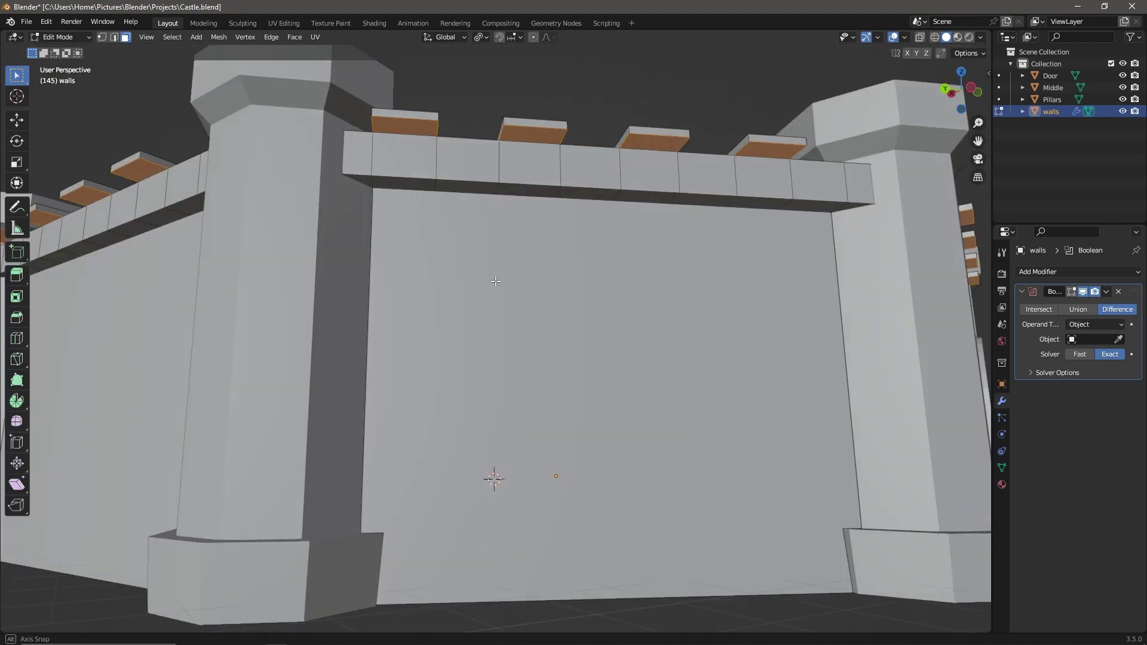
{"action": "key", "text": "e"}
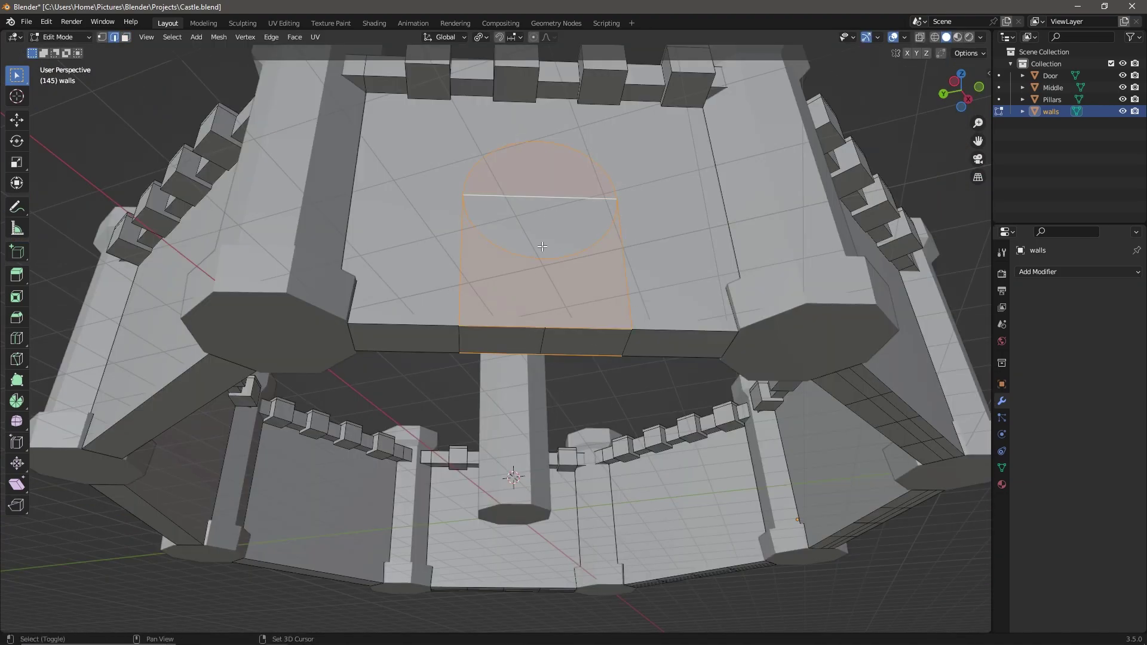
- Bring up Delete/Dissolve options and select the leftover half-circle faces inside the arch
{"action": "mouse_move", "coordinate": [542, 246]}
{"action": "middle_mouse_down"}
{"action": "mouse_move", "coordinate": [600, 179]}
{"action": "mouse_move", "coordinate": [658, 354]}
{"action": "middle_mouse_up"}
{"action": "scroll", "coordinate": [686, 367], "scroll_direction": "up", "scroll_amount": 2}
{"action": "key", "text": "x"}
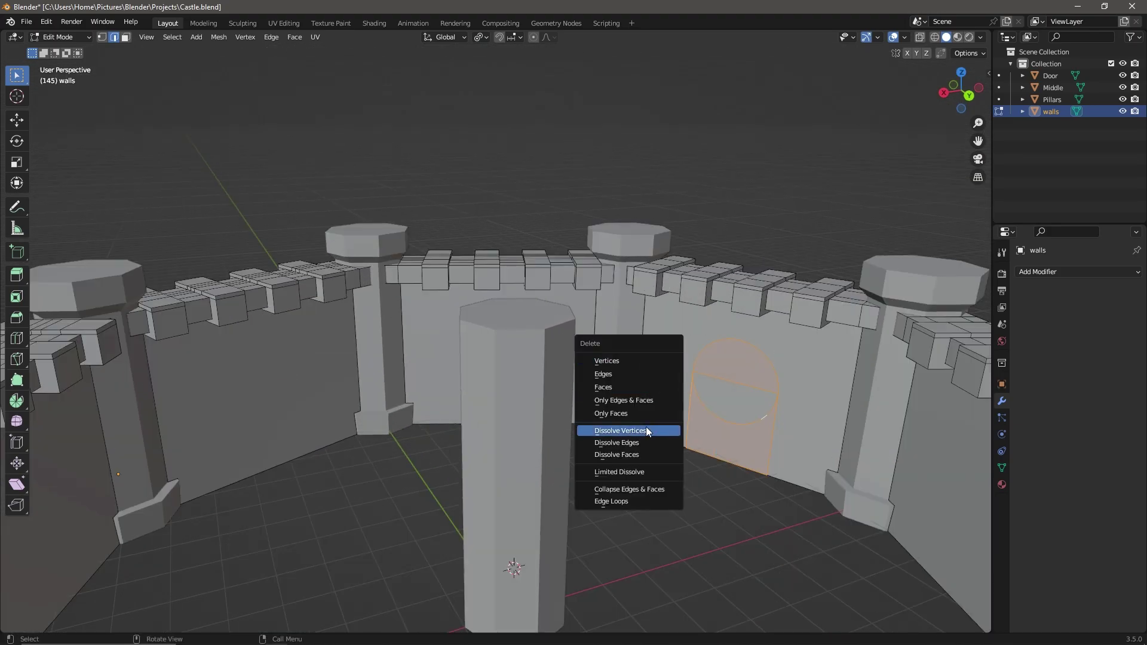
{"action": "left_click", "coordinate": [772, 256]}
{"action": "left_click", "coordinate": [750, 435]}
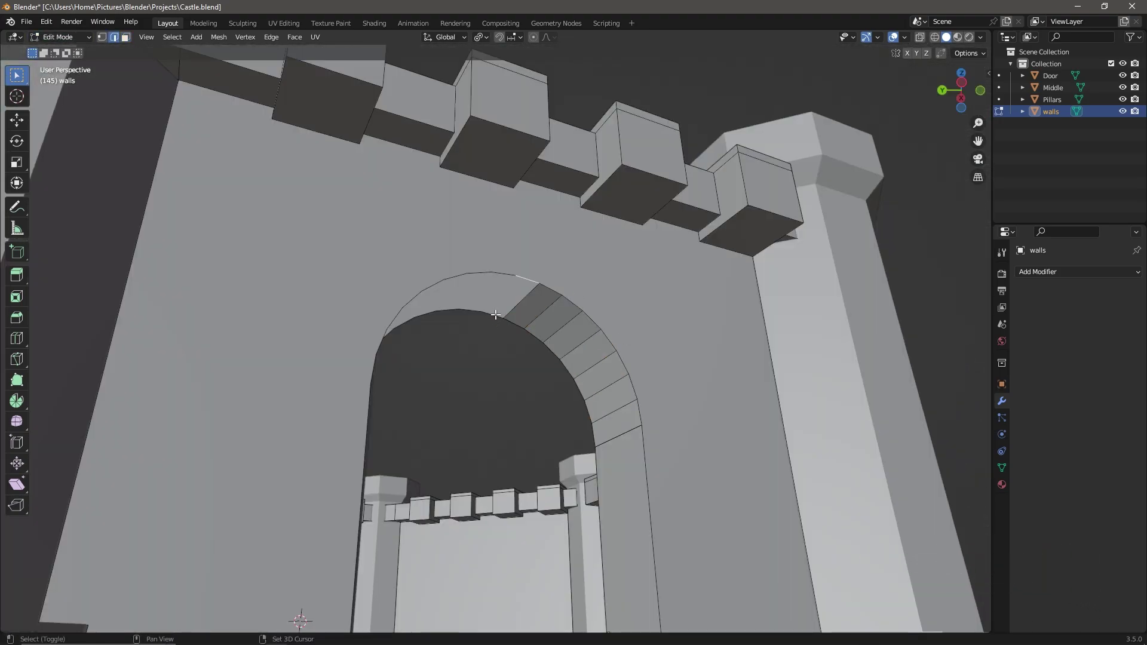
{"action": "left_click", "coordinate": [498, 271], "text": "shift"}
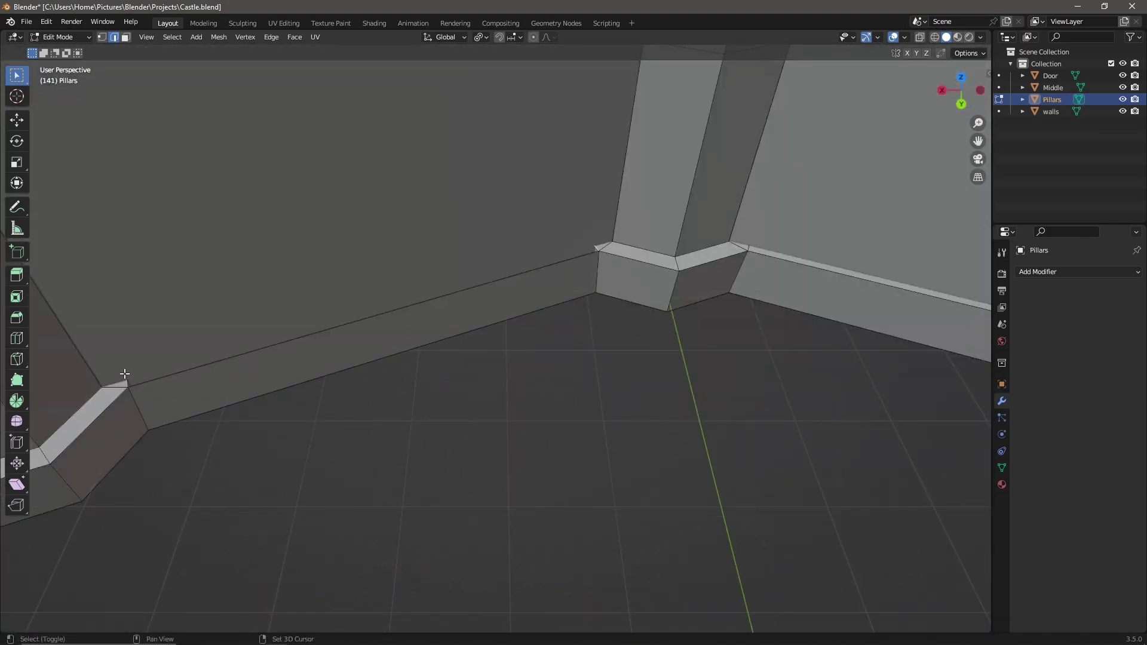
- Select the central pillar's baseboard edge loop, deselecting the bottom edge
{"action": "middle_click_drag", "start_coordinate": [124, 374], "coordinate": [292, 425]}
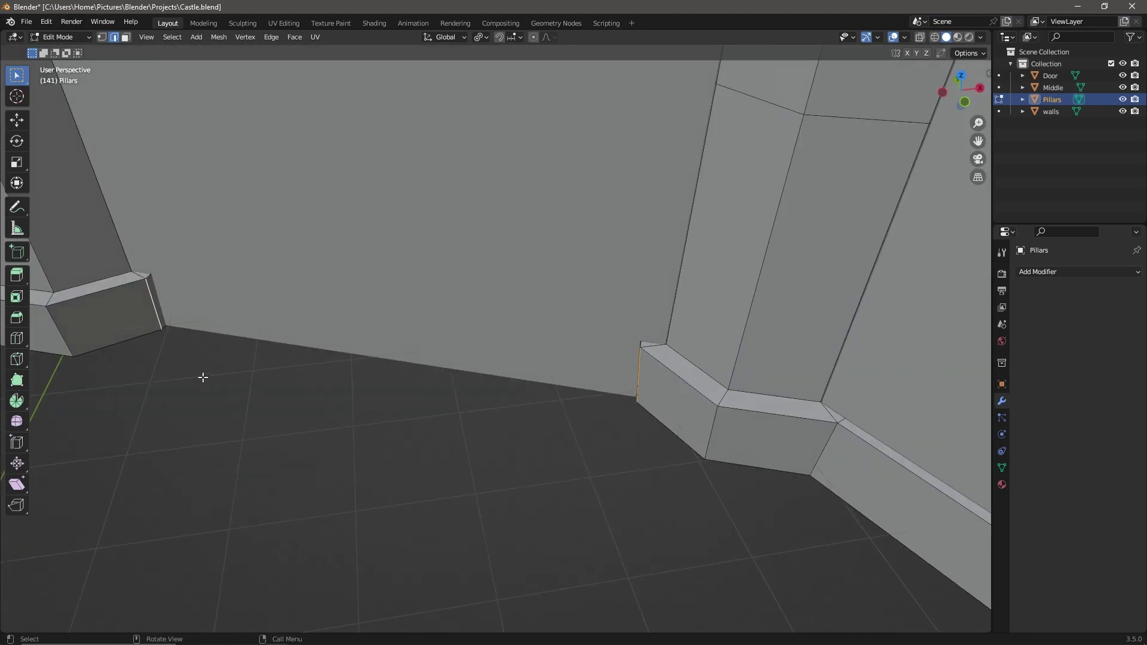
{"action": "middle_click_drag", "start_coordinate": [641, 345], "coordinate": [224, 300]}
{"action": "mouse_move", "coordinate": [609, 423]}
{"action": "middle_mouse_down"}
{"action": "mouse_move", "coordinate": [568, 256]}
{"action": "mouse_move", "coordinate": [484, 410]}
{"action": "mouse_move", "coordinate": [336, 410]}
{"action": "mouse_move", "coordinate": [405, 379]}
{"action": "mouse_move", "coordinate": [306, 395]}
{"action": "mouse_move", "coordinate": [361, 478]}
{"action": "middle_mouse_up"}
{"action": "left_click", "coordinate": [306, 404]}
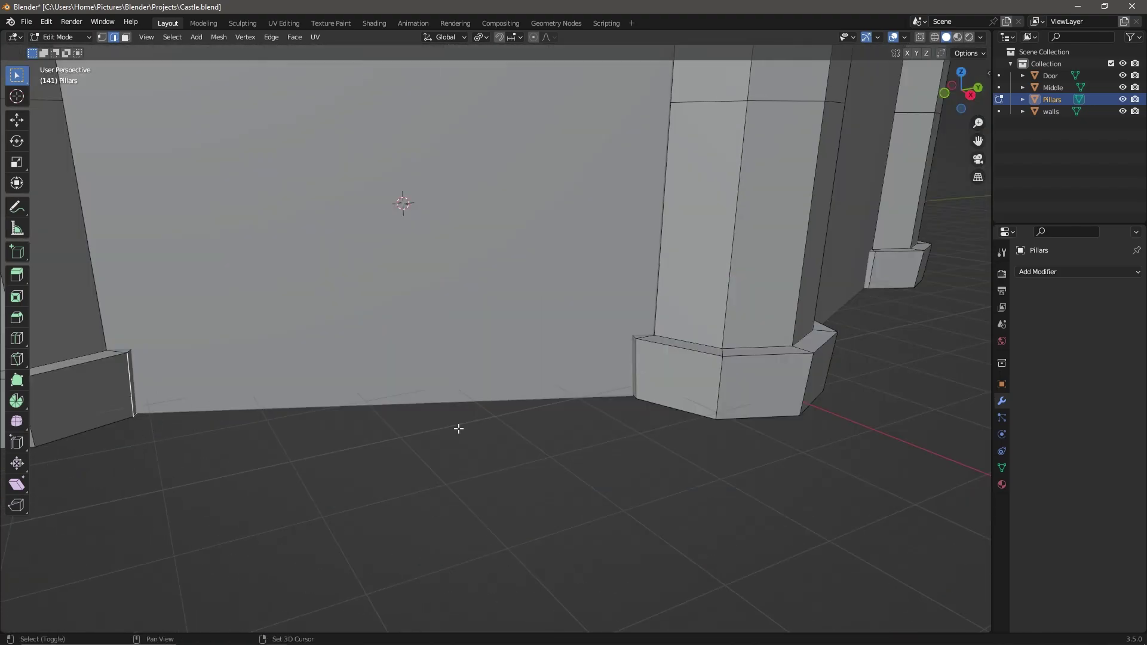
{"action": "mouse_move", "coordinate": [487, 485]}
{"action": "middle_mouse_down"}
{"action": "mouse_move", "coordinate": [320, 476]}
{"action": "mouse_move", "coordinate": [325, 399]}
{"action": "mouse_move", "coordinate": [596, 456]}
{"action": "mouse_move", "coordinate": [538, 418]}
{"action": "mouse_move", "coordinate": [615, 356]}
{"action": "mouse_move", "coordinate": [359, 255]}
{"action": "mouse_move", "coordinate": [487, 361]}
{"action": "mouse_move", "coordinate": [445, 440]}
{"action": "mouse_move", "coordinate": [540, 455]}
{"action": "mouse_move", "coordinate": [352, 447]}
{"action": "middle_mouse_up"}
{"action": "left_click", "coordinate": [359, 254]}
{"action": "scroll", "coordinate": [430, 317], "scroll_direction": "up", "scroll_amount": 5}
{"action": "middle_click_drag", "start_coordinate": [430, 317], "coordinate": [422, 302]}
- Bevel the pillar's edge loop with Ctrl+B into a thin raised band
{"action": "scroll", "coordinate": [507, 328], "scroll_direction": "up", "scroll_amount": 3}
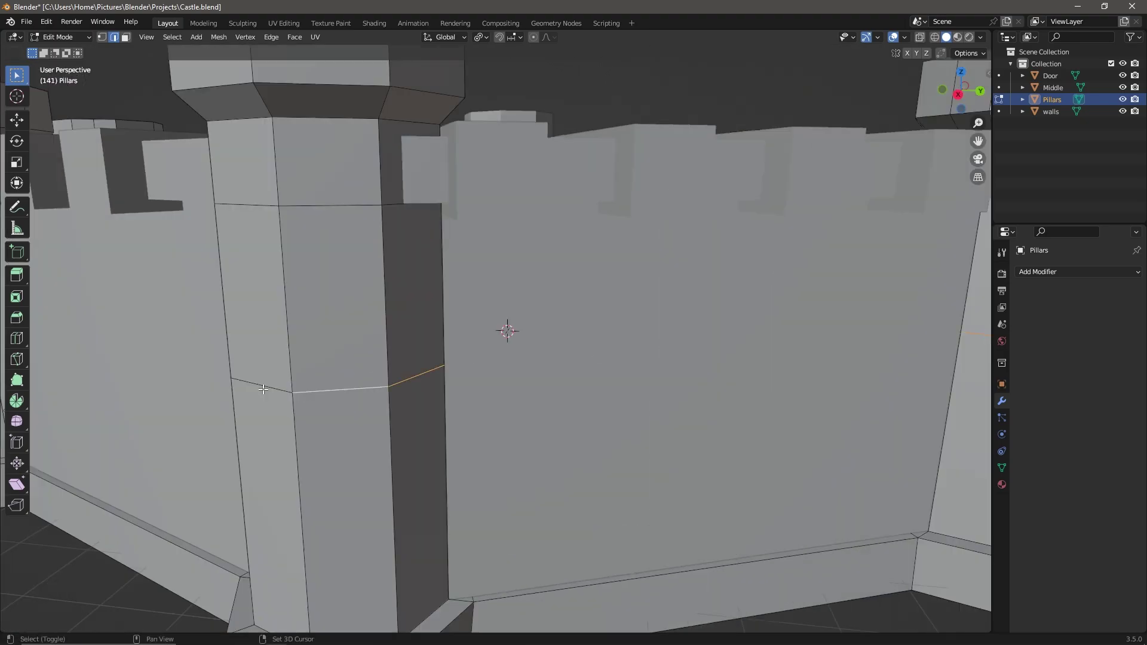
{"action": "mouse_move", "coordinate": [507, 328]}
{"action": "middle_mouse_down"}
{"action": "mouse_move", "coordinate": [502, 374]}
{"action": "mouse_move", "coordinate": [419, 310]}
{"action": "middle_mouse_up"}
{"action": "key", "text": "ctrl+b"}
{"action": "left_click", "coordinate": [355, 281]}
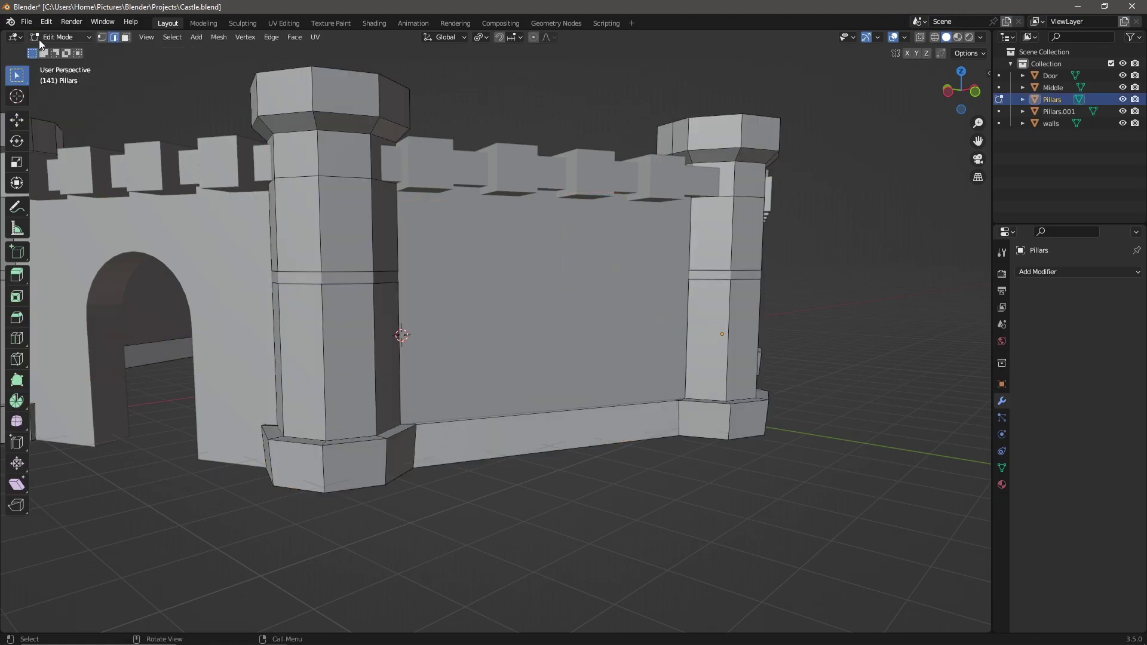
{"action": "left_click", "coordinate": [327, 296]}
{"action": "mouse_move", "coordinate": [417, 335]}
{"action": "middle_mouse_down"}
{"action": "mouse_move", "coordinate": [538, 379]}
{"action": "mouse_move", "coordinate": [321, 397]}
{"action": "middle_mouse_up"}
{"action": "scroll", "coordinate": [417, 413], "scroll_direction": "up", "scroll_amount": 3}
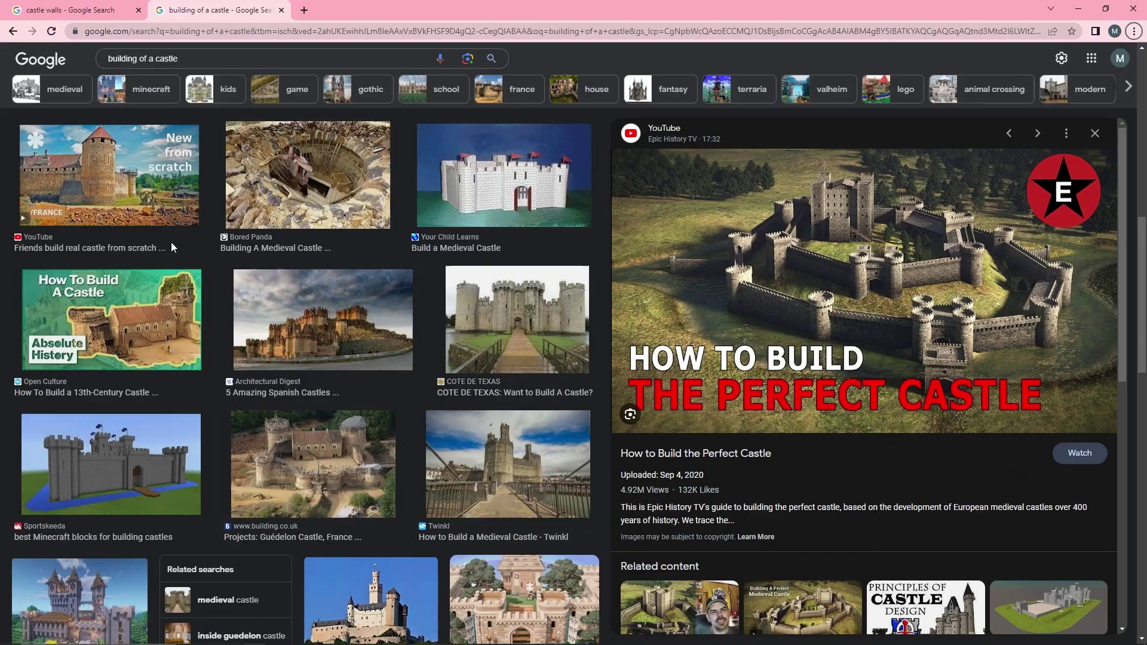
- Browse castle reference images, including Lego-style, pink and Neuschwanstein castles
{"action": "scroll", "coordinate": [366, 434], "scroll_direction": "down", "scroll_amount": 5}
{"action": "left_click", "coordinate": [366, 434]}
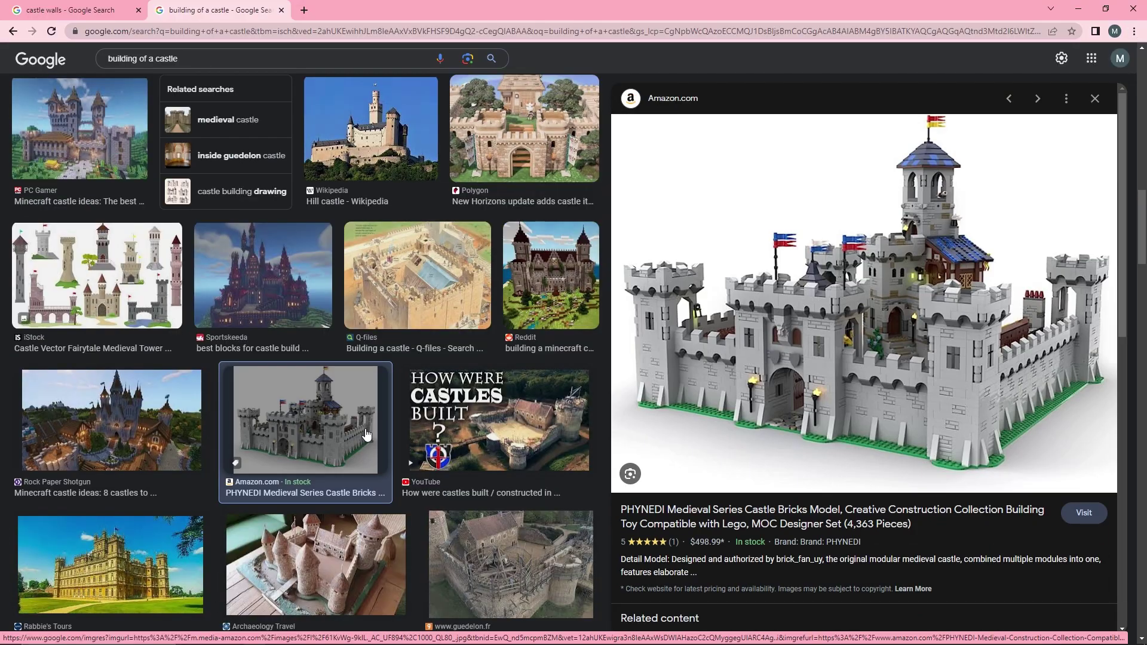
{"action": "left_click", "coordinate": [156, 441]}
{"action": "scroll", "coordinate": [230, 358], "scroll_direction": "down", "scroll_amount": 5}
{"action": "scroll", "coordinate": [231, 358], "scroll_direction": "down", "scroll_amount": 5}
{"action": "left_click", "coordinate": [361, 386]}
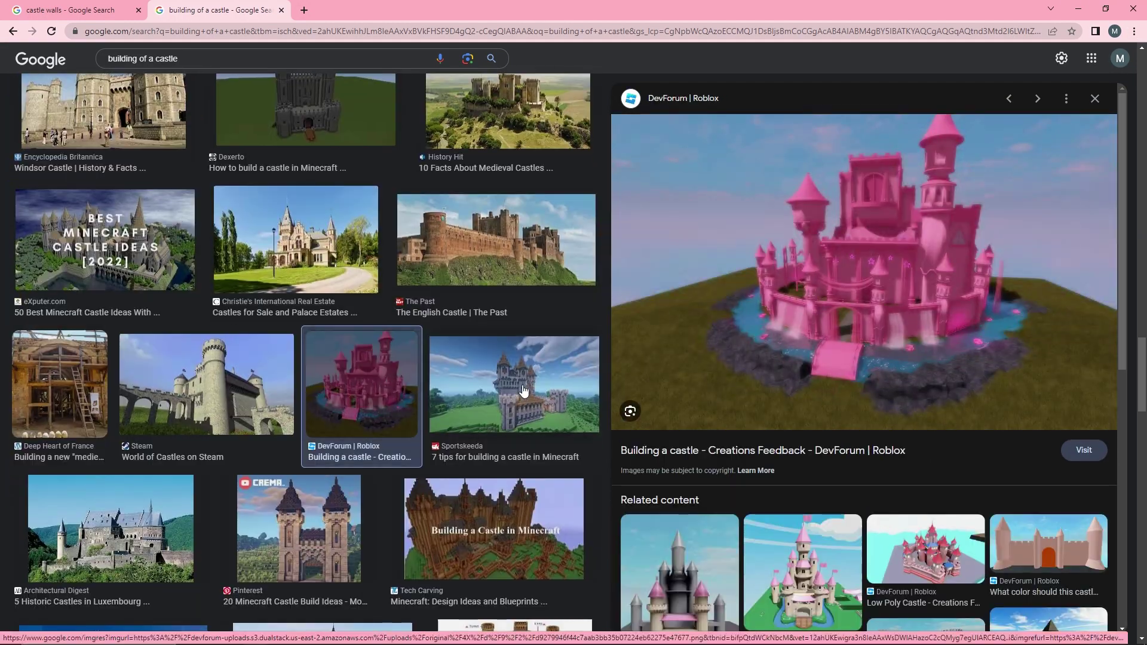
{"action": "scroll", "coordinate": [523, 391], "scroll_direction": "down", "scroll_amount": 5}
{"action": "left_click", "coordinate": [507, 368]}
{"action": "scroll", "coordinate": [507, 368], "scroll_direction": "down", "scroll_amount": 10}
{"action": "left_click", "coordinate": [412, 239]}
{"action": "left_click", "coordinate": [547, 239]}
{"action": "scroll", "coordinate": [450, 352], "scroll_direction": "down", "scroll_amount": 3}
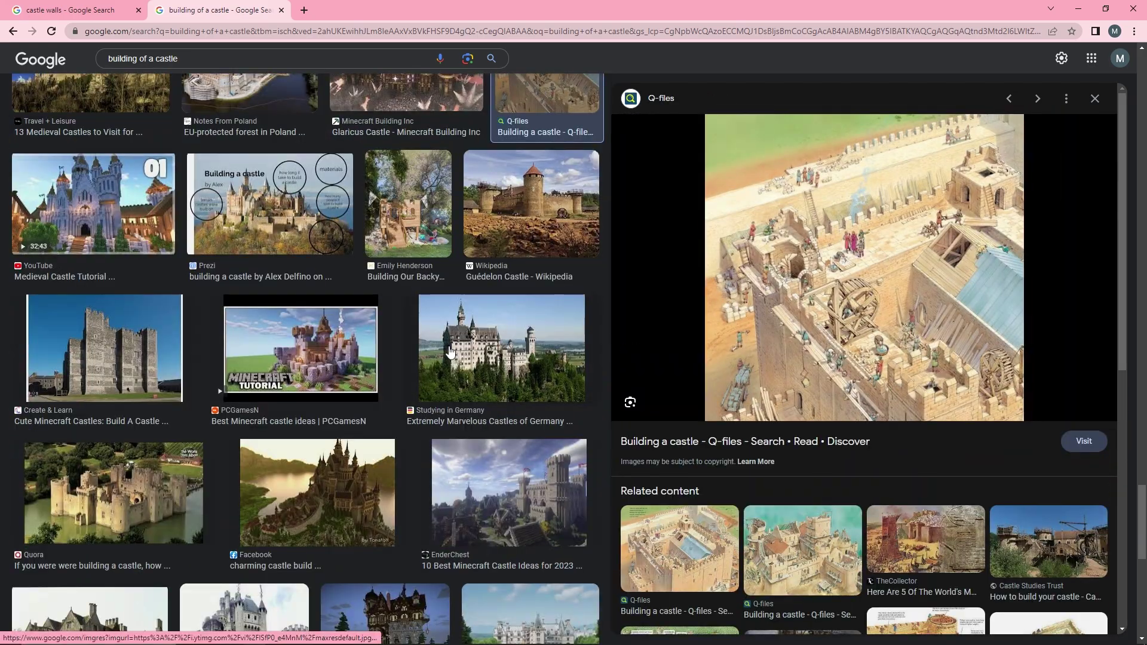
{"action": "left_click", "coordinate": [450, 353]}
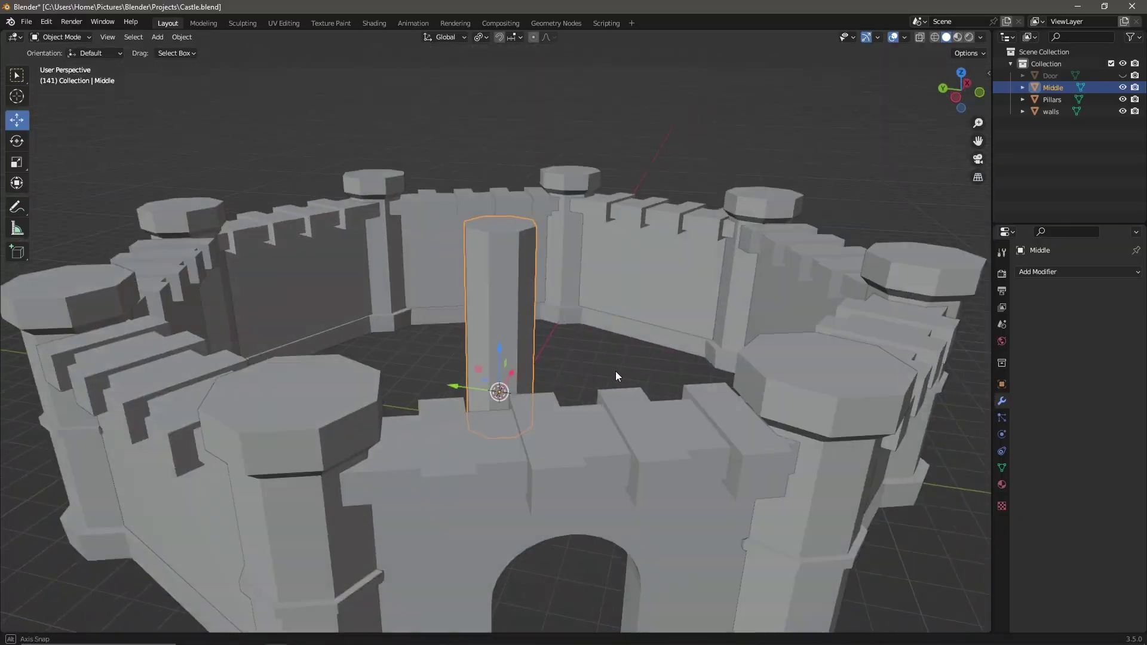
- Isolate the Middle pillar, extrude its top face and scale it outward into a wider ledge
{"action": "middle_click_drag", "start_coordinate": [615, 371], "coordinate": [671, 378]}
{"action": "key", "text": "Tab"}
{"action": "key", "text": "shift+h"}
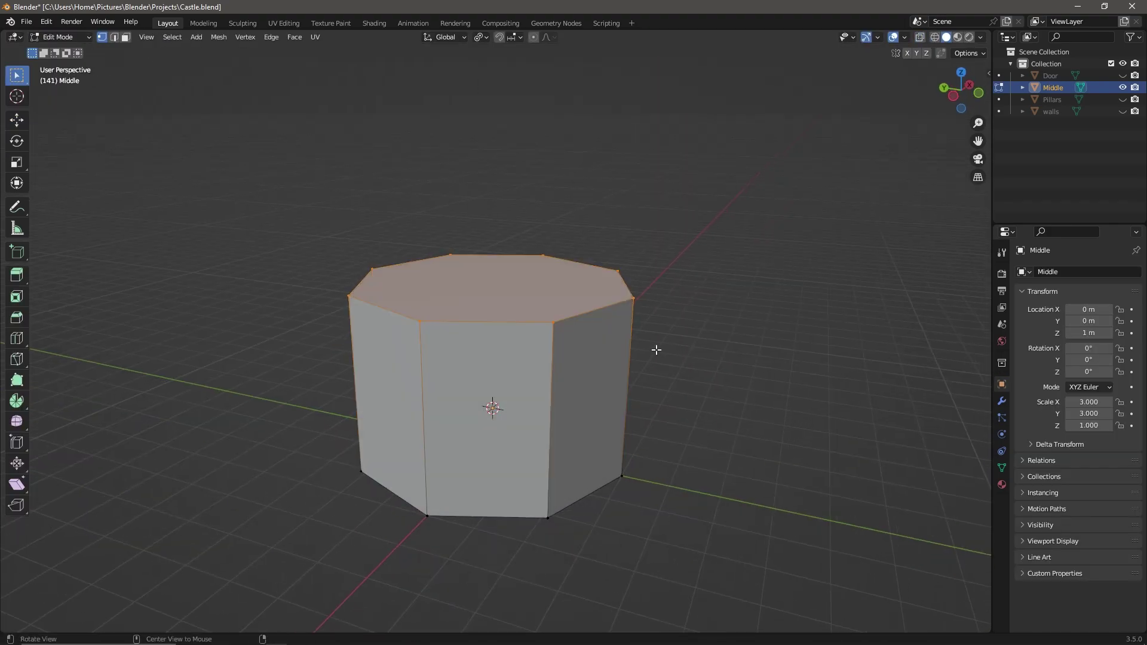
{"action": "middle_click_drag", "start_coordinate": [656, 351], "coordinate": [687, 359]}
{"action": "key", "text": "e"}
{"action": "left_click", "coordinate": [719, 368]}
{"action": "key", "text": "alt+z"}
{"action": "key", "text": "s"}
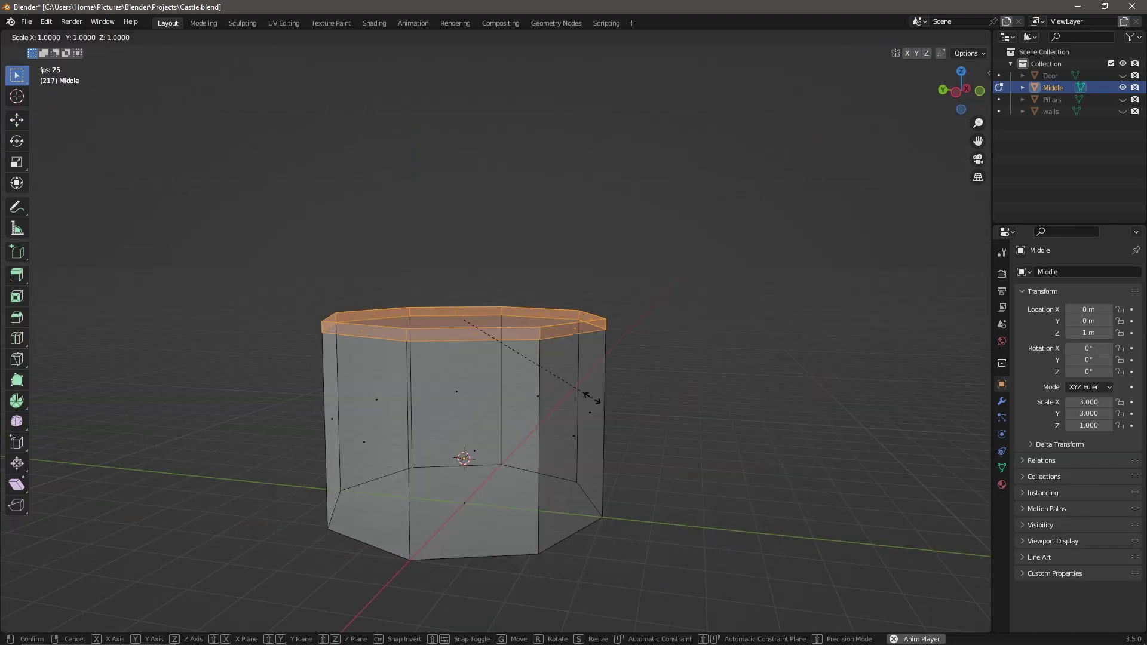
{"action": "key", "text": "Escape"}
{"action": "key", "text": "alt+z"}
- Adjust the ledge's extrusion offset value and check the new slab top
{"action": "double_click", "coordinate": [162, 581]}
{"action": "left_click", "coordinate": [475, 308]}
{"action": "middle_click_drag", "start_coordinate": [475, 309], "coordinate": [256, 320]}
{"action": "key", "text": "alt+a"}
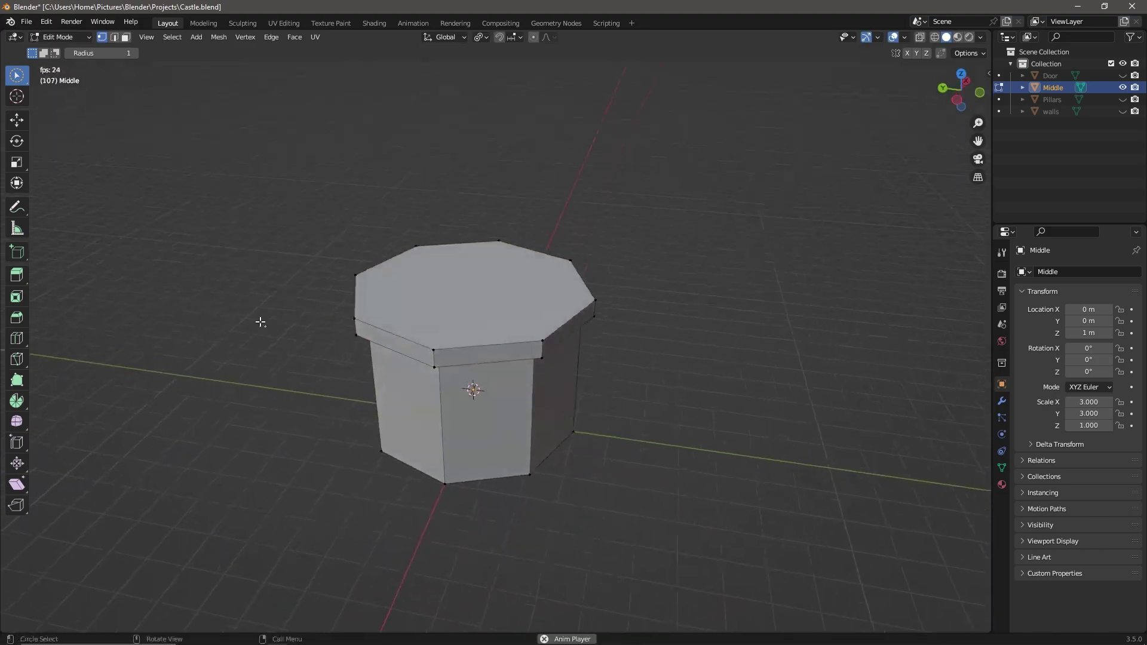
{"action": "scroll", "coordinate": [206, 328], "scroll_direction": "up", "scroll_amount": 1}
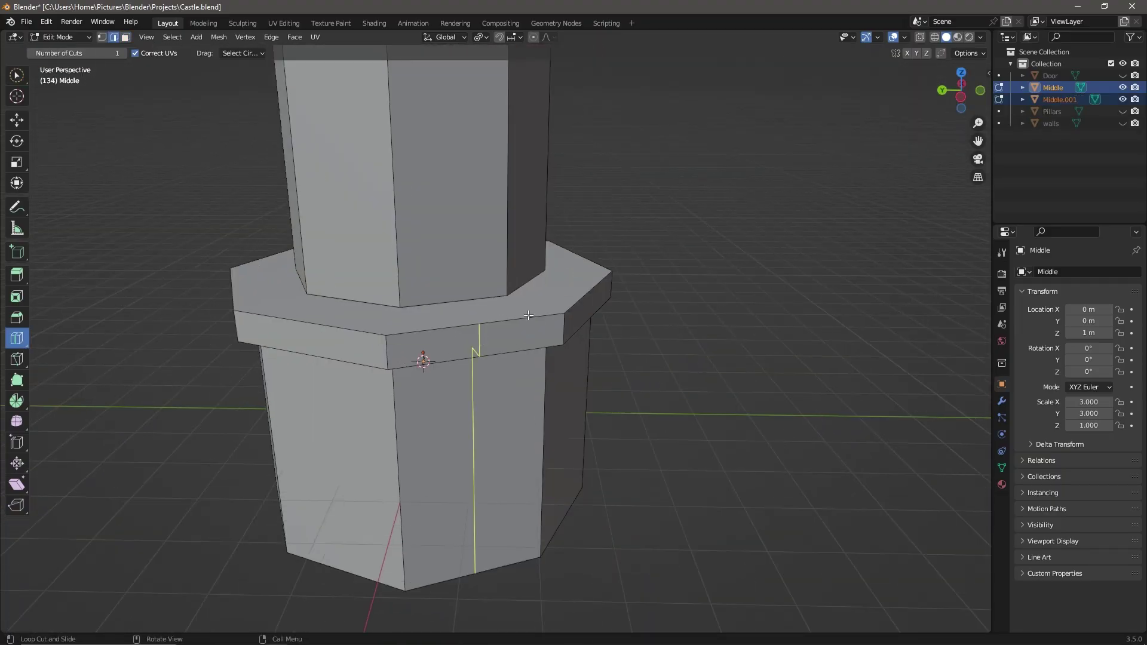
{"action": "middle_click_drag", "start_coordinate": [512, 325], "coordinate": [556, 306]}
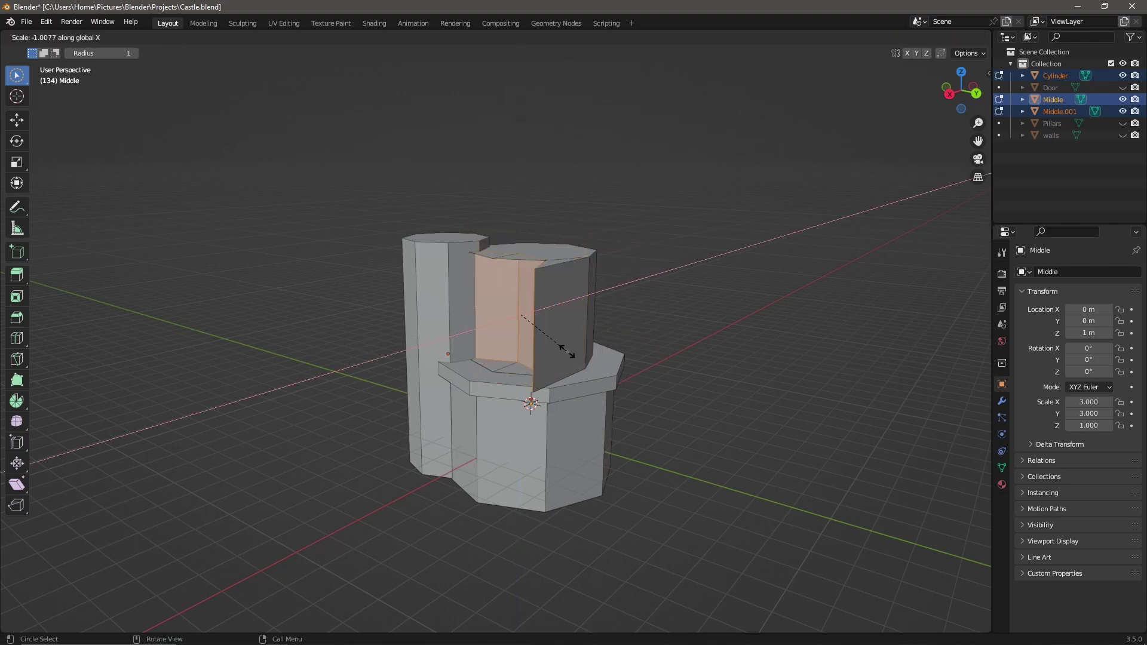
- Cancel the sideways scaling and raise the second turret Cylinder.001 beside the keep
{"action": "key", "text": "Escape"}
{"action": "middle_click_drag", "start_coordinate": [567, 352], "coordinate": [643, 327]}
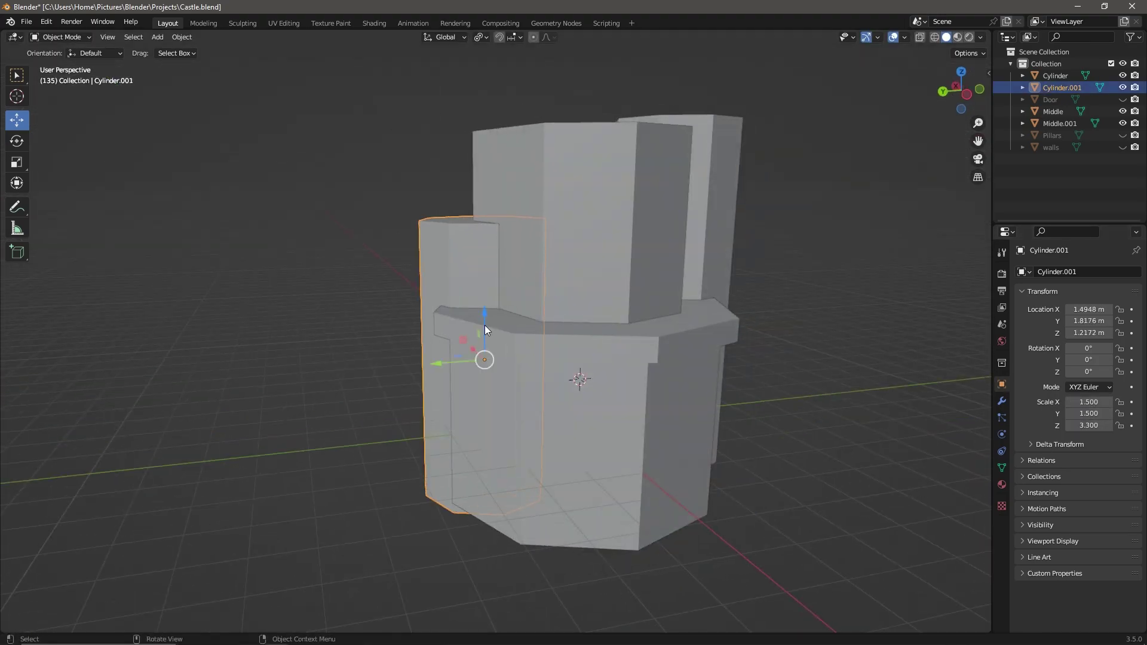
{"action": "left_click_drag", "start_coordinate": [485, 328], "coordinate": [464, 295]}
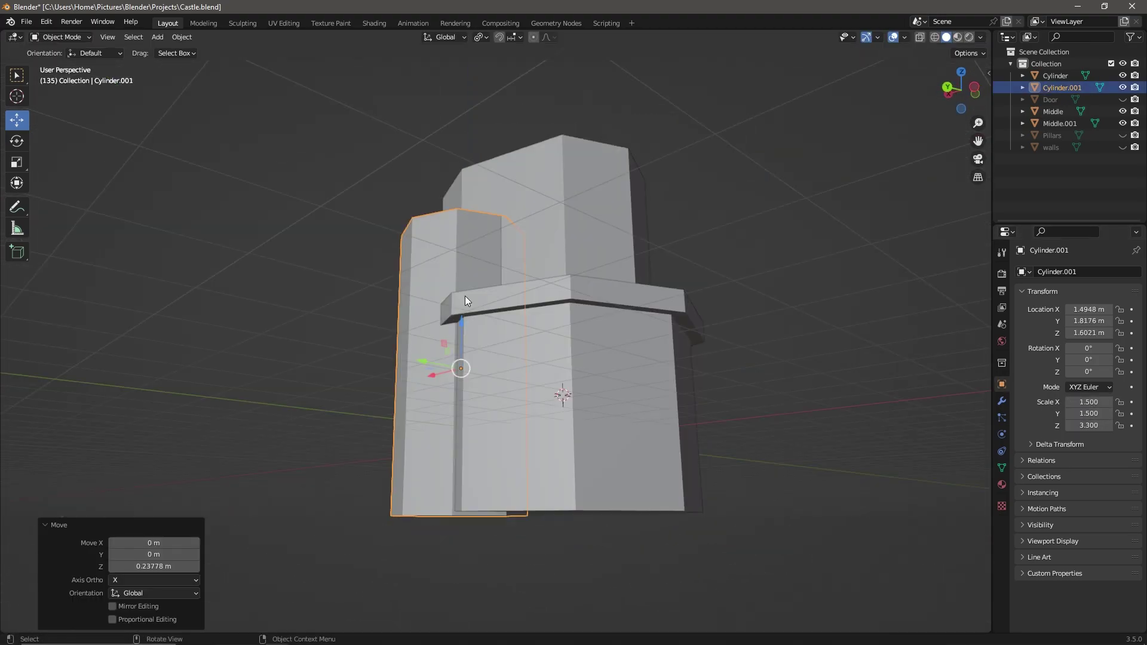
{"action": "mouse_move", "coordinate": [465, 296]}
{"action": "middle_mouse_down"}
{"action": "mouse_move", "coordinate": [382, 325]}
{"action": "mouse_move", "coordinate": [662, 310]}
{"action": "middle_mouse_up"}
{"action": "scroll", "coordinate": [382, 325], "scroll_direction": "up", "scroll_amount": 2}
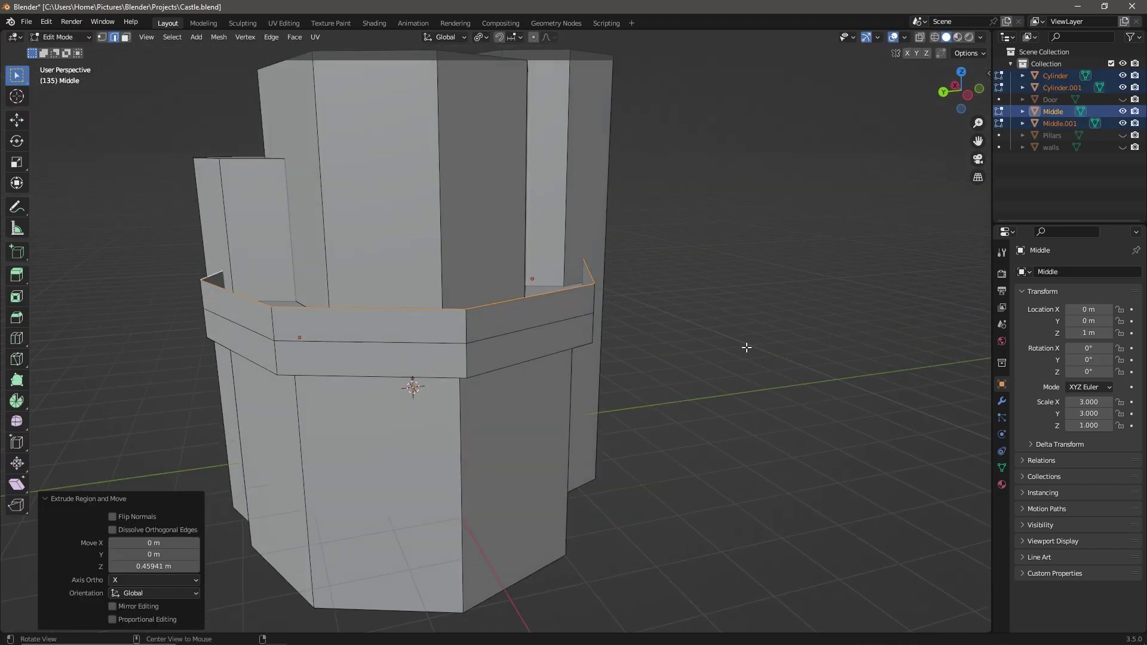
- Extrude the ledge's outer edge into a raised rim and loop-cut the band
{"action": "middle_click_drag", "start_coordinate": [747, 347], "coordinate": [627, 274]}
{"action": "key", "text": "e"}
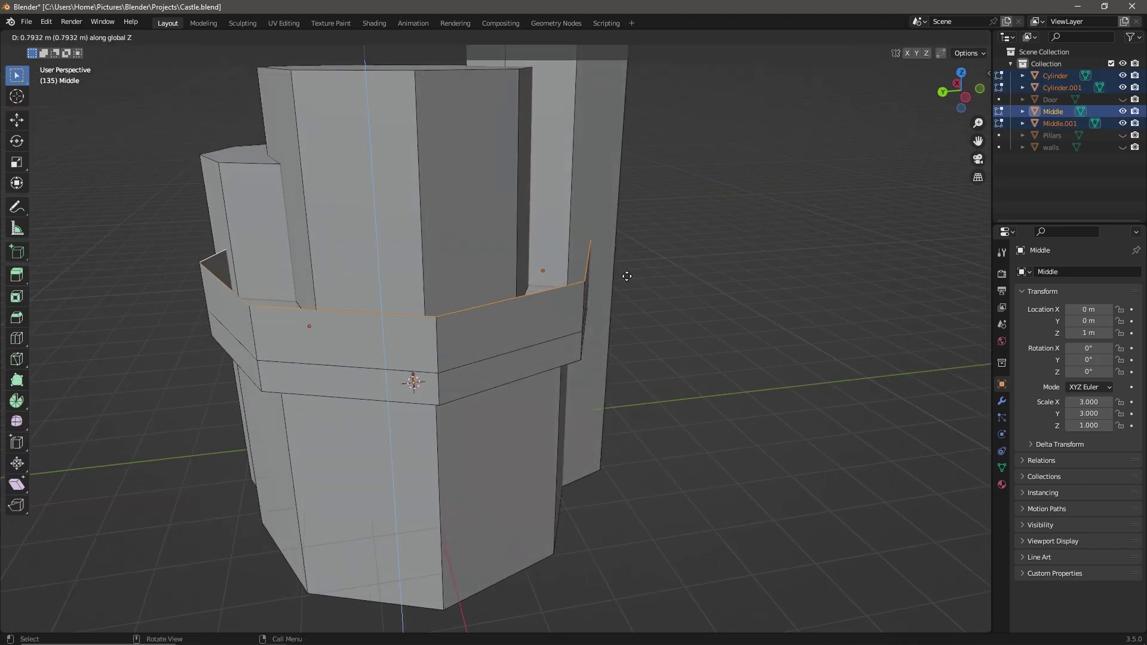
{"action": "left_click", "coordinate": [691, 320]}
{"action": "key", "text": "e"}
{"action": "left_click", "coordinate": [698, 303]}
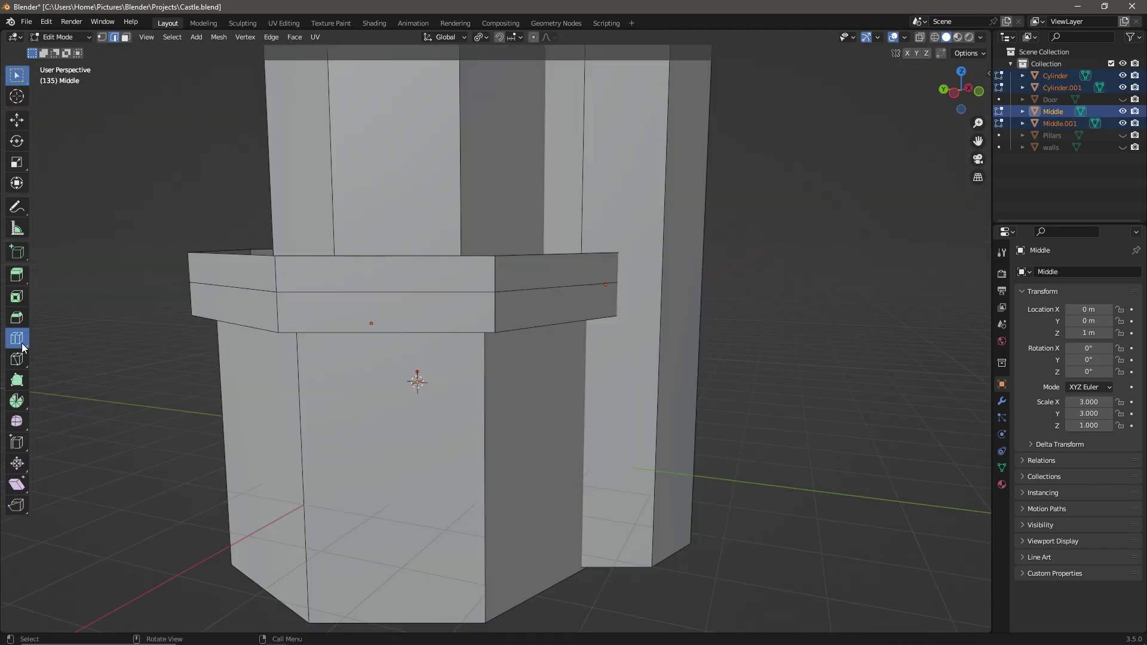
{"action": "key", "text": "ctrl+r"}
{"action": "left_click", "coordinate": [431, 326]}
{"action": "middle_click_drag", "start_coordinate": [430, 326], "coordinate": [509, 251]}
- Select the rim's top face ring and extrude it along normals to thicken the parapet
{"action": "middle_click_drag", "start_coordinate": [320, 289], "coordinate": [461, 313]}
{"action": "scroll", "coordinate": [837, 340], "scroll_direction": "down", "scroll_amount": 5}
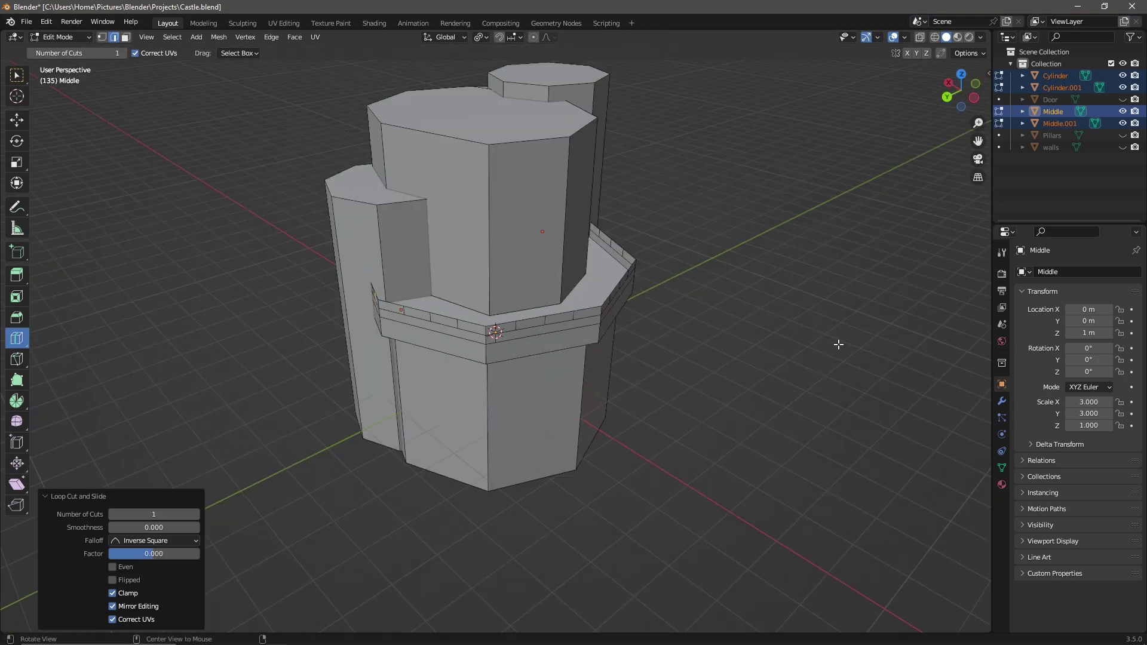
{"action": "scroll", "coordinate": [865, 331], "scroll_direction": "up", "scroll_amount": 5}
{"action": "mouse_move", "coordinate": [866, 331]}
{"action": "middle_mouse_down"}
{"action": "mouse_move", "coordinate": [632, 216]}
{"action": "mouse_move", "coordinate": [733, 213]}
{"action": "mouse_move", "coordinate": [711, 274]}
{"action": "middle_mouse_up"}
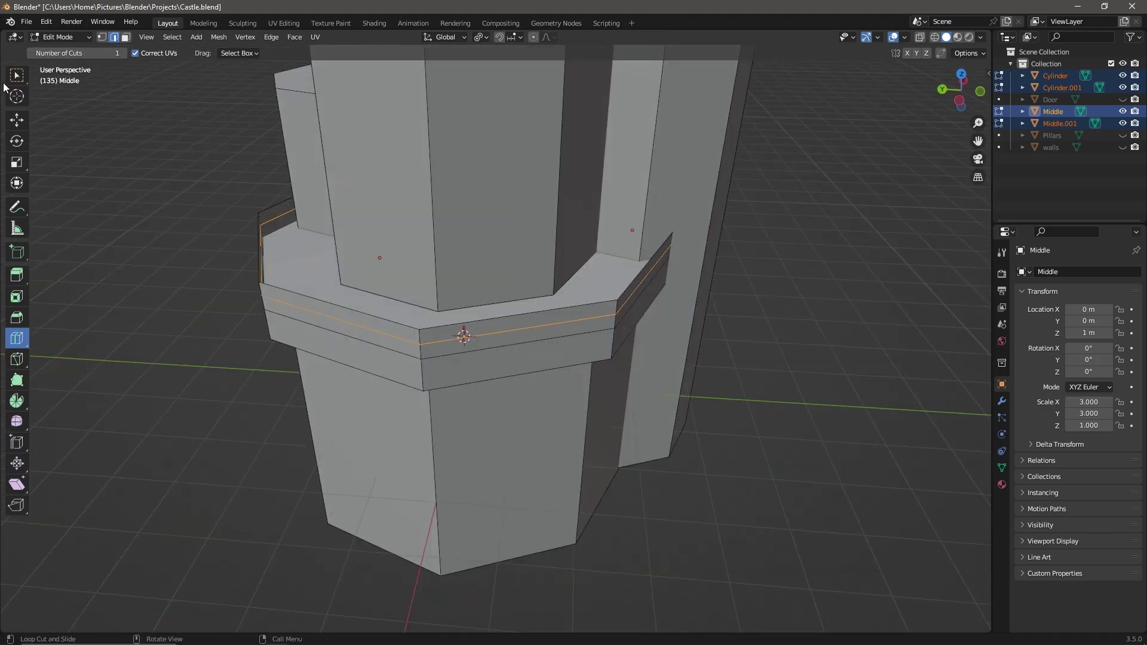
{"action": "key", "text": "3"}
{"action": "left_click", "coordinate": [711, 274]}
{"action": "key", "text": "e"}
{"action": "left_click", "coordinate": [705, 218]}
{"action": "middle_click_drag", "start_coordinate": [706, 219], "coordinate": [664, 253]}
{"action": "key", "text": "e"}
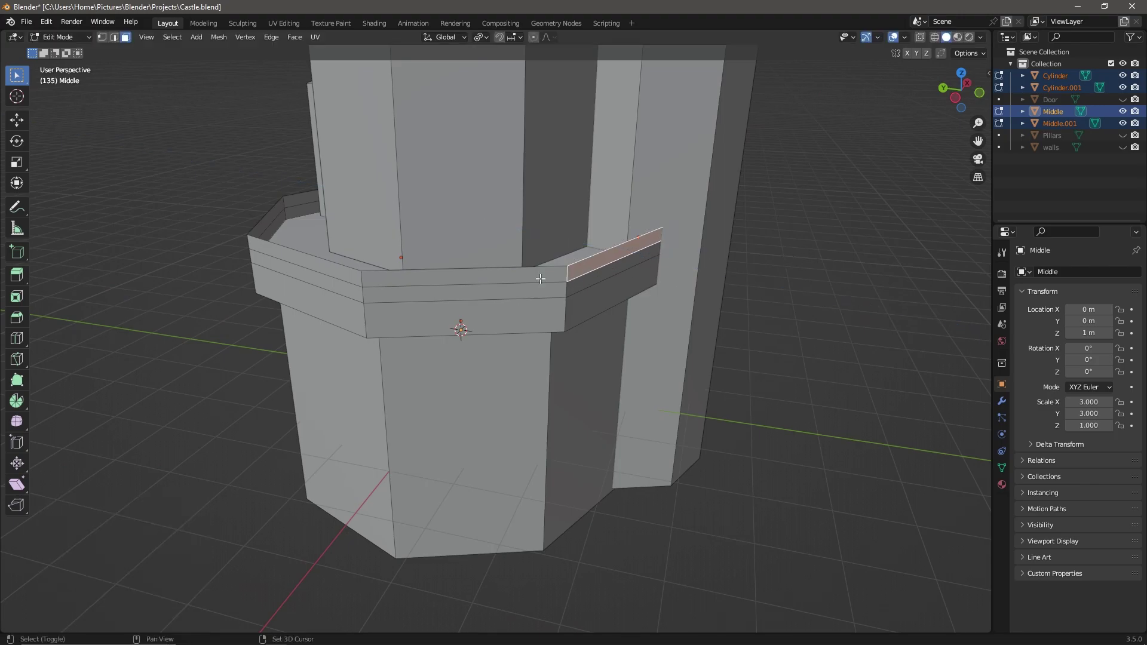
{"action": "left_click", "coordinate": [540, 278], "text": "alt"}
{"action": "middle_click_drag", "start_coordinate": [540, 279], "coordinate": [454, 281]}
{"action": "left_click", "coordinate": [219, 37]}
{"action": "key", "text": "Return"}
{"action": "scroll", "coordinate": [738, 248], "scroll_direction": "down", "scroll_amount": 2}
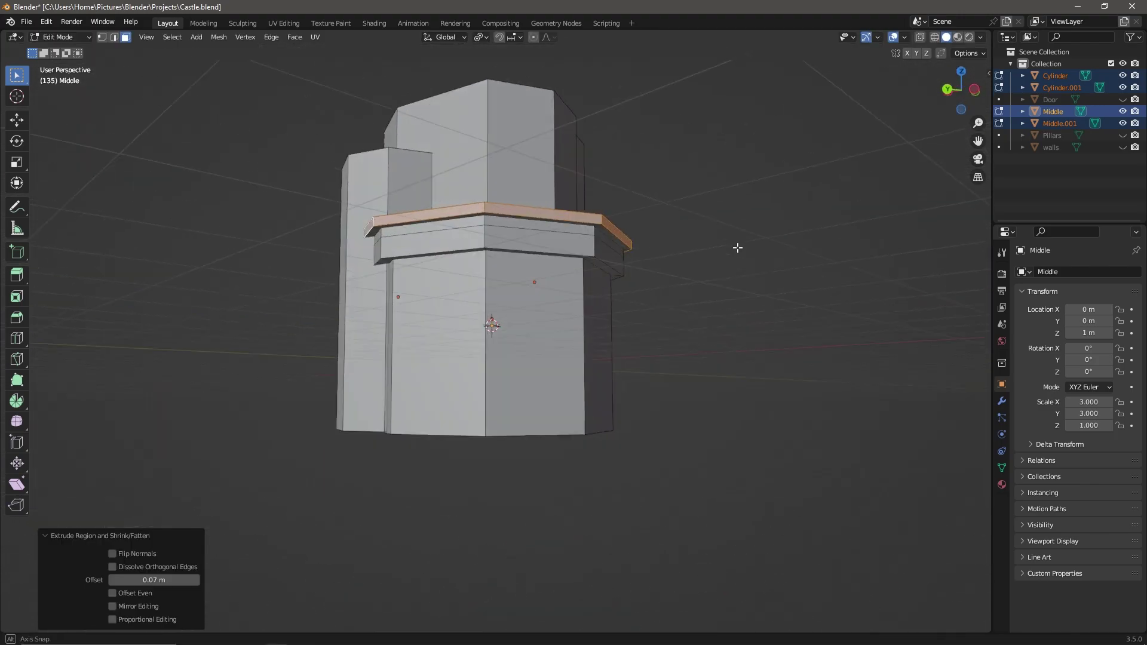
- Add vertical loop cuts across the rim to divide it into blocks
{"action": "mouse_move", "coordinate": [737, 248]}
{"action": "middle_mouse_down"}
{"action": "mouse_move", "coordinate": [737, 333]}
{"action": "mouse_move", "coordinate": [874, 326]}
{"action": "mouse_move", "coordinate": [632, 246]}
{"action": "mouse_move", "coordinate": [482, 370]}
{"action": "mouse_move", "coordinate": [793, 246]}
{"action": "middle_mouse_up"}
{"action": "scroll", "coordinate": [737, 332], "scroll_direction": "up", "scroll_amount": 4}
{"action": "scroll", "coordinate": [633, 246], "scroll_direction": "up", "scroll_amount": 3}
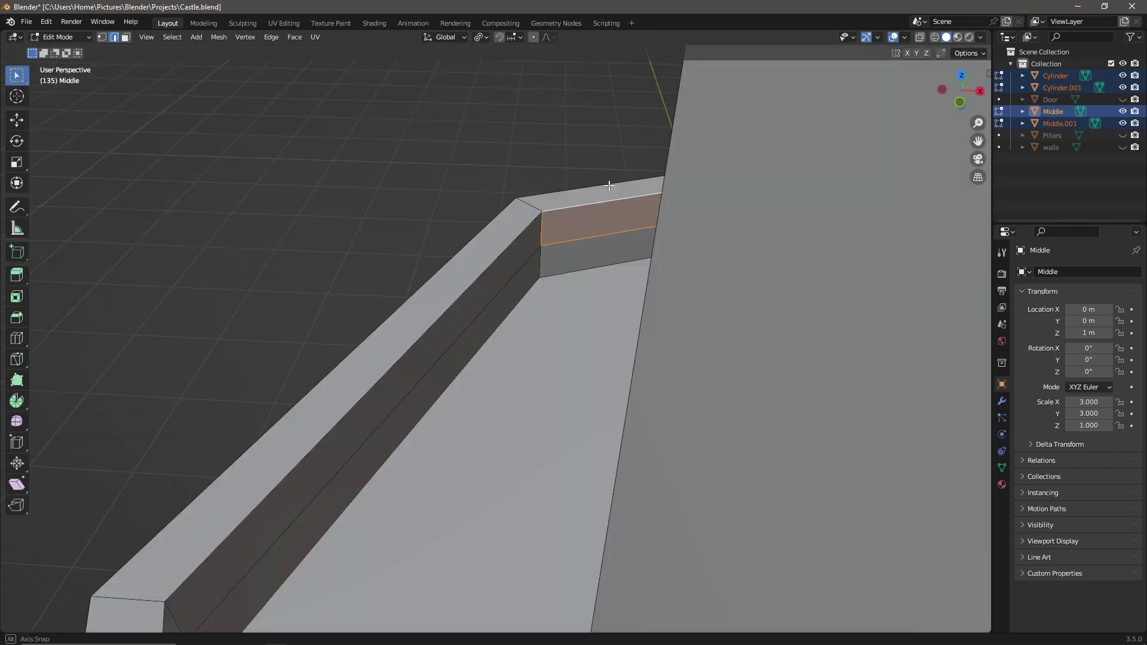
{"action": "scroll", "coordinate": [793, 246], "scroll_direction": "down", "scroll_amount": 3}
{"action": "scroll", "coordinate": [202, 235], "scroll_direction": "up", "scroll_amount": 4}
{"action": "left_click", "coordinate": [16, 338]}
{"action": "left_click_drag", "start_coordinate": [451, 300], "coordinate": [455, 300]}
{"action": "left_click", "coordinate": [455, 299]}
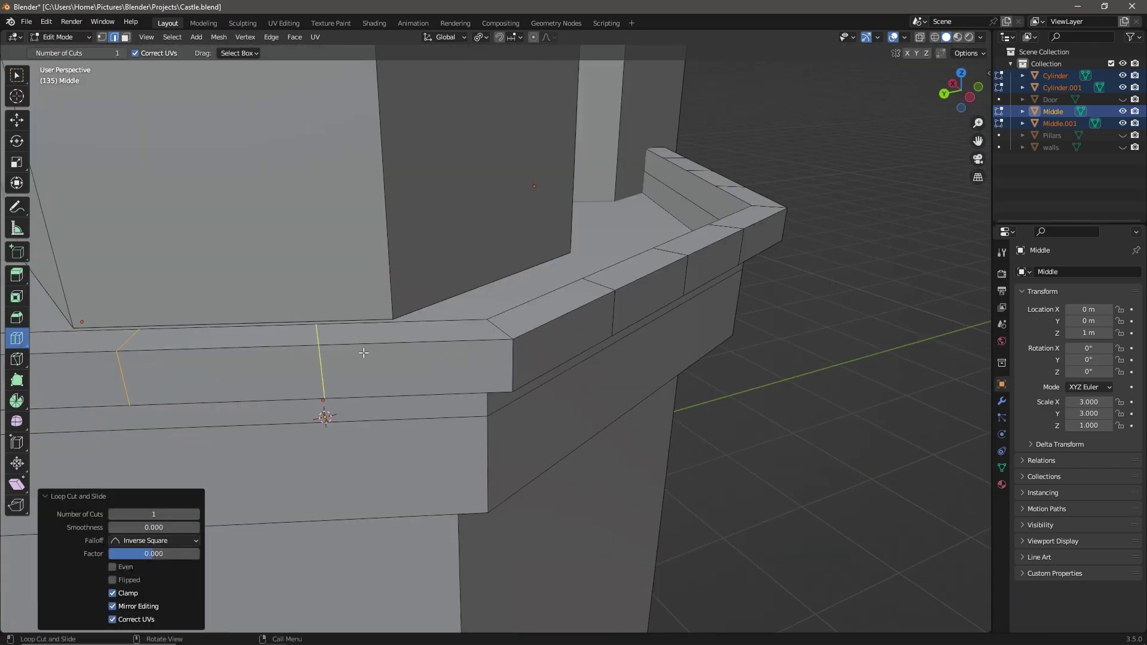
- Select alternate rim blocks to raise as merlons
{"action": "mouse_move", "coordinate": [455, 300]}
{"action": "middle_mouse_down"}
{"action": "mouse_move", "coordinate": [809, 228]}
{"action": "mouse_move", "coordinate": [530, 228]}
{"action": "middle_mouse_up"}
{"action": "scroll", "coordinate": [597, 268], "scroll_direction": "down", "scroll_amount": 2}
{"action": "scroll", "coordinate": [530, 228], "scroll_direction": "up", "scroll_amount": 2}
{"action": "key", "text": "w"}
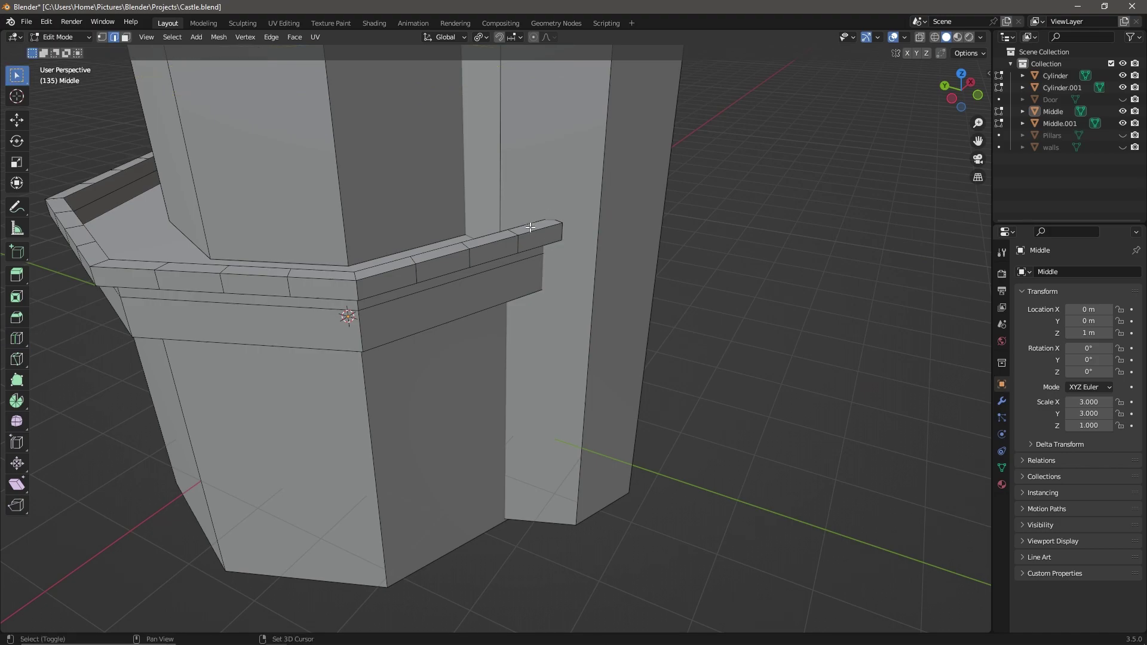
{"action": "left_click", "coordinate": [323, 264], "text": "ctrl"}
{"action": "mouse_move", "coordinate": [323, 265]}
{"action": "middle_mouse_down"}
{"action": "mouse_move", "coordinate": [521, 283]}
{"action": "mouse_move", "coordinate": [348, 159]}
{"action": "middle_mouse_up"}
- Extrude the keep's alternating parapet blocks upward into taller merlons
{"action": "key", "text": "s"}
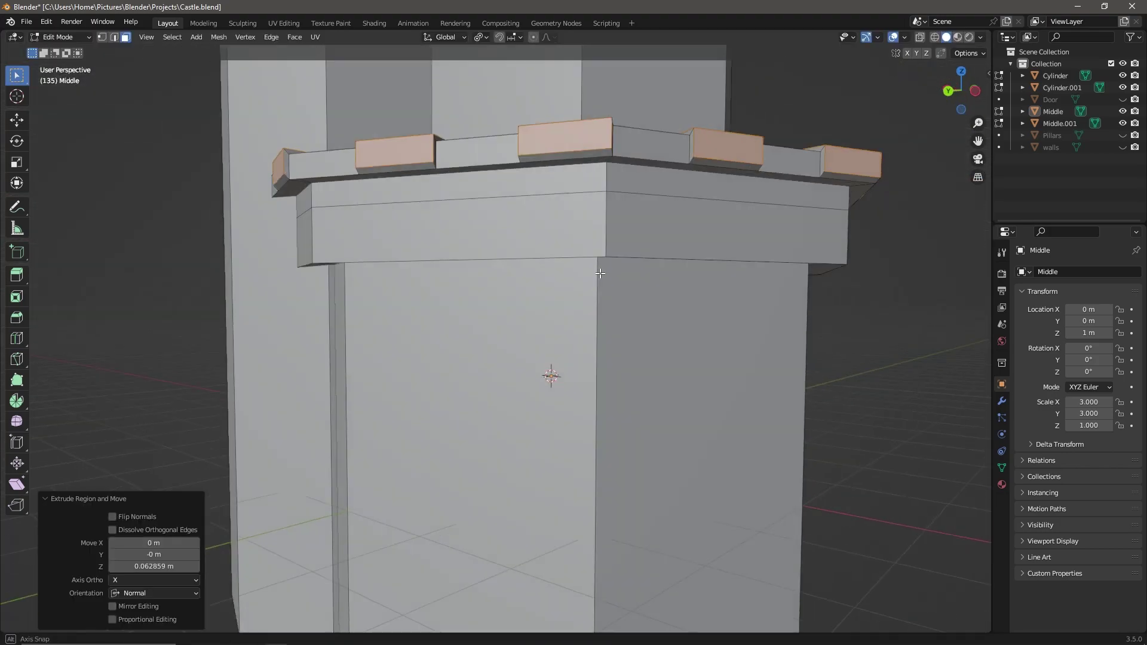
{"action": "scroll", "coordinate": [816, 281], "scroll_direction": "up", "scroll_amount": 3}
{"action": "key", "text": "e"}
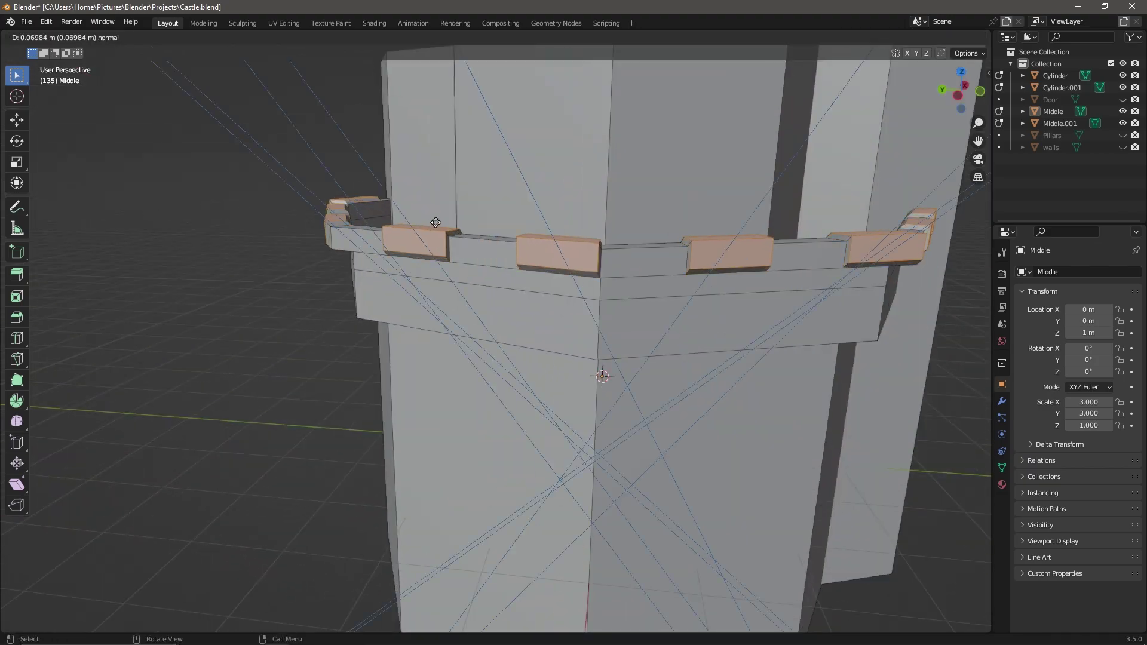
{"action": "left_click", "coordinate": [438, 224]}
{"action": "middle_click_drag", "start_coordinate": [439, 224], "coordinate": [340, 299]}
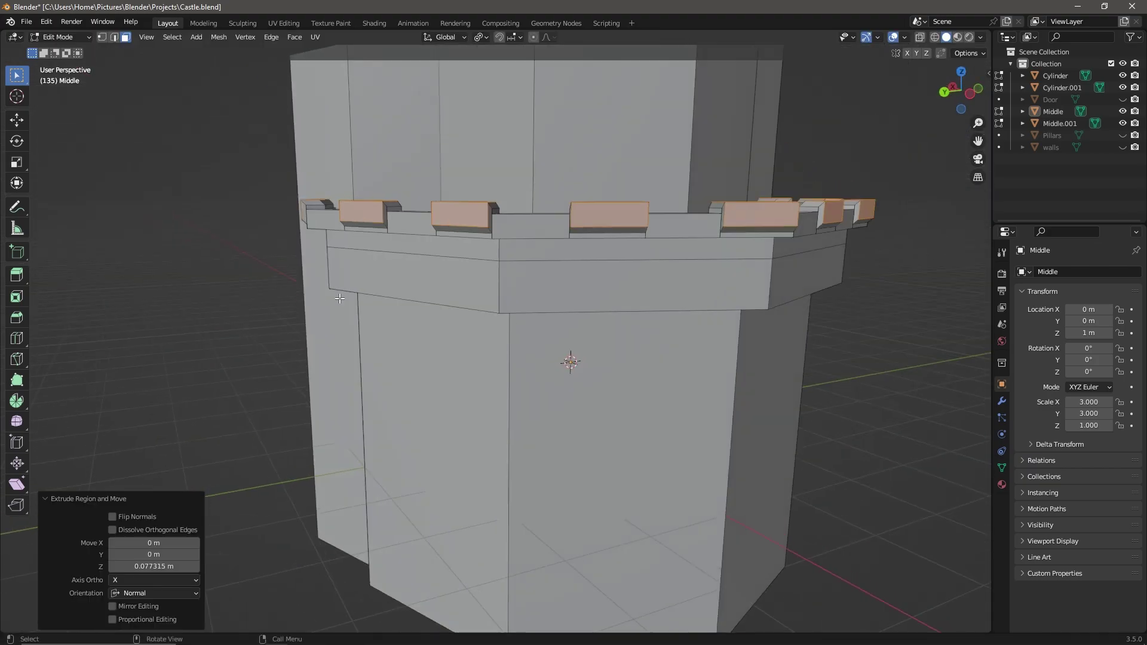
{"action": "left_click", "coordinate": [580, 274]}
{"action": "middle_click_drag", "start_coordinate": [580, 273], "coordinate": [644, 274]}
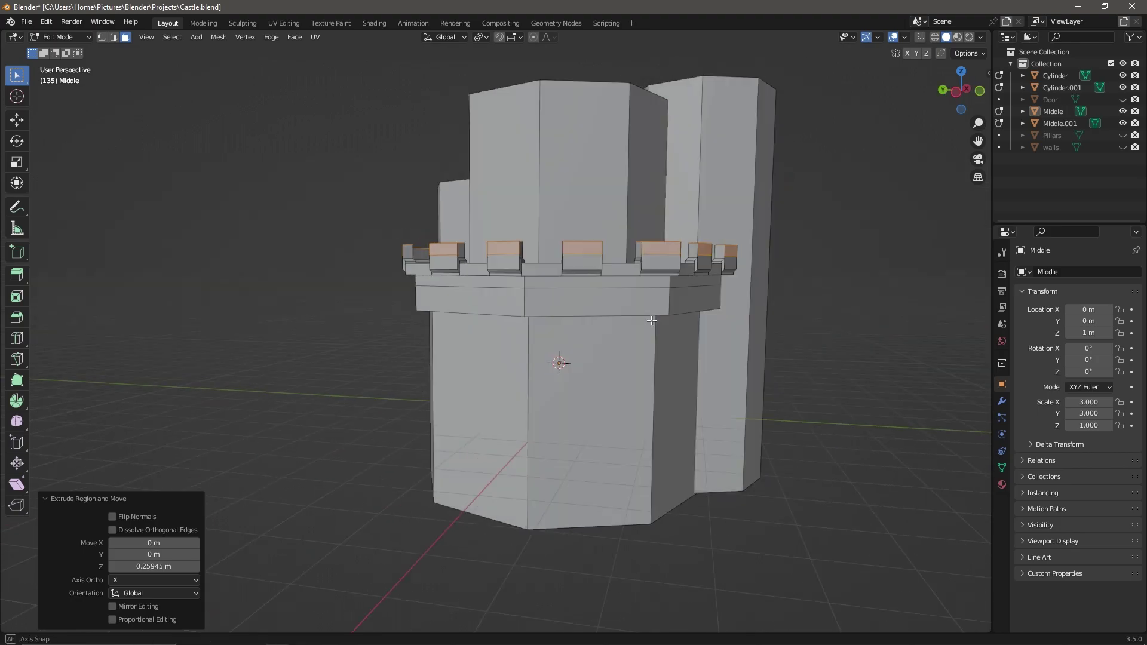
- Add an edge loop below the keep's parapet and select the side turret's bottom edges
{"action": "scroll", "coordinate": [644, 274], "scroll_direction": "up", "scroll_amount": 5}
{"action": "left_click", "coordinate": [17, 337]}
{"action": "left_click", "coordinate": [508, 292]}
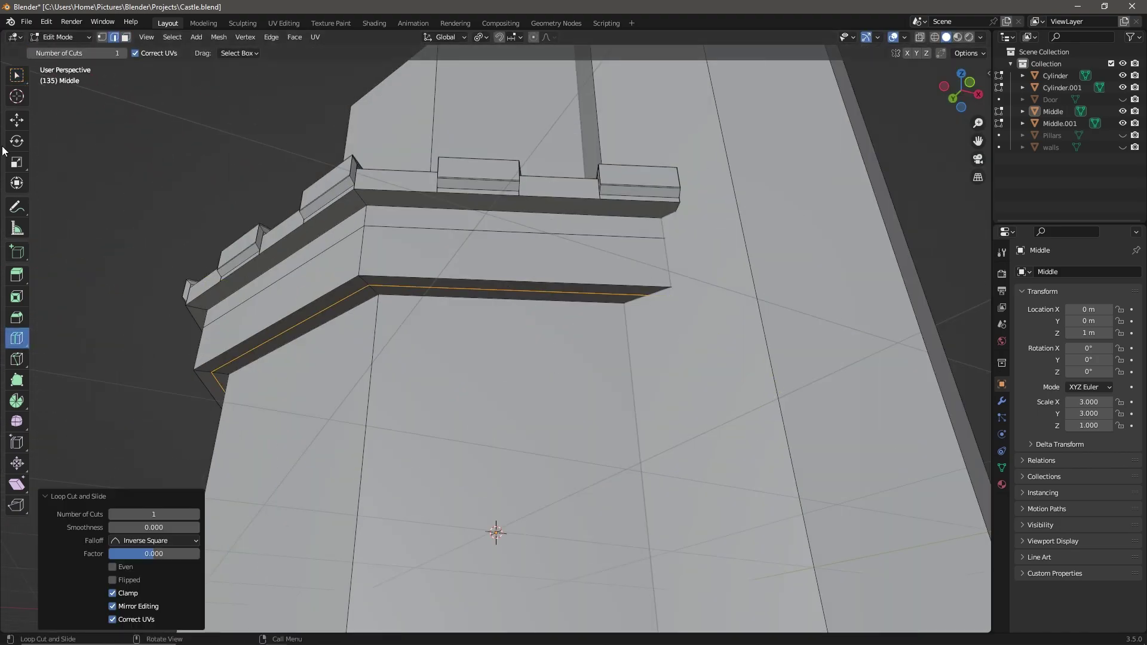
{"action": "middle_click_drag", "start_coordinate": [470, 283], "coordinate": [410, 289]}
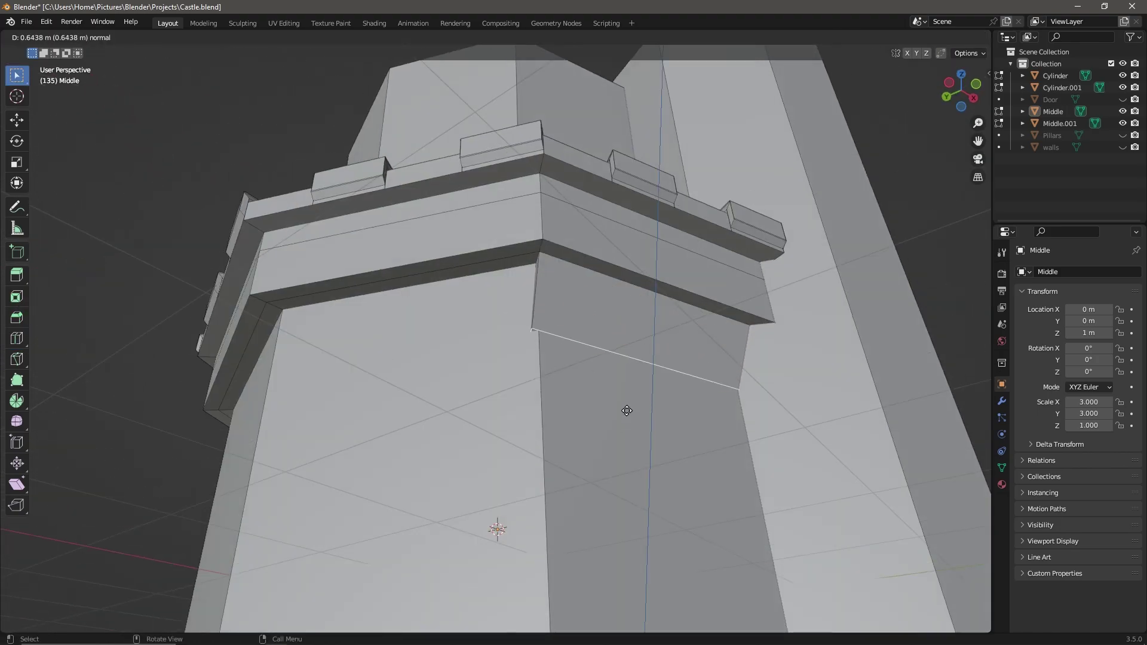
{"action": "scroll", "coordinate": [410, 289], "scroll_direction": "down", "scroll_amount": 6}
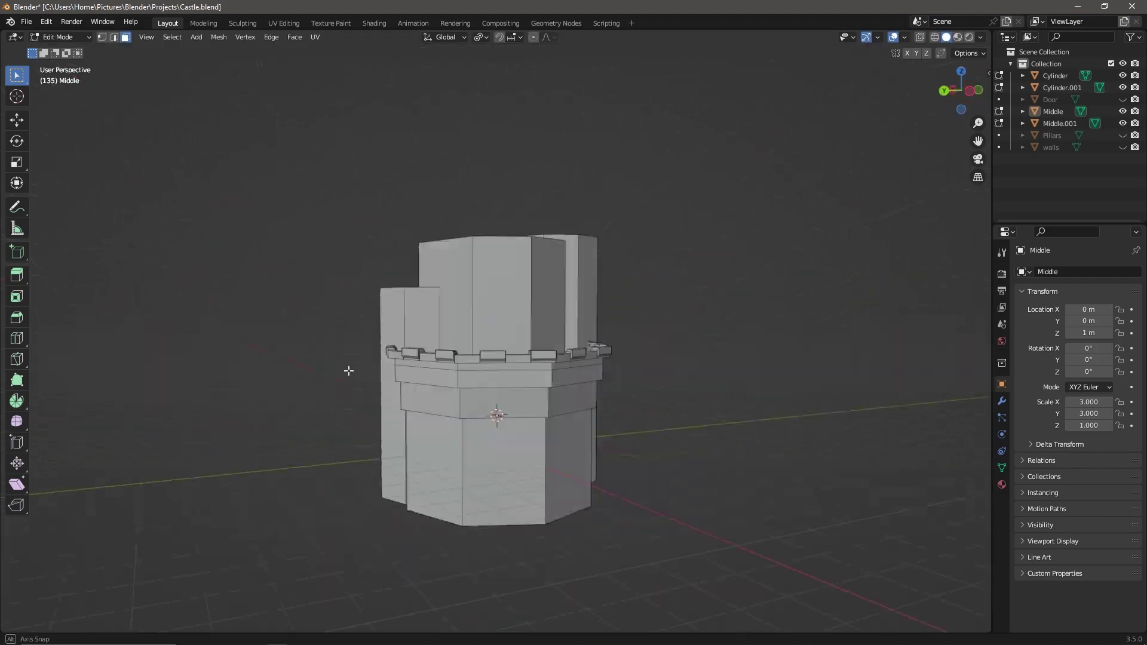
{"action": "middle_click_drag", "start_coordinate": [349, 371], "coordinate": [492, 357]}
{"action": "scroll", "coordinate": [493, 357], "scroll_direction": "up", "scroll_amount": 4}
{"action": "left_click", "coordinate": [492, 357], "text": "shift"}
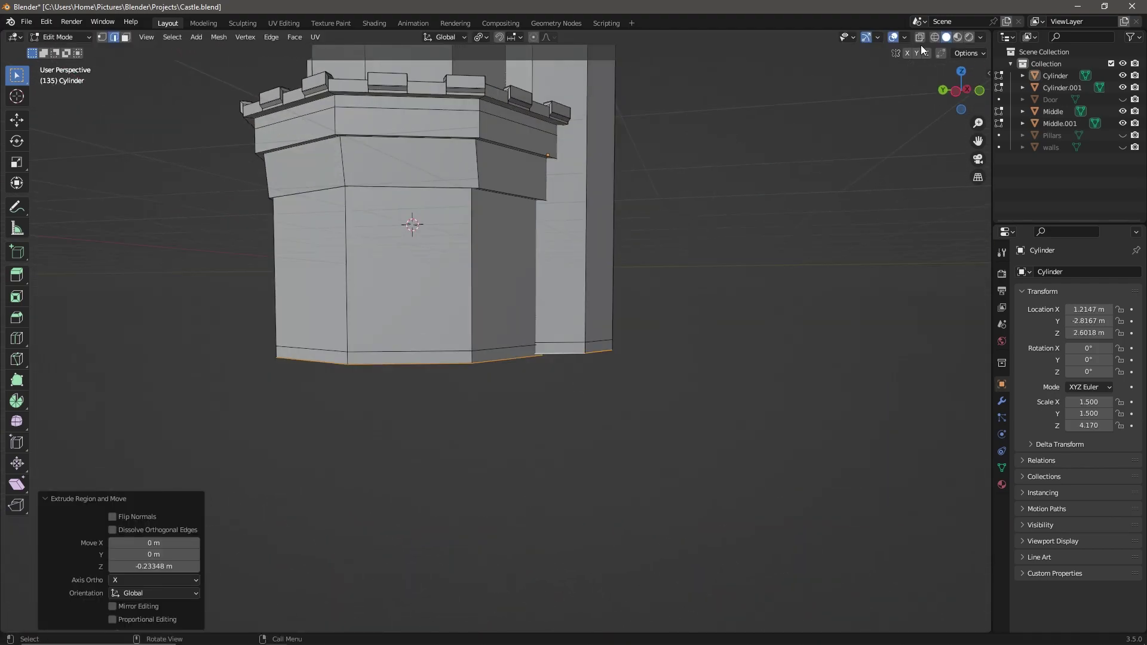
- Extrude the side turret's bottom faces along normals by 0.253 m into a wider stepped plinth
{"action": "key", "text": "3"}
{"action": "middle_click_drag", "start_coordinate": [197, 328], "coordinate": [646, 337]}
{"action": "right_click", "coordinate": [633, 367]}
{"action": "scroll", "coordinate": [633, 367], "scroll_direction": "down", "scroll_amount": 3}
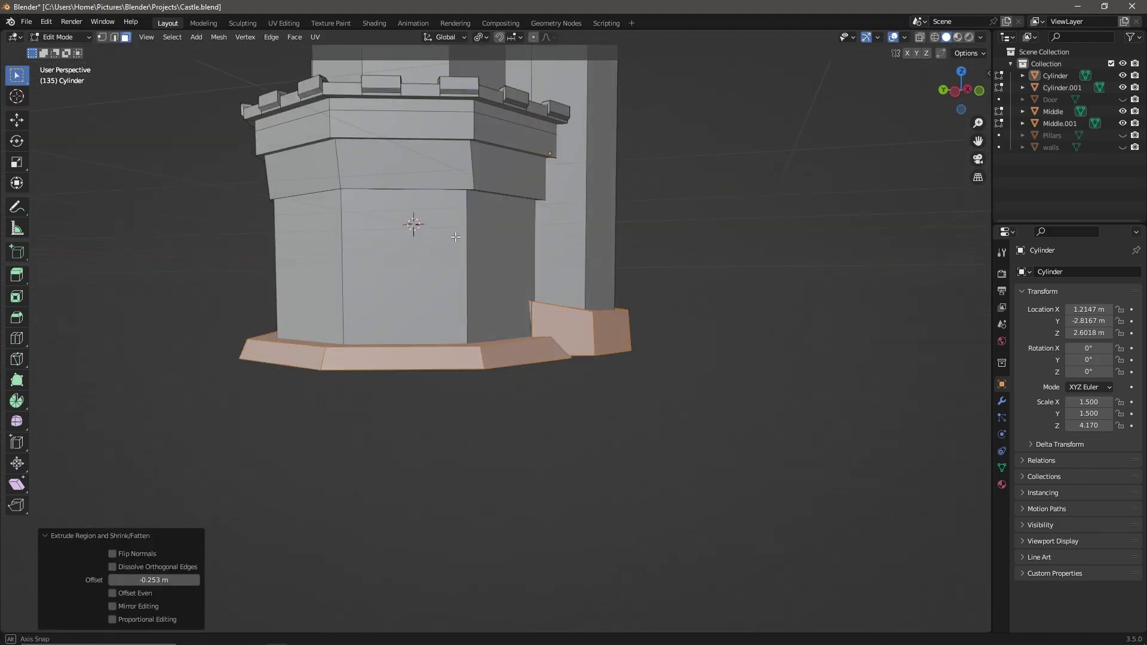
{"action": "key", "text": "1"}
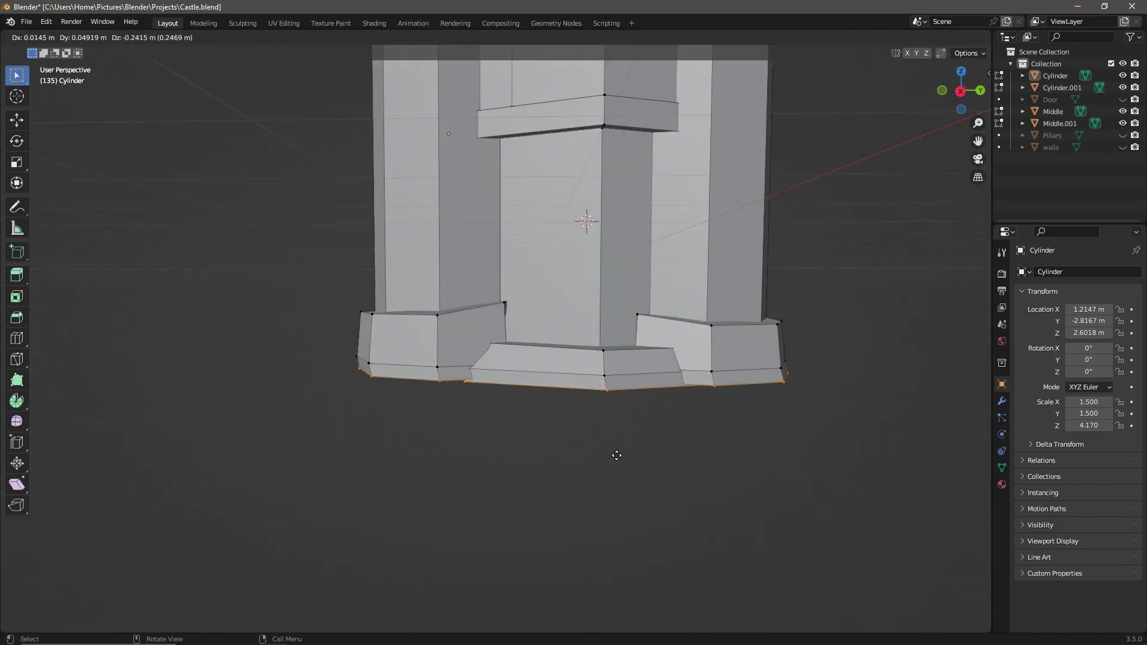
{"action": "middle_click_drag", "start_coordinate": [780, 261], "coordinate": [484, 353]}
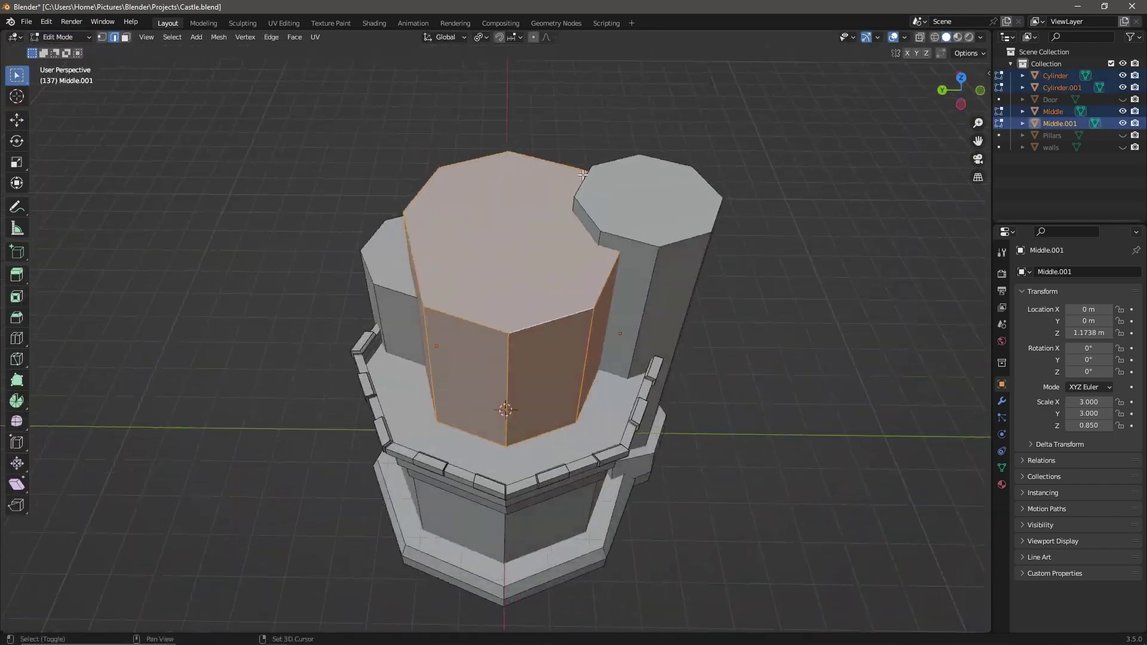
- Extrude and scale out the keep's upper-tier top into a thick overhanging rim cap
{"action": "left_click", "coordinate": [547, 181]}
{"action": "middle_click_drag", "start_coordinate": [546, 181], "coordinate": [703, 276]}
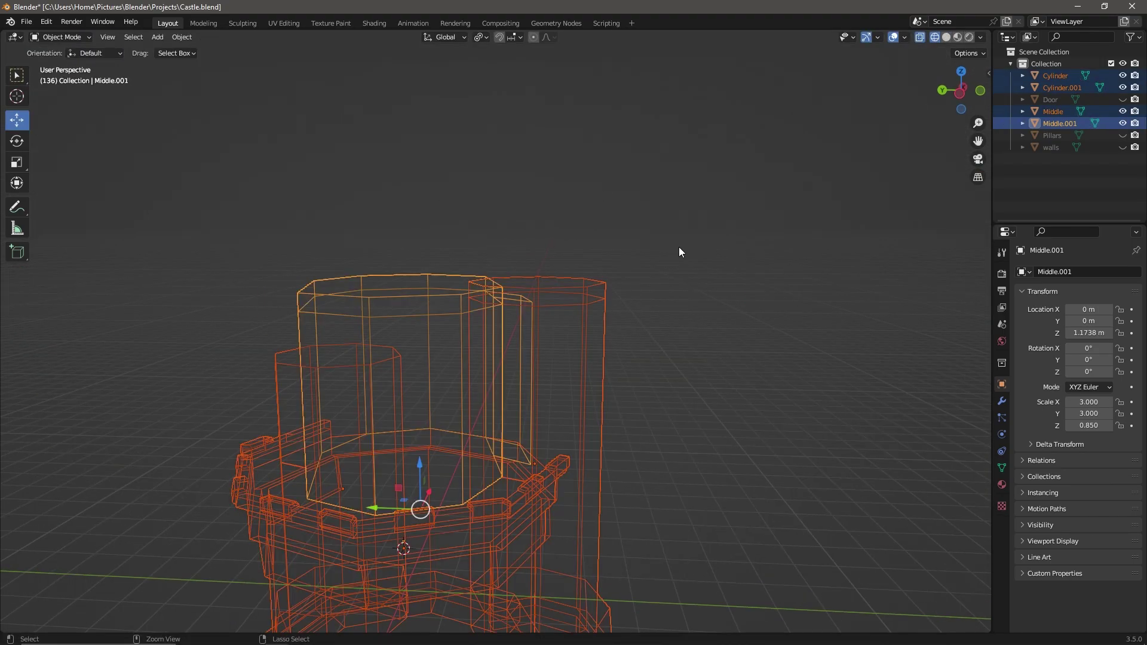
{"action": "left_click", "coordinate": [447, 172]}
{"action": "middle_click_drag", "start_coordinate": [447, 172], "coordinate": [500, 157]}
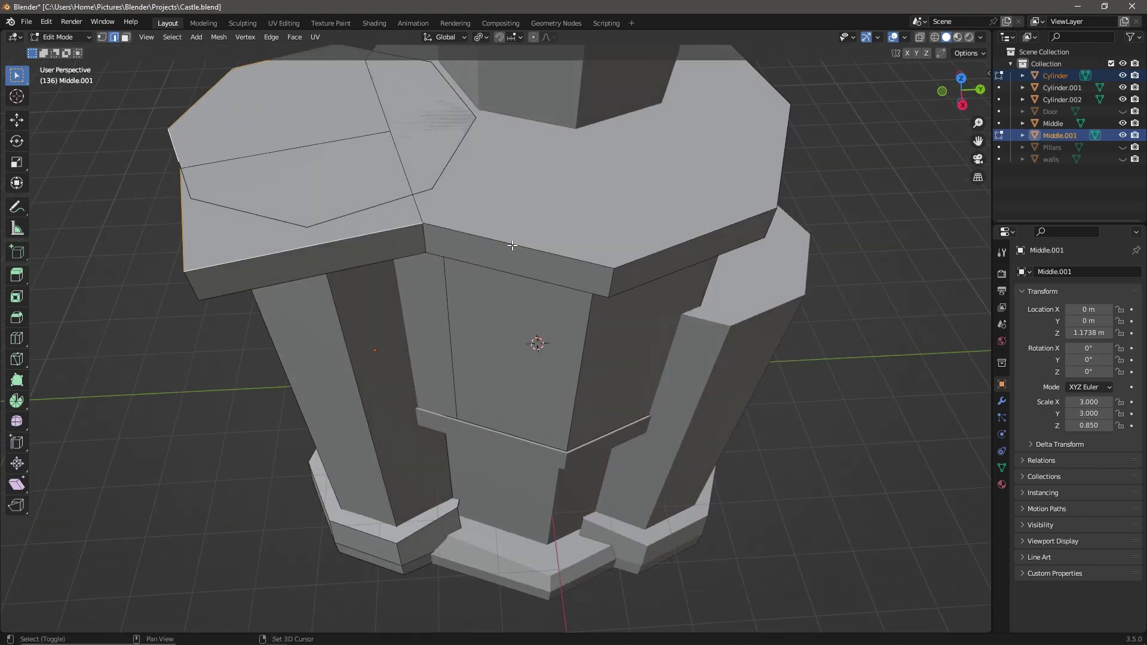
- Give the slim side turret a stepped, overhanging cap level with the keep's upper ledge
{"action": "scroll", "coordinate": [670, 290], "scroll_direction": "down", "scroll_amount": 3}
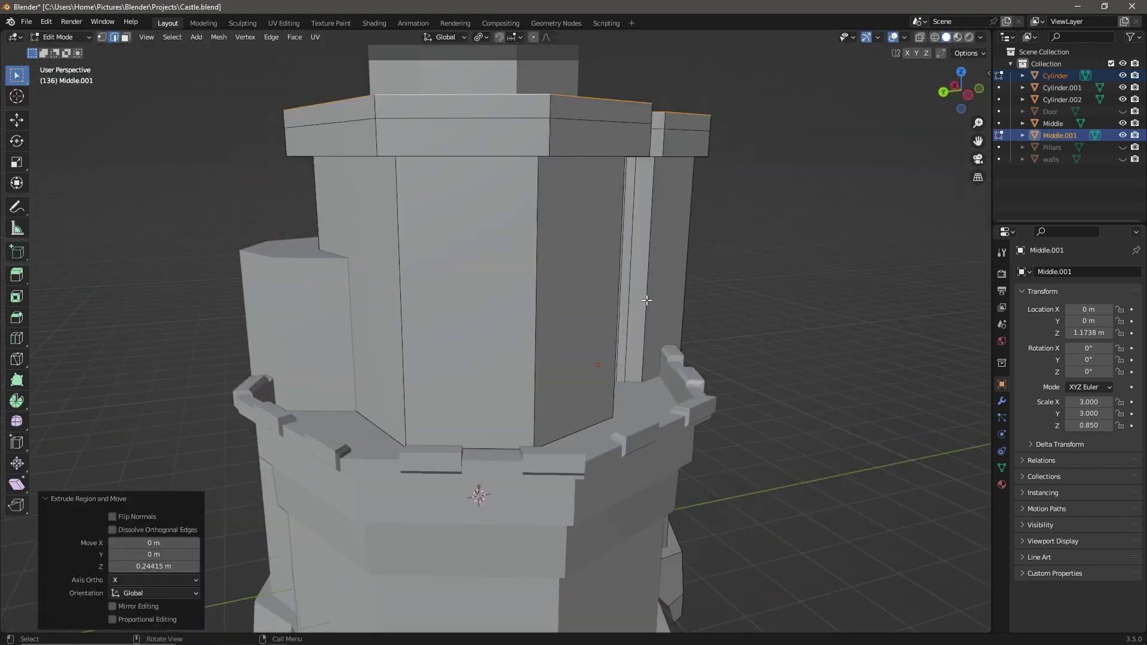
{"action": "middle_click_drag", "start_coordinate": [670, 290], "coordinate": [822, 305]}
{"action": "scroll", "coordinate": [842, 225], "scroll_direction": "up", "scroll_amount": 5}
{"action": "left_click", "coordinate": [538, 258]}
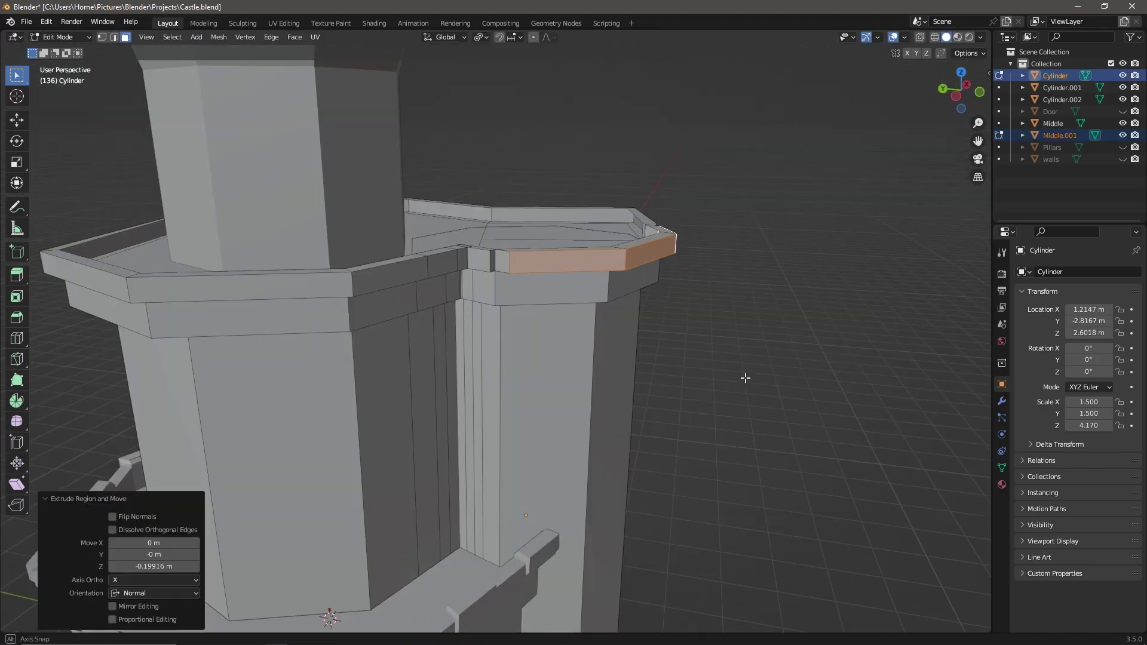
{"action": "middle_click_drag", "start_coordinate": [745, 378], "coordinate": [458, 370]}
{"action": "key", "text": "2"}
{"action": "left_click", "coordinate": [458, 370]}
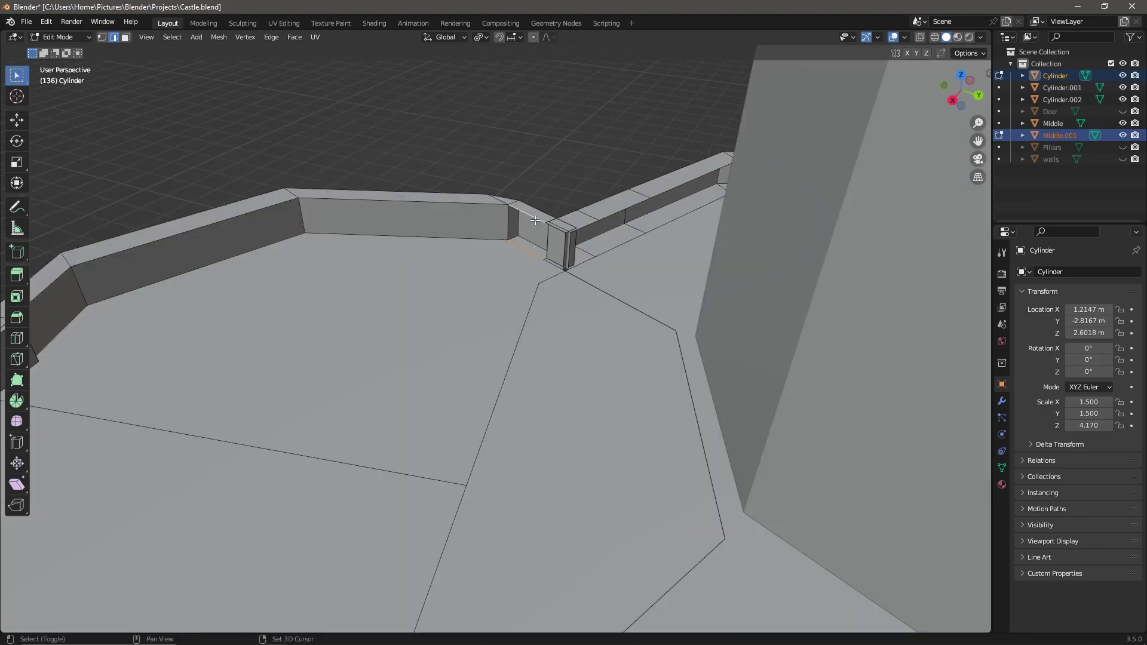
{"action": "middle_click_drag", "start_coordinate": [578, 150], "coordinate": [263, 278]}
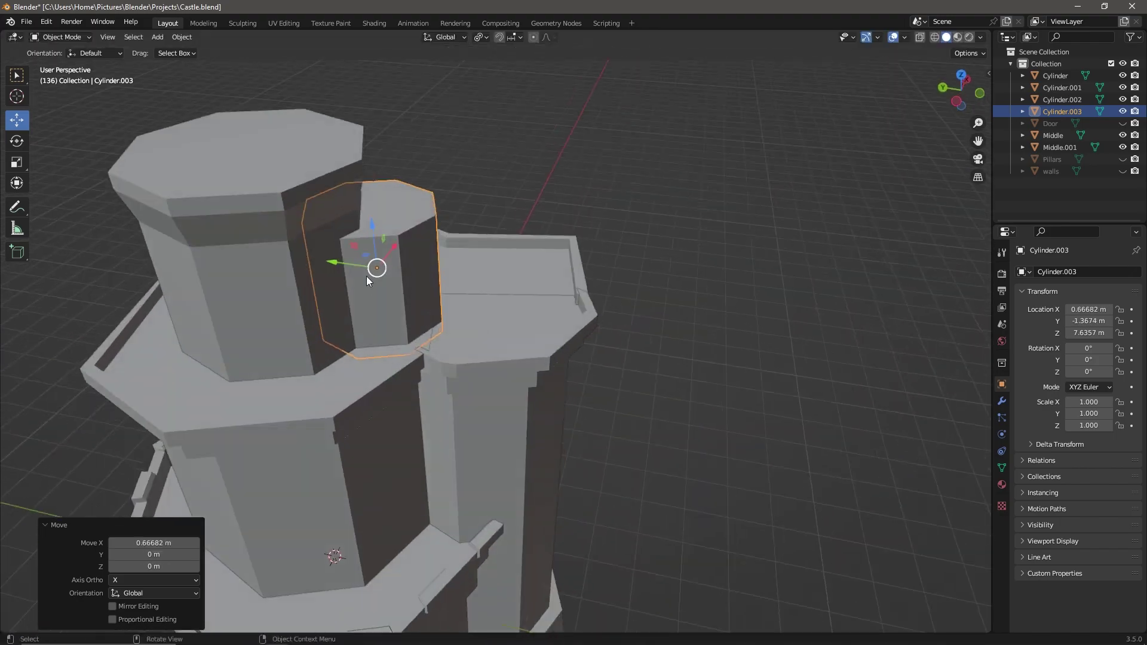
- Extrude alternating rim faces on the keep's upper tier upward into merlons and adjust their position
{"action": "middle_click_drag", "start_coordinate": [367, 276], "coordinate": [515, 214]}
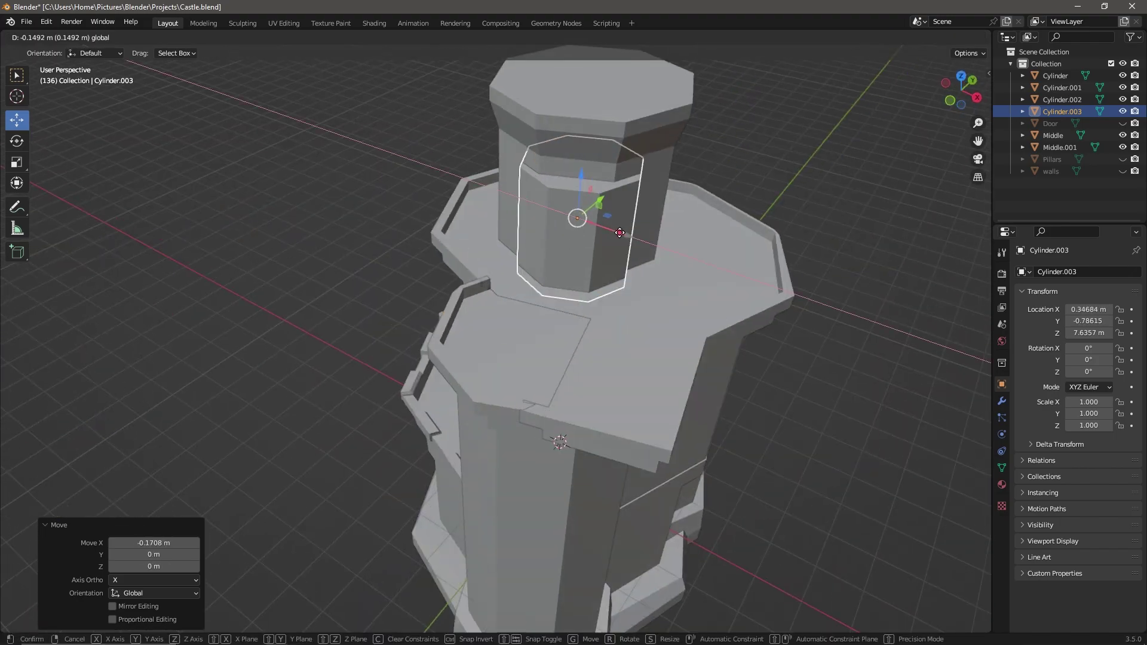
{"action": "key", "text": "g"}
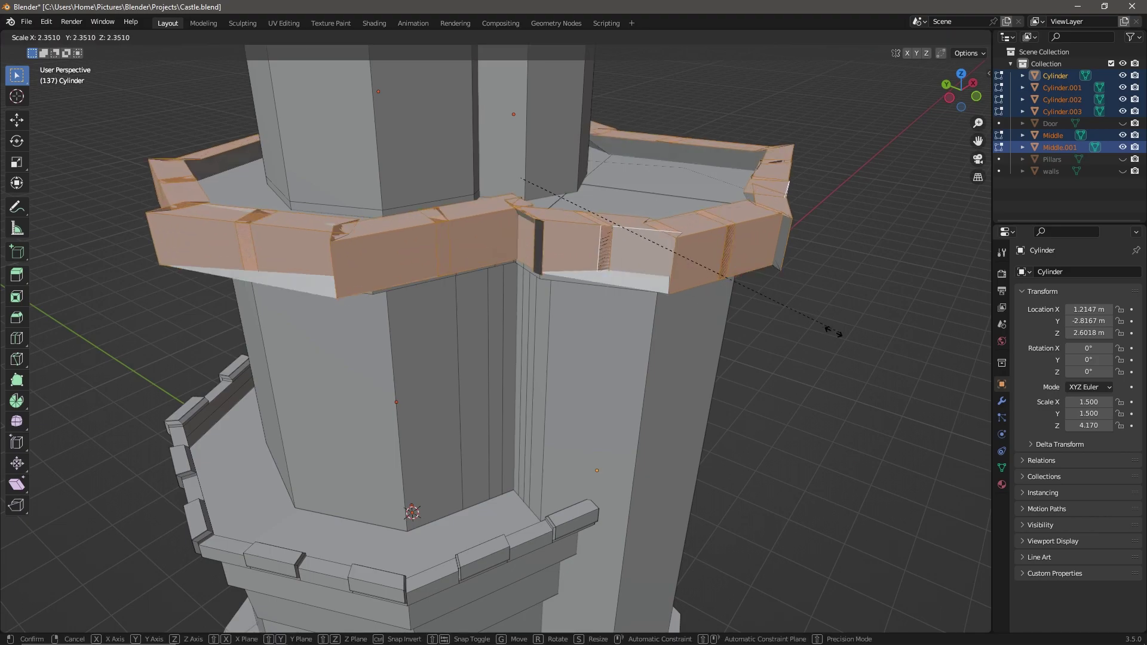
{"action": "left_click", "coordinate": [335, 118]}
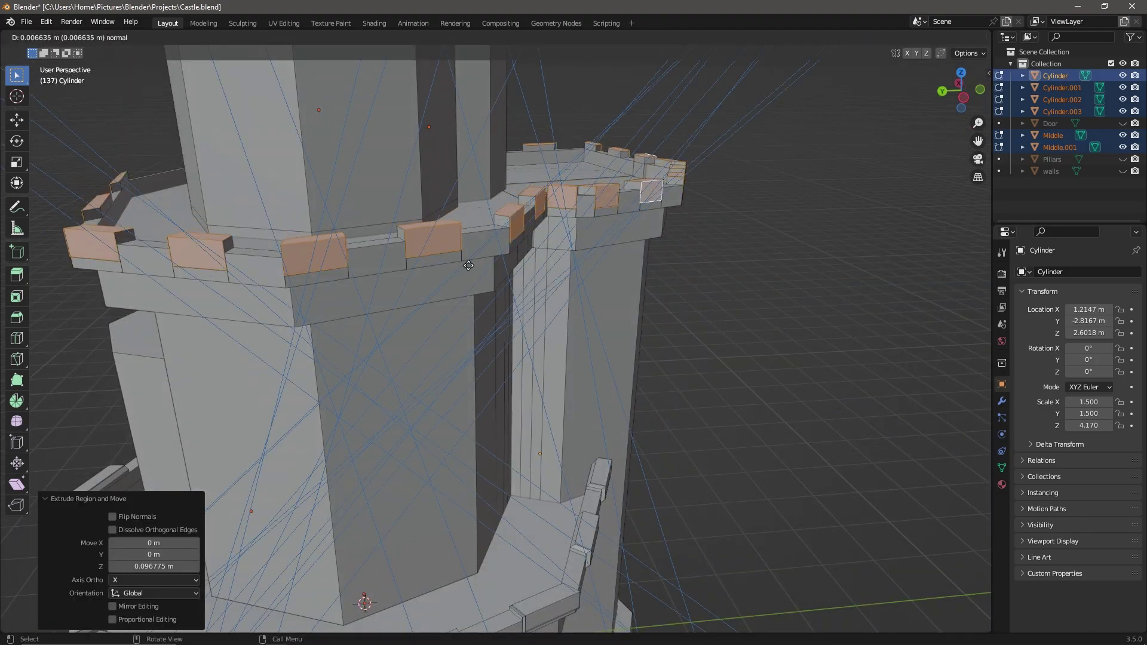
{"action": "left_click", "coordinate": [469, 265]}
{"action": "mouse_move", "coordinate": [468, 265]}
{"action": "middle_mouse_down"}
{"action": "mouse_move", "coordinate": [821, 232]}
{"action": "mouse_move", "coordinate": [690, 350]}
{"action": "middle_mouse_up"}
{"action": "key", "text": "g"}
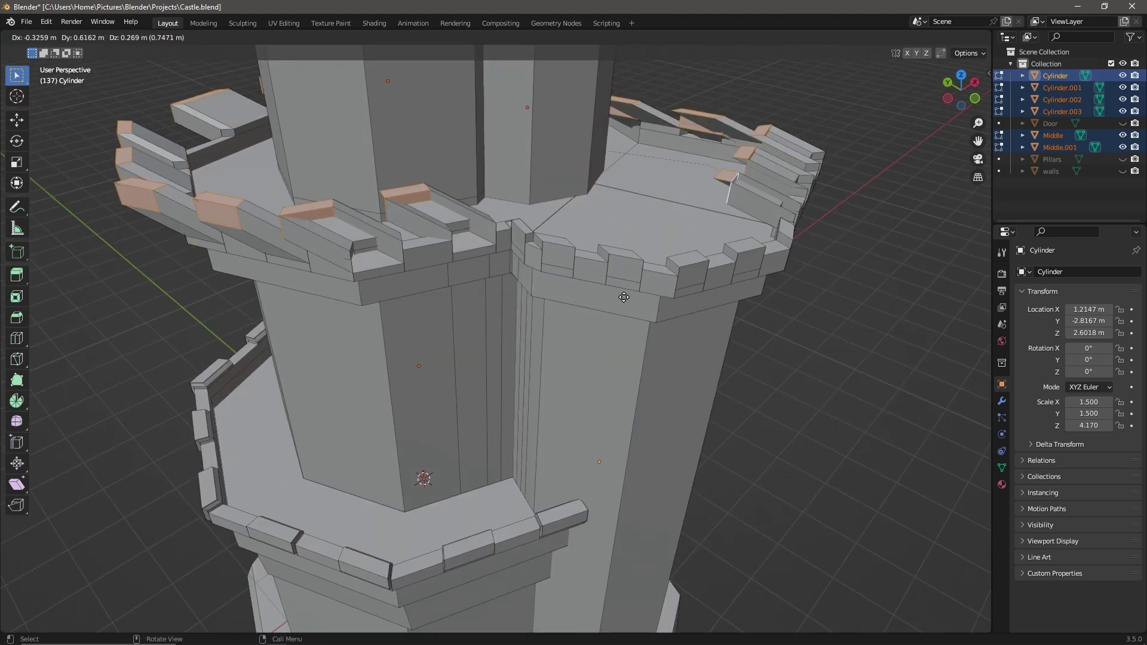
{"action": "middle_click_drag", "start_coordinate": [488, 235], "coordinate": [547, 231]}
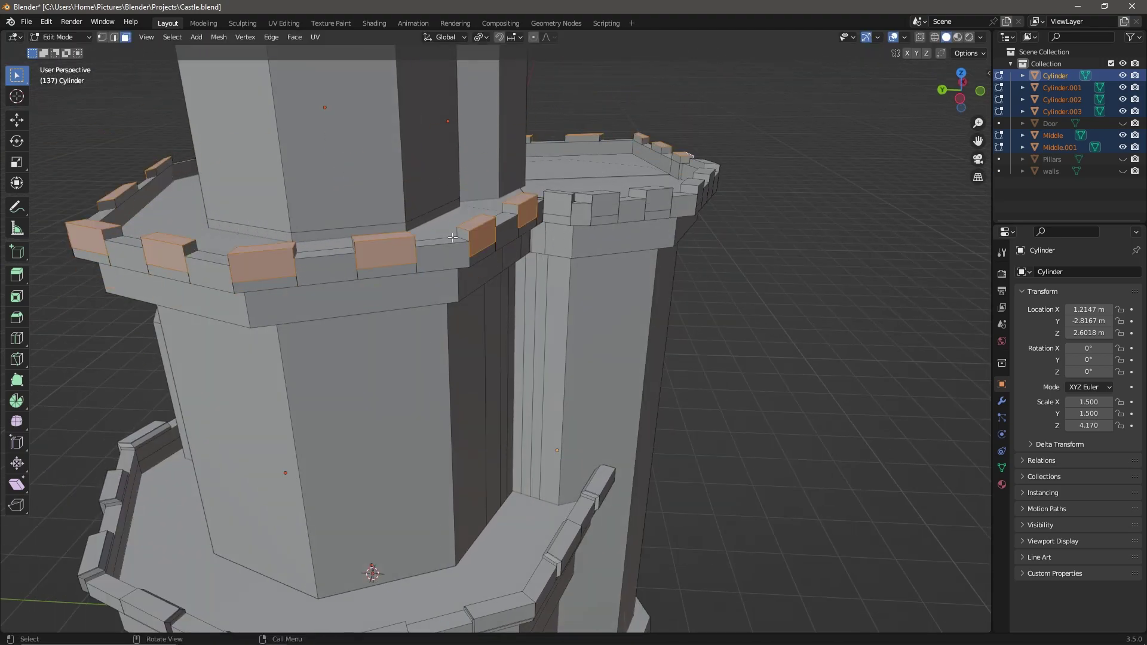
{"action": "middle_click_drag", "start_coordinate": [490, 299], "coordinate": [780, 317]}
{"action": "scroll", "coordinate": [781, 317], "scroll_direction": "down", "scroll_amount": 4}
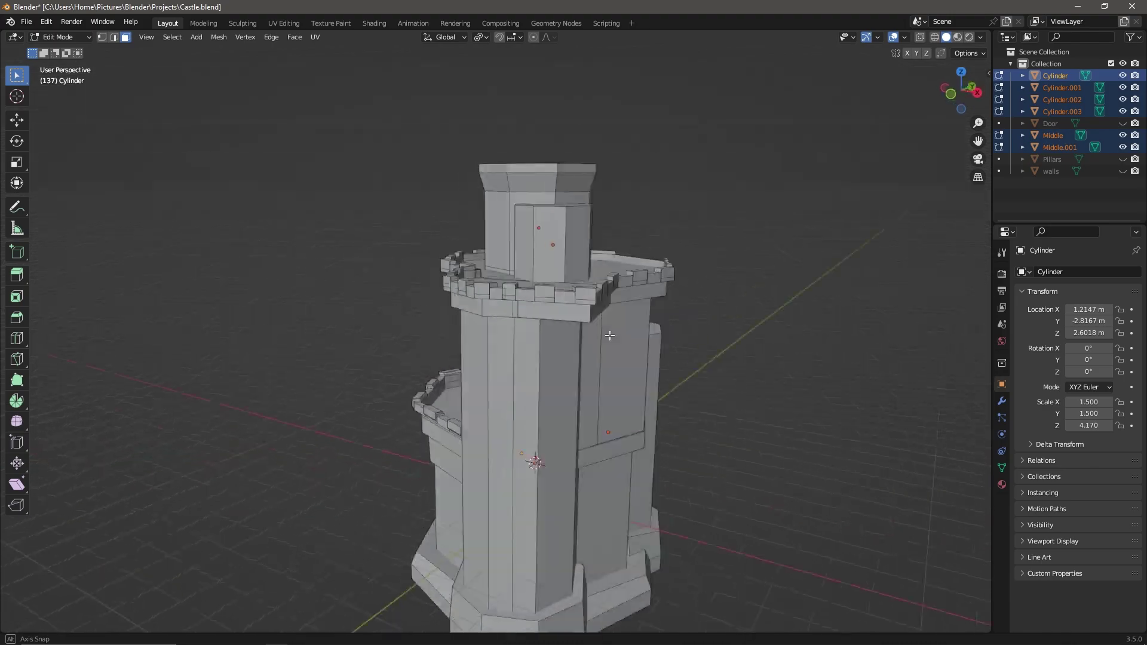
{"action": "scroll", "coordinate": [802, 287], "scroll_direction": "up", "scroll_amount": 4}
- Loop cut the side turret's midsection and push the face ring outward into a balcony ledge
{"action": "key", "text": "shift+space"}
{"action": "key", "text": "c"}
{"action": "left_click", "coordinate": [278, 380]}
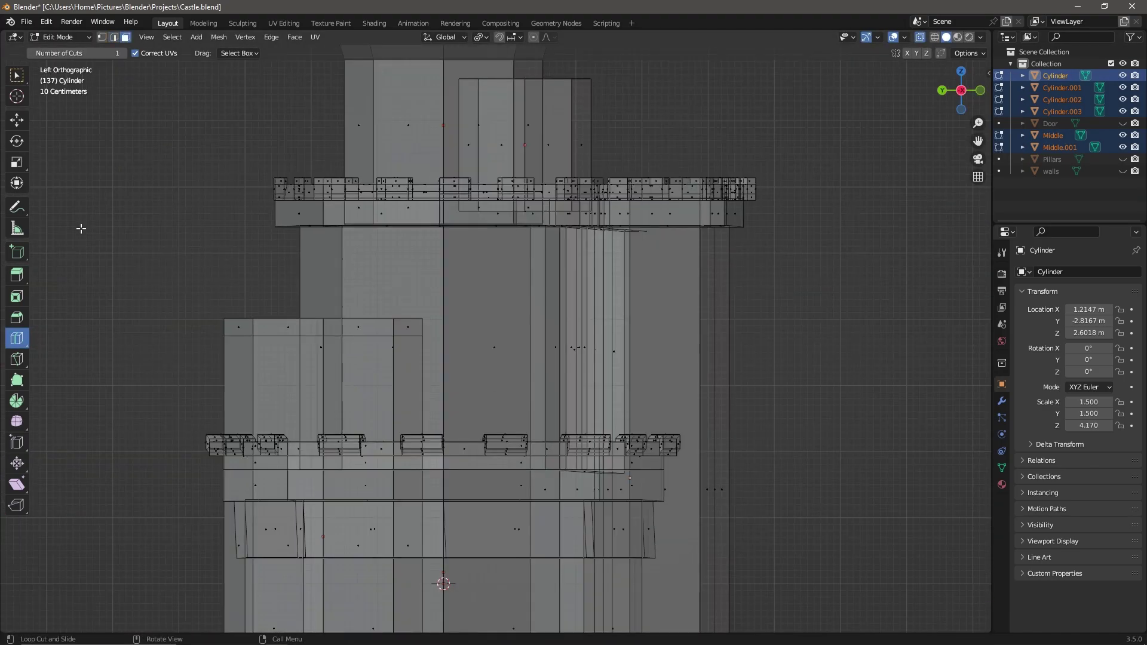
{"action": "left_click", "coordinate": [920, 37]}
{"action": "key", "text": "g"}
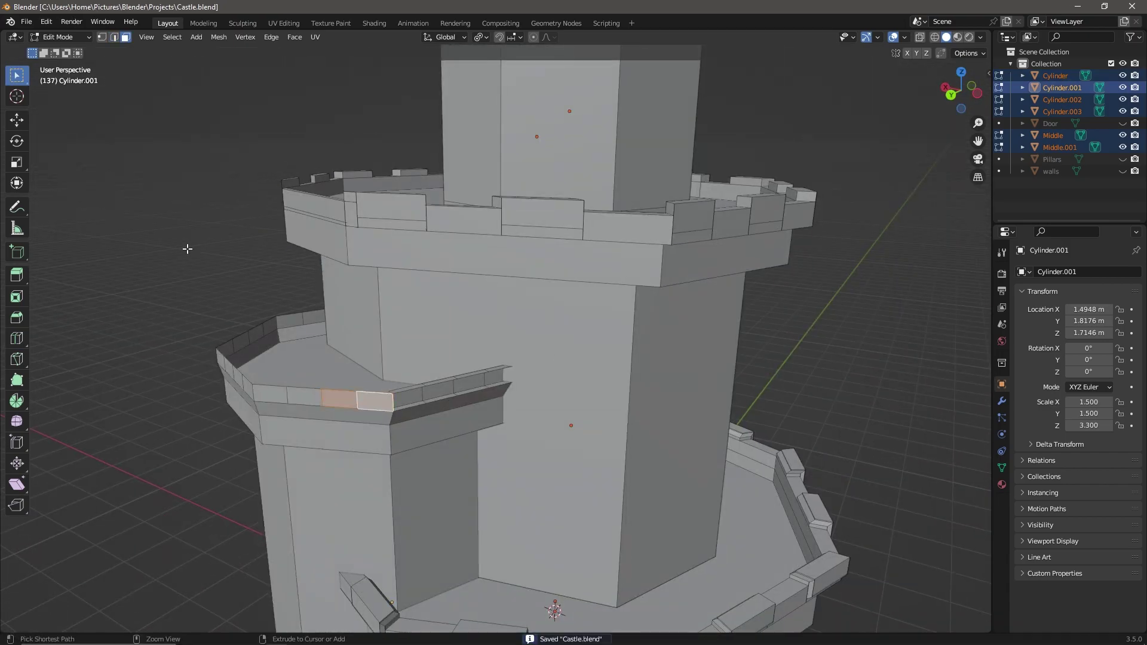
{"action": "middle_click_drag", "start_coordinate": [187, 249], "coordinate": [273, 320]}
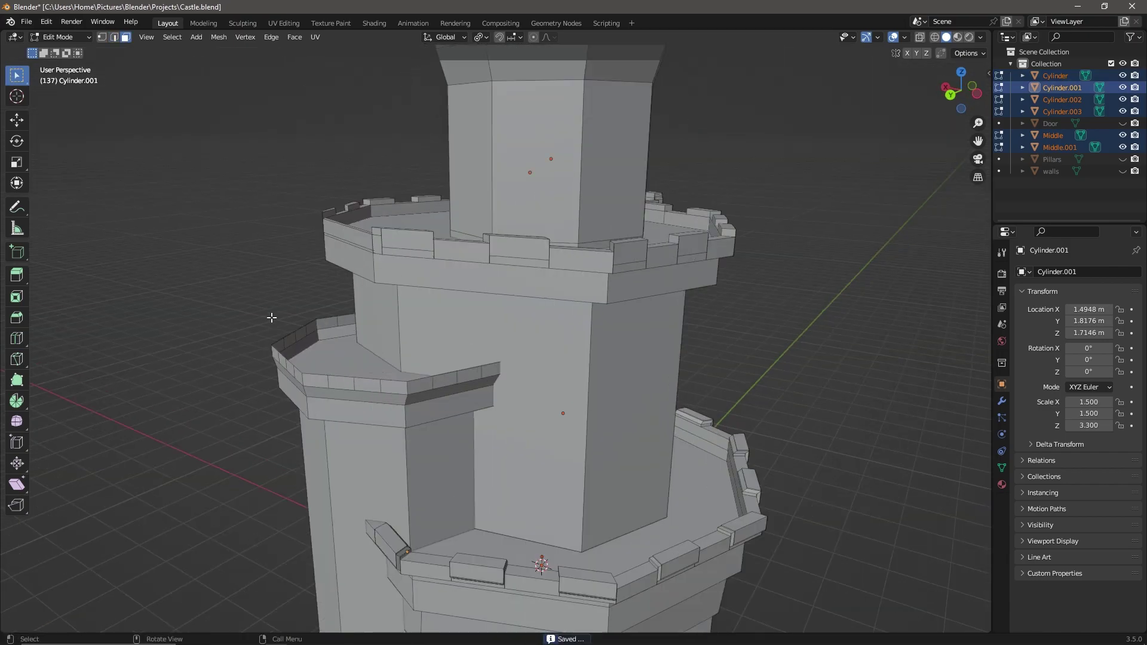
{"action": "left_click", "coordinate": [537, 364], "text": "ctrl"}
{"action": "mouse_move", "coordinate": [538, 365]}
{"action": "middle_mouse_down"}
{"action": "mouse_move", "coordinate": [497, 438]}
{"action": "mouse_move", "coordinate": [466, 340]}
{"action": "middle_mouse_up"}
{"action": "left_click", "coordinate": [533, 367]}
- Raise alternate balcony rim faces into merlons around the turret ledge
{"action": "key", "text": "2"}
{"action": "scroll", "coordinate": [466, 340], "scroll_direction": "up", "scroll_amount": 4}
{"action": "scroll", "coordinate": [258, 317], "scroll_direction": "down", "scroll_amount": 3}
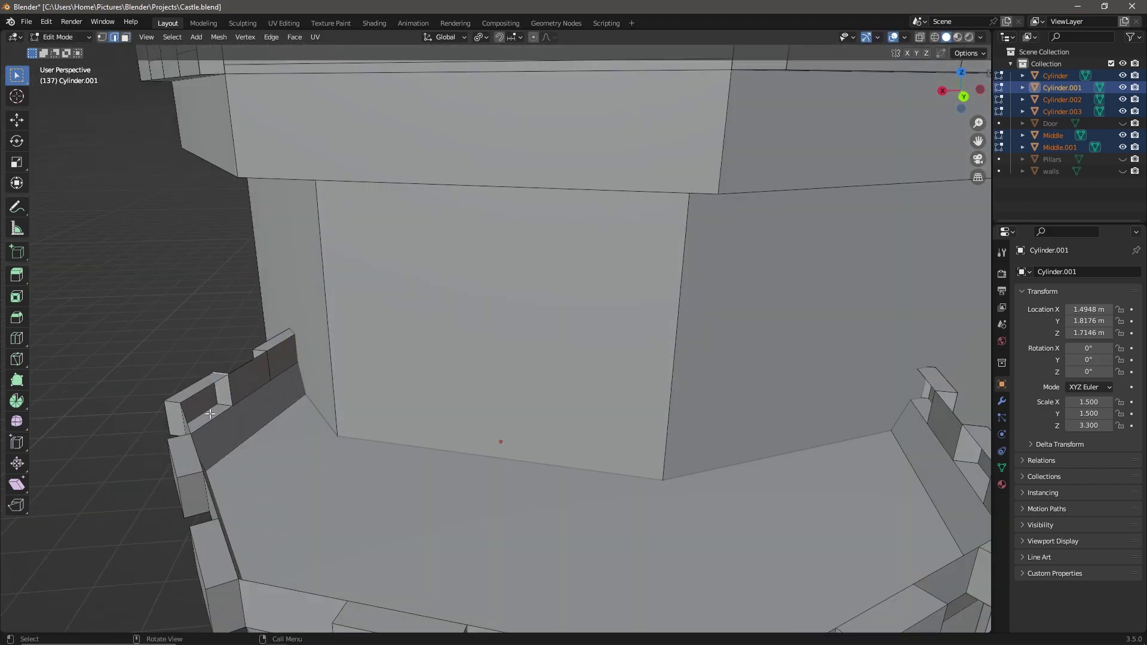
{"action": "middle_click_drag", "start_coordinate": [258, 317], "coordinate": [363, 424]}
{"action": "scroll", "coordinate": [364, 424], "scroll_direction": "down", "scroll_amount": 5}
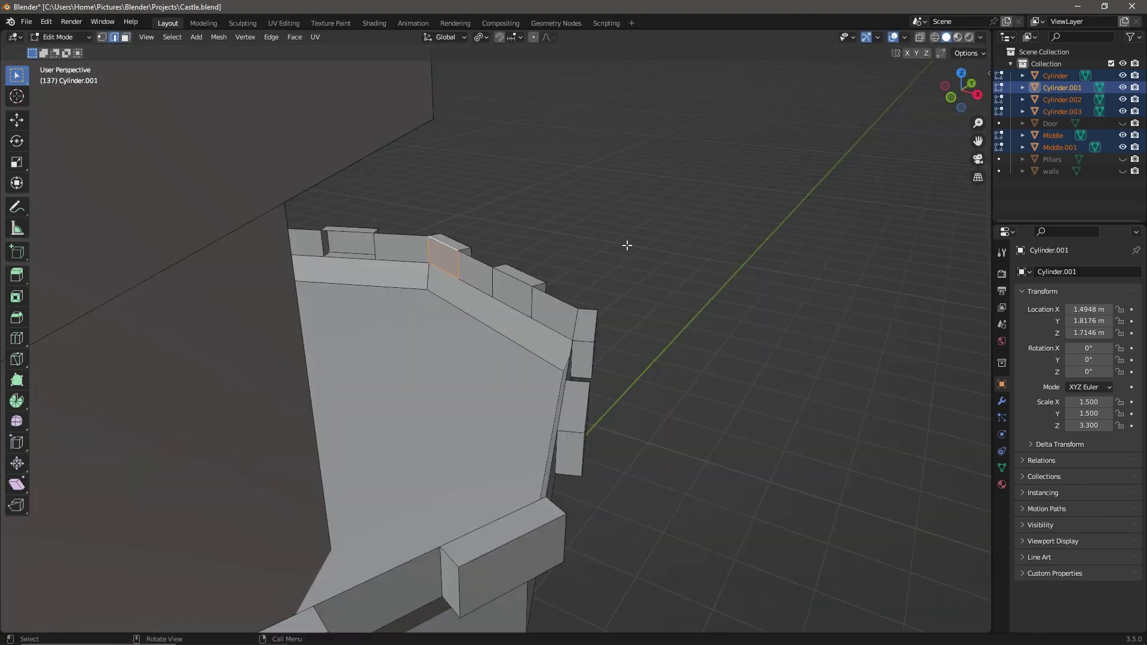
{"action": "mouse_move", "coordinate": [621, 249]}
{"action": "middle_mouse_down"}
{"action": "mouse_move", "coordinate": [468, 169]}
{"action": "mouse_move", "coordinate": [760, 136]}
{"action": "mouse_move", "coordinate": [428, 212]}
{"action": "mouse_move", "coordinate": [707, 195]}
{"action": "middle_mouse_up"}
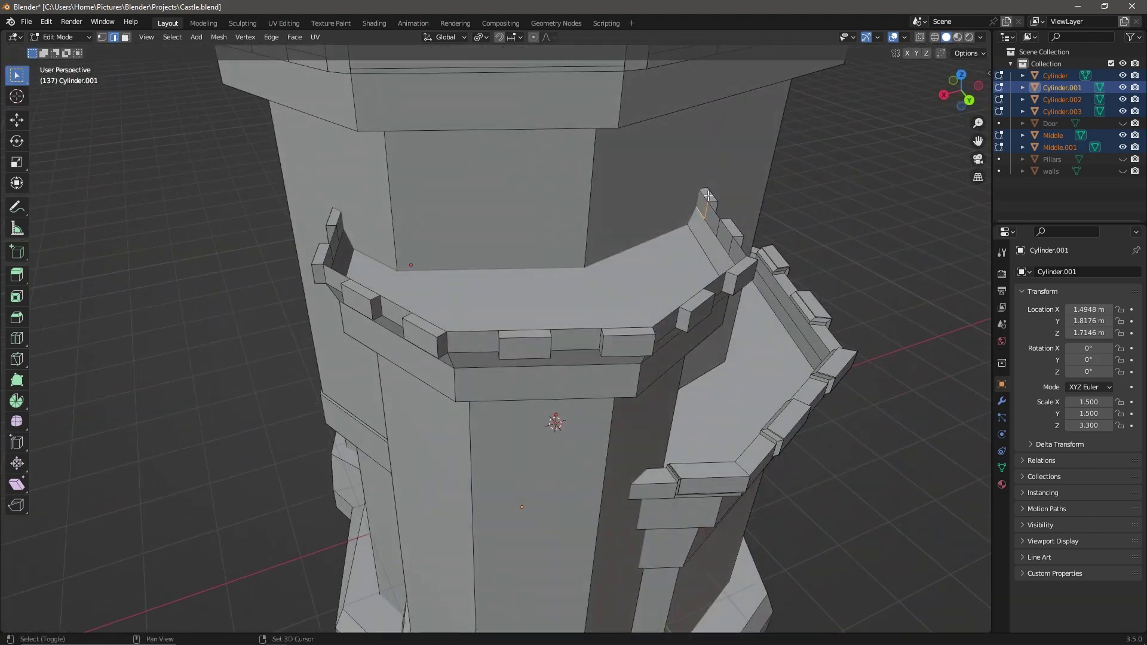
{"action": "left_click", "coordinate": [337, 209]}
{"action": "scroll", "coordinate": [337, 209], "scroll_direction": "down", "scroll_amount": 3}
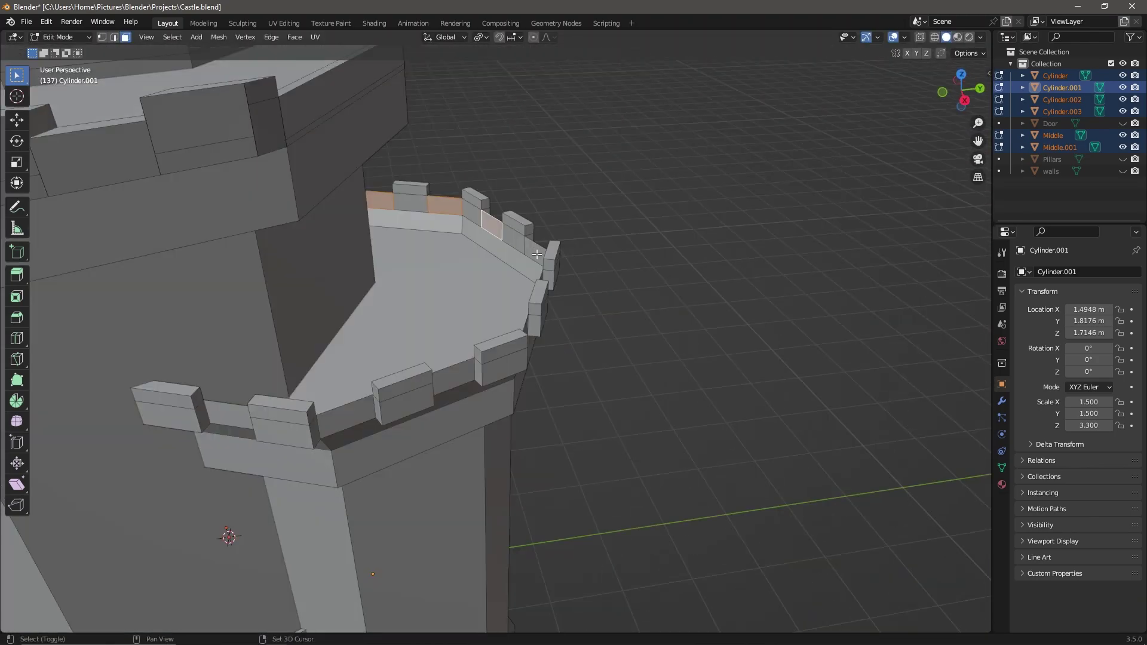
{"action": "middle_click_drag", "start_coordinate": [337, 209], "coordinate": [726, 321]}
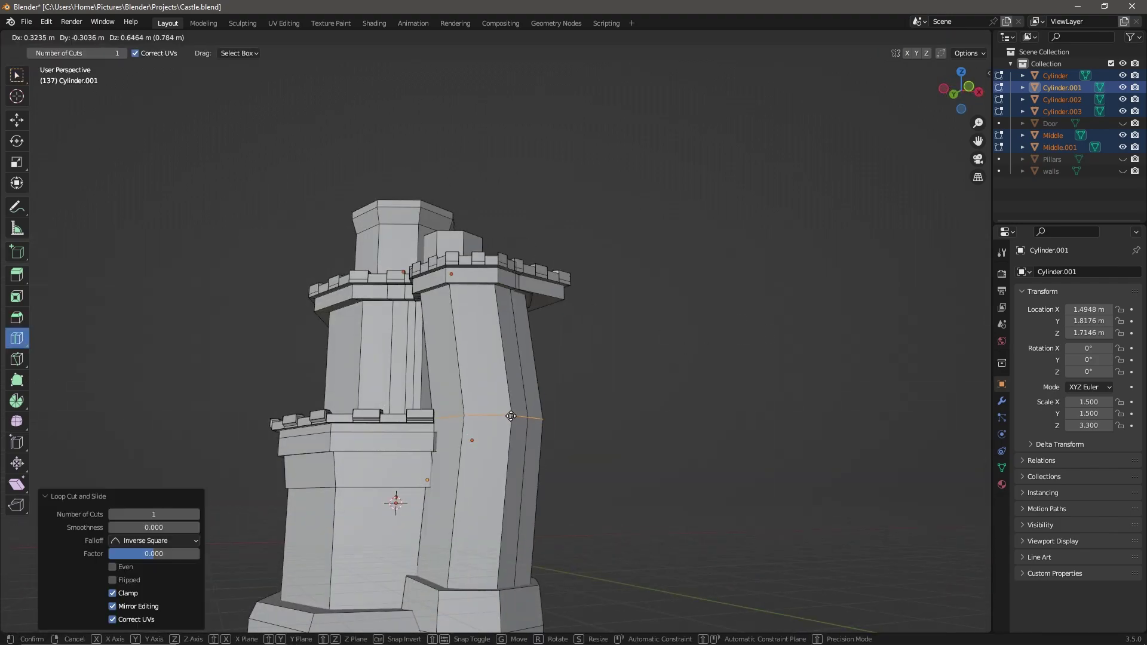
- Loop cut the right tower and scale a face band outward into a protruding ring
{"action": "left_click", "coordinate": [701, 431]}
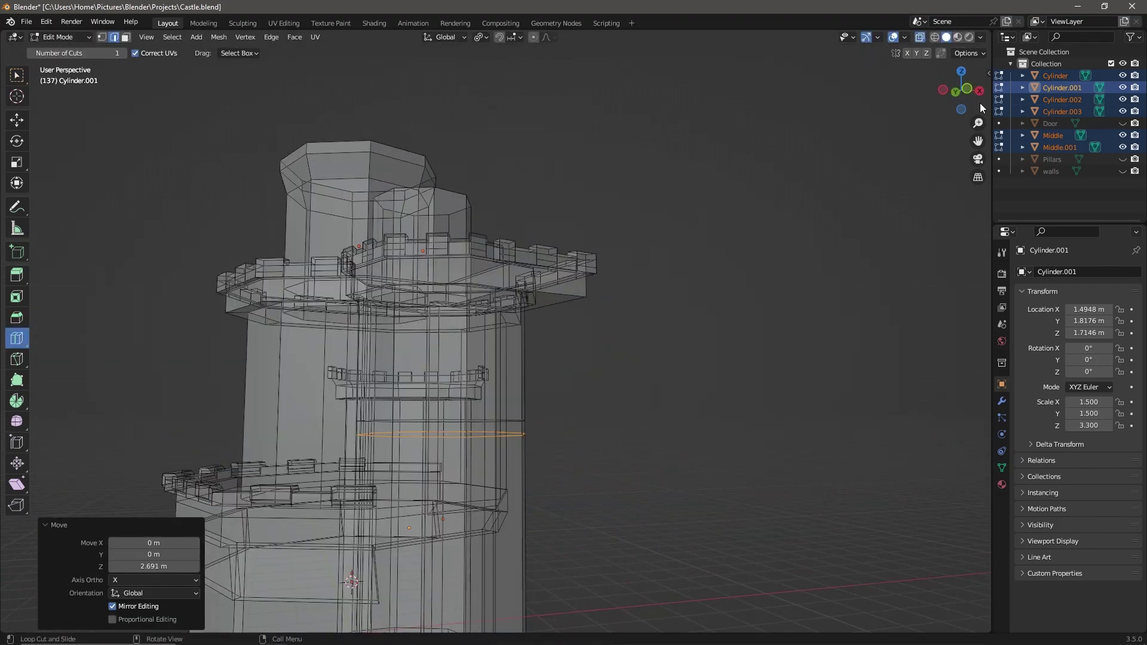
{"action": "mouse_move", "coordinate": [702, 431]}
{"action": "middle_mouse_down"}
{"action": "mouse_move", "coordinate": [642, 452]}
{"action": "mouse_move", "coordinate": [40, 74]}
{"action": "middle_mouse_up"}
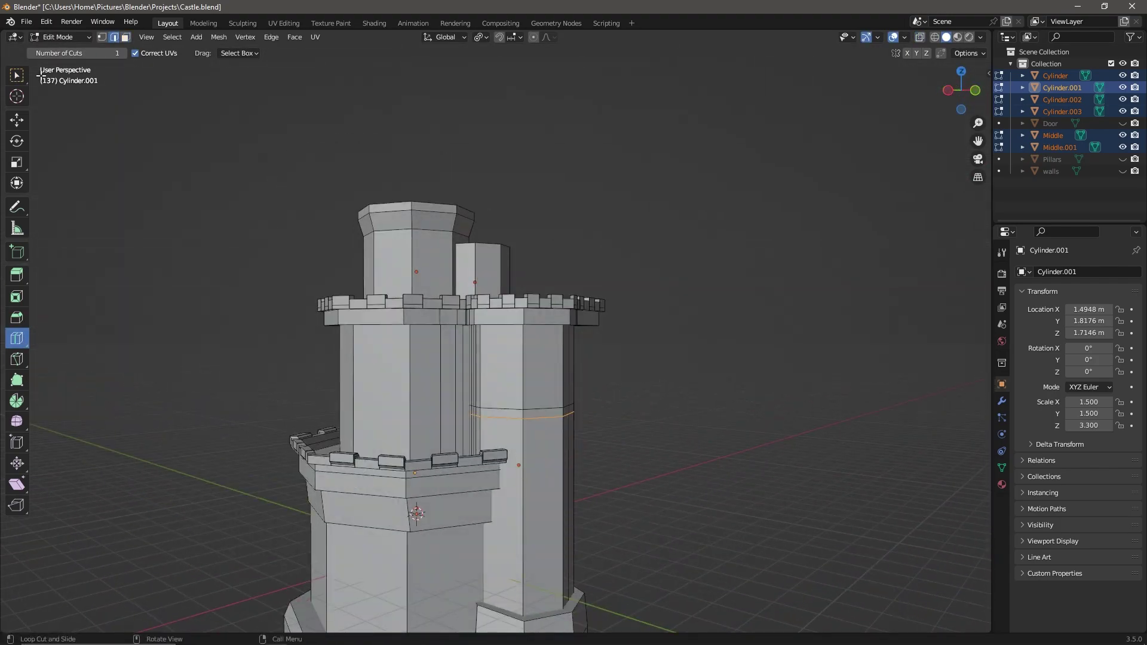
{"action": "scroll", "coordinate": [580, 387], "scroll_direction": "up", "scroll_amount": 5}
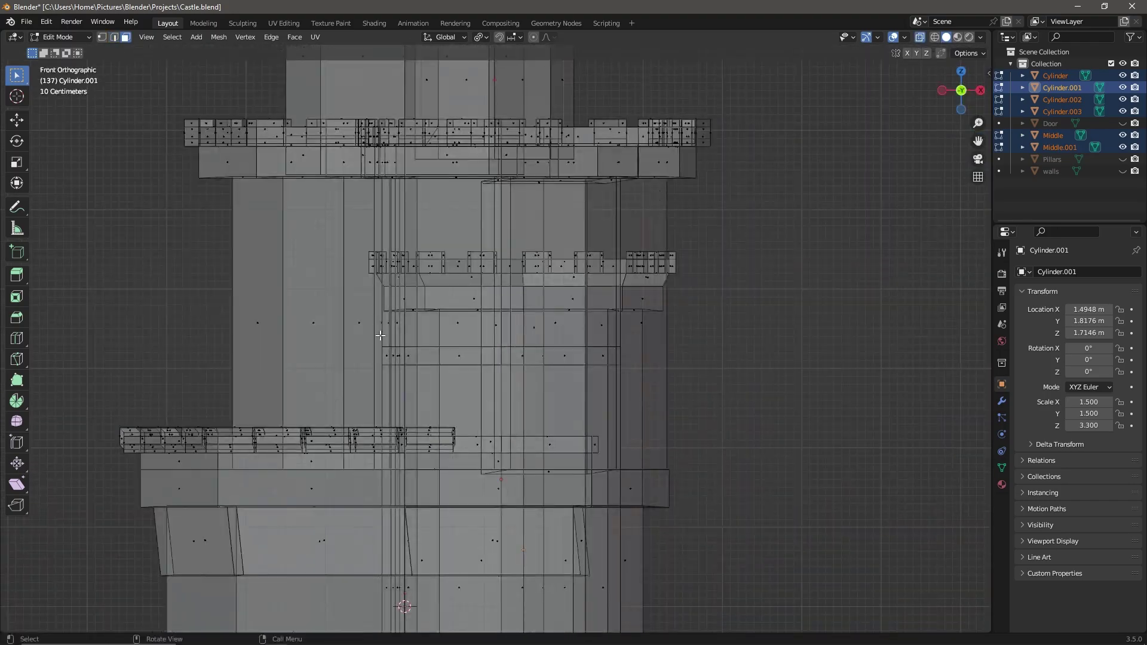
{"action": "key", "text": "3"}
{"action": "left_click", "coordinate": [579, 382], "text": "alt"}
{"action": "key", "text": "alt+z"}
{"action": "key", "text": "s"}
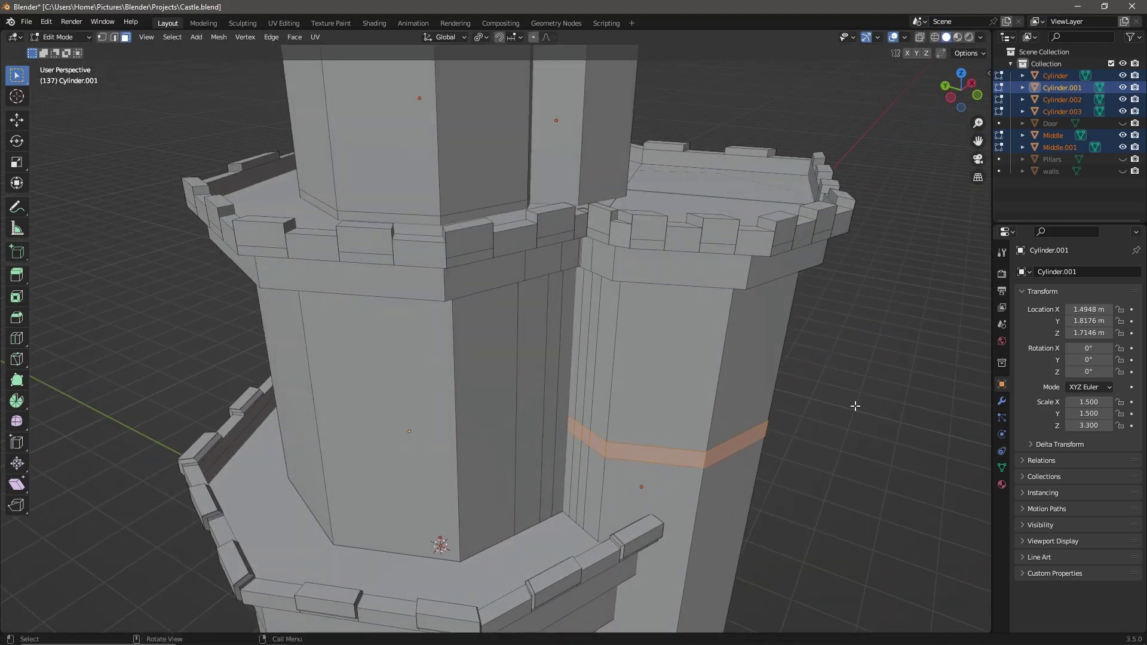
{"action": "left_click", "coordinate": [867, 437]}
{"action": "scroll", "coordinate": [707, 335], "scroll_direction": "down", "scroll_amount": 5}
{"action": "mouse_move", "coordinate": [707, 335]}
{"action": "middle_mouse_down"}
{"action": "mouse_move", "coordinate": [609, 396]}
{"action": "mouse_move", "coordinate": [778, 358]}
{"action": "middle_mouse_up"}
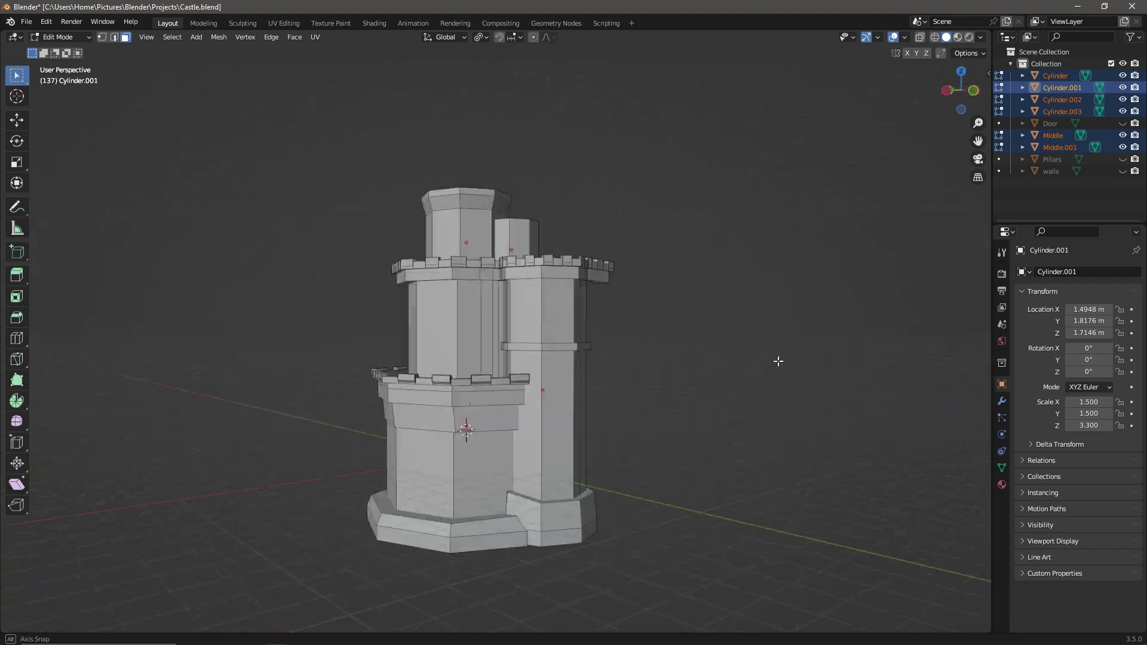
{"action": "scroll", "coordinate": [475, 126], "scroll_direction": "up", "scroll_amount": 6}
- Extrude and widen the small turret's top face into a broader cap
{"action": "left_click", "coordinate": [475, 125]}
{"action": "key", "text": "alt+z"}
{"action": "middle_click_drag", "start_coordinate": [725, 113], "coordinate": [190, 149]}
{"action": "left_click_drag", "start_coordinate": [454, 77], "coordinate": [573, 119]}
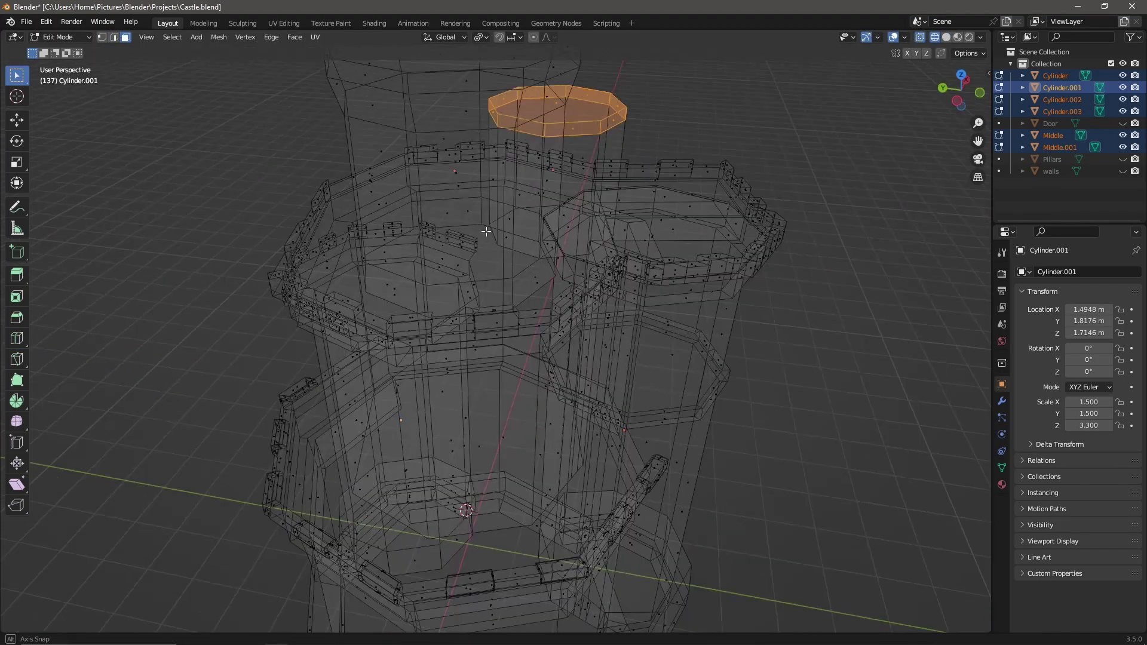
{"action": "key", "text": "alt+z"}
{"action": "mouse_move", "coordinate": [573, 119]}
{"action": "middle_mouse_down"}
{"action": "mouse_move", "coordinate": [802, 104]}
{"action": "mouse_move", "coordinate": [742, 102]}
{"action": "mouse_move", "coordinate": [794, 402]}
{"action": "middle_mouse_up"}
{"action": "left_click", "coordinate": [737, 79]}
{"action": "scroll", "coordinate": [738, 79], "scroll_direction": "down", "scroll_amount": 4}
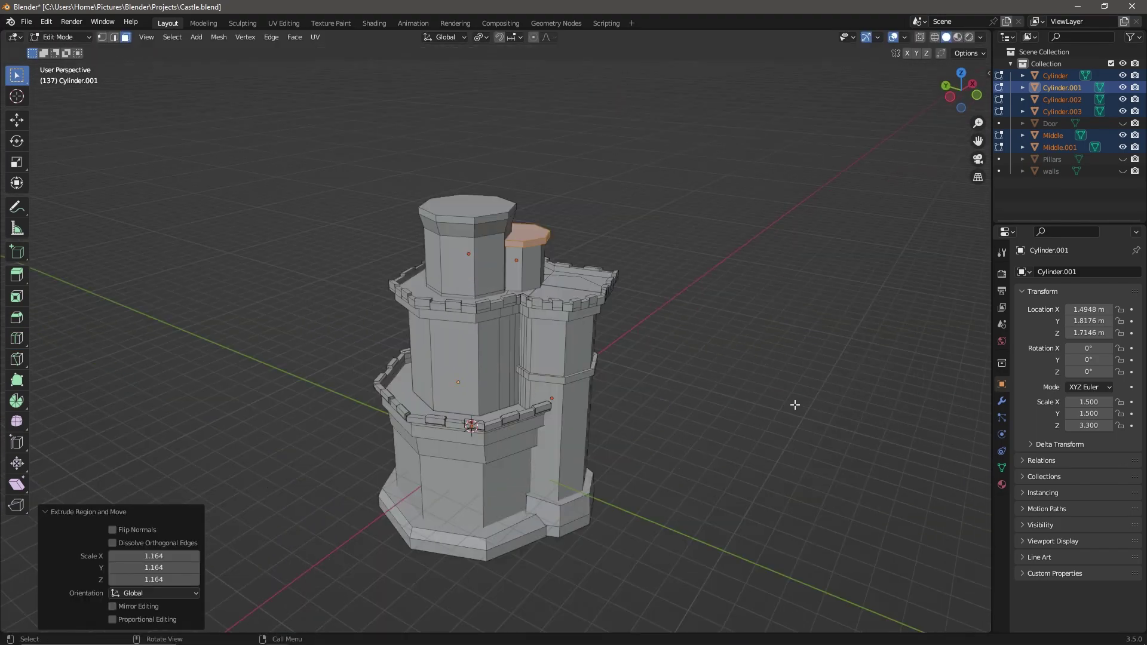
{"action": "scroll", "coordinate": [786, 353], "scroll_direction": "up", "scroll_amount": 2}
- Back in Object Mode, add a new cylinder and move it vertically
{"action": "key", "text": "Tab"}
{"action": "middle_click_drag", "start_coordinate": [786, 353], "coordinate": [784, 437]}
{"action": "scroll", "coordinate": [784, 437], "scroll_direction": "down", "scroll_amount": 3}
{"action": "scroll", "coordinate": [634, 404], "scroll_direction": "up", "scroll_amount": 2}
{"action": "left_click", "coordinate": [633, 404]}
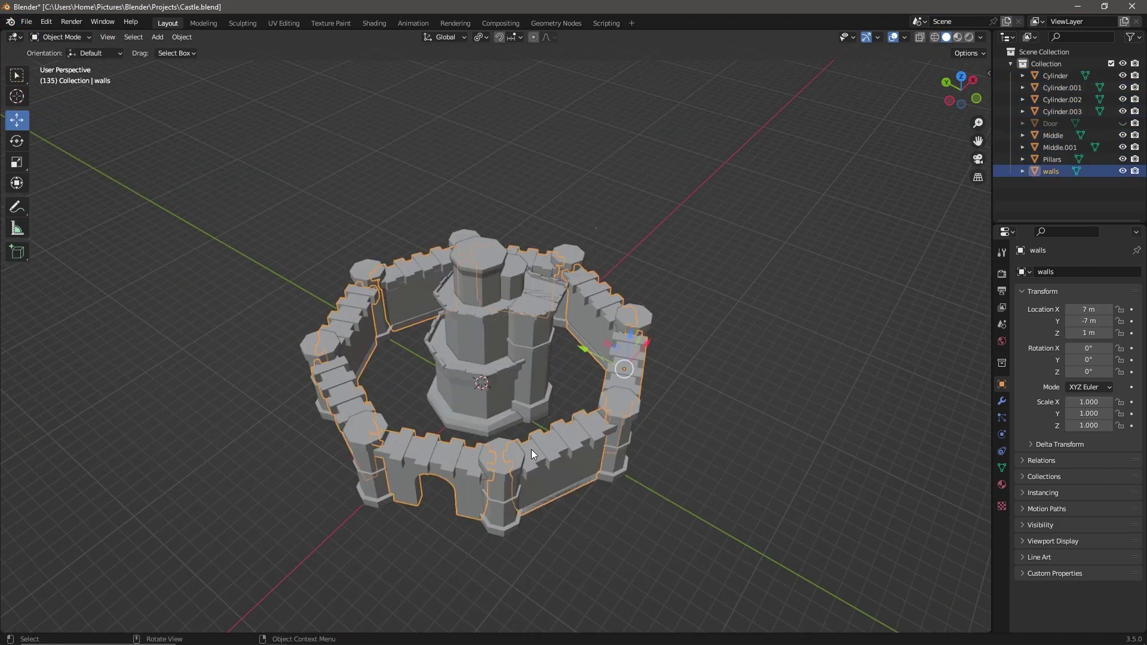
{"action": "key", "text": "shift+a"}
{"action": "left_click", "coordinate": [281, 133]}
{"action": "key", "text": "g"}
{"action": "key", "text": "z"}
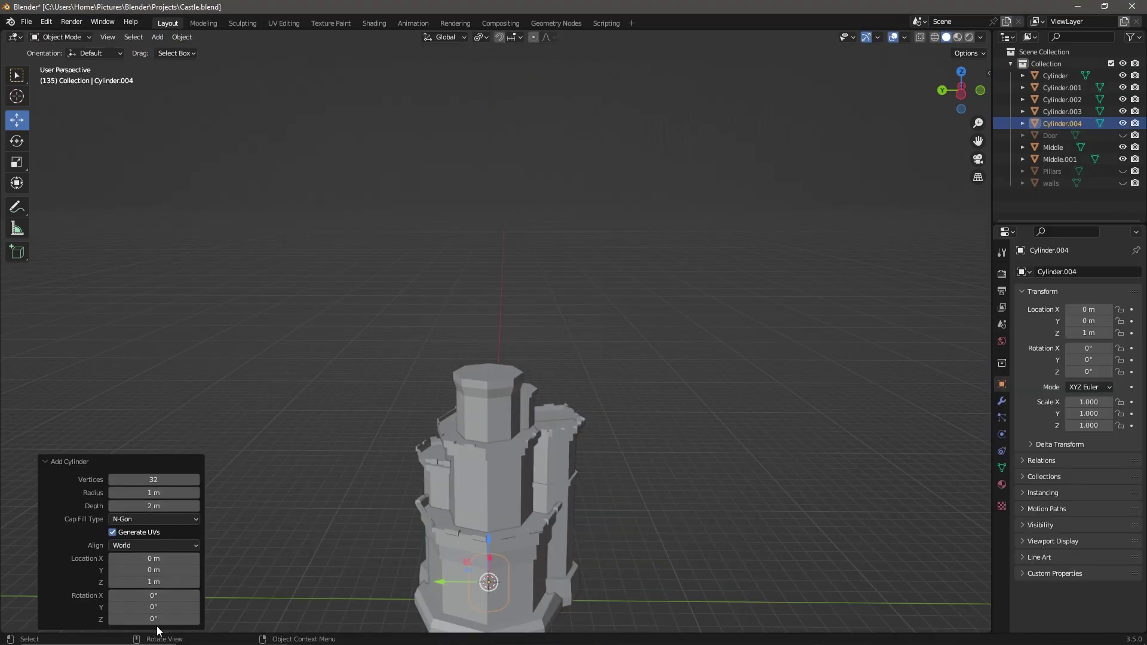
- Try merging the new cylinder's top ring into a point, then undo it
{"action": "key", "text": "Tab"}
{"action": "left_click", "coordinate": [17, 338]}
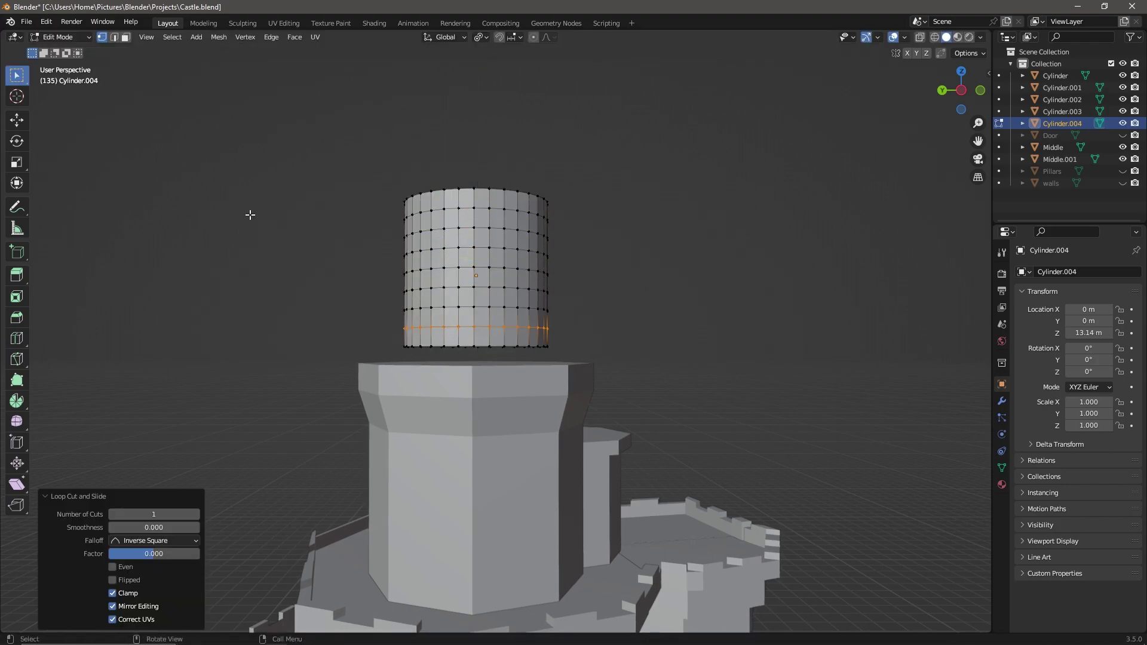
{"action": "key", "text": "Escape"}
{"action": "key", "text": "KP_3"}
{"action": "key", "text": "m"}
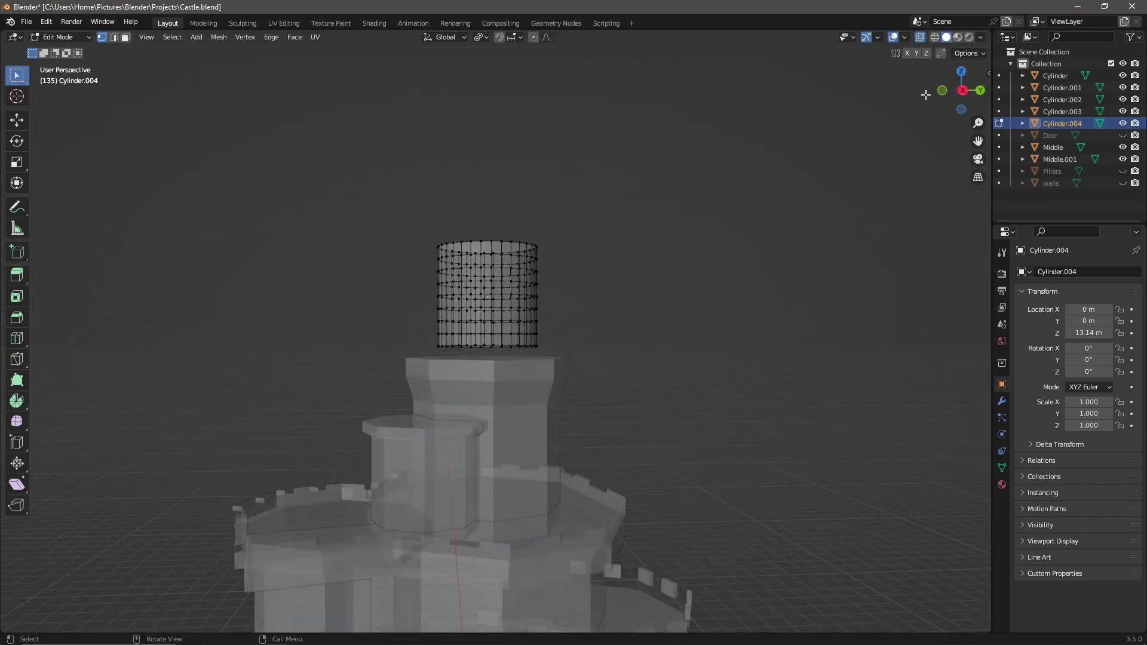
{"action": "middle_click_drag", "start_coordinate": [664, 362], "coordinate": [390, 277]}
{"action": "key", "text": "ctrl+z"}
{"action": "middle_click_drag", "start_coordinate": [258, 216], "coordinate": [584, 246]}
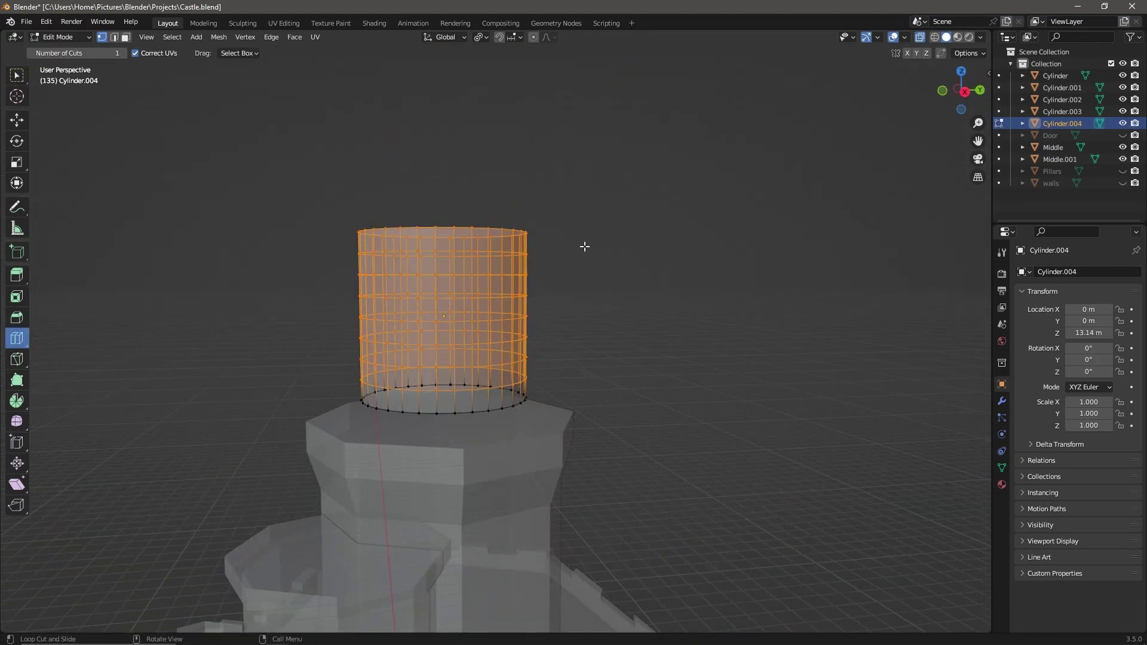
{"action": "key", "text": "alt+a"}
{"action": "key", "text": "KP_3"}
- Shrink the cylinder's upper rings and merge the top ring into a cone point
{"action": "key", "text": "ctrl+z"}
{"action": "key", "text": "s"}
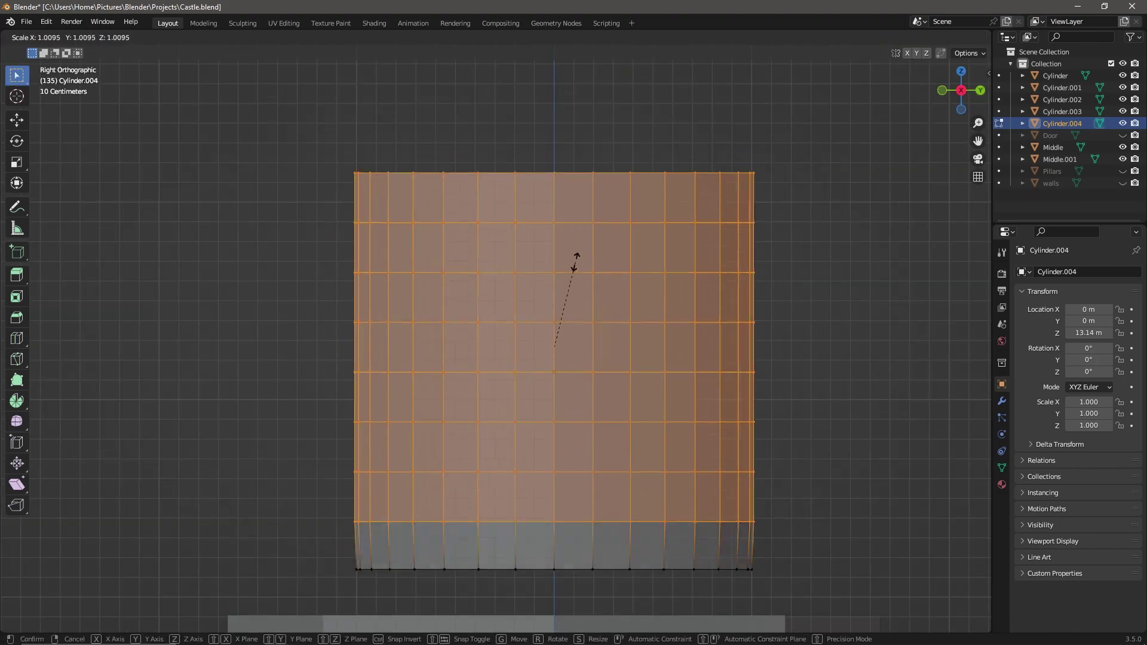
{"action": "left_click", "coordinate": [527, 288]}
{"action": "right_click", "coordinate": [502, 293]}
{"action": "left_click", "coordinate": [557, 494]}
{"action": "middle_click_drag", "start_coordinate": [557, 493], "coordinate": [750, 397]}
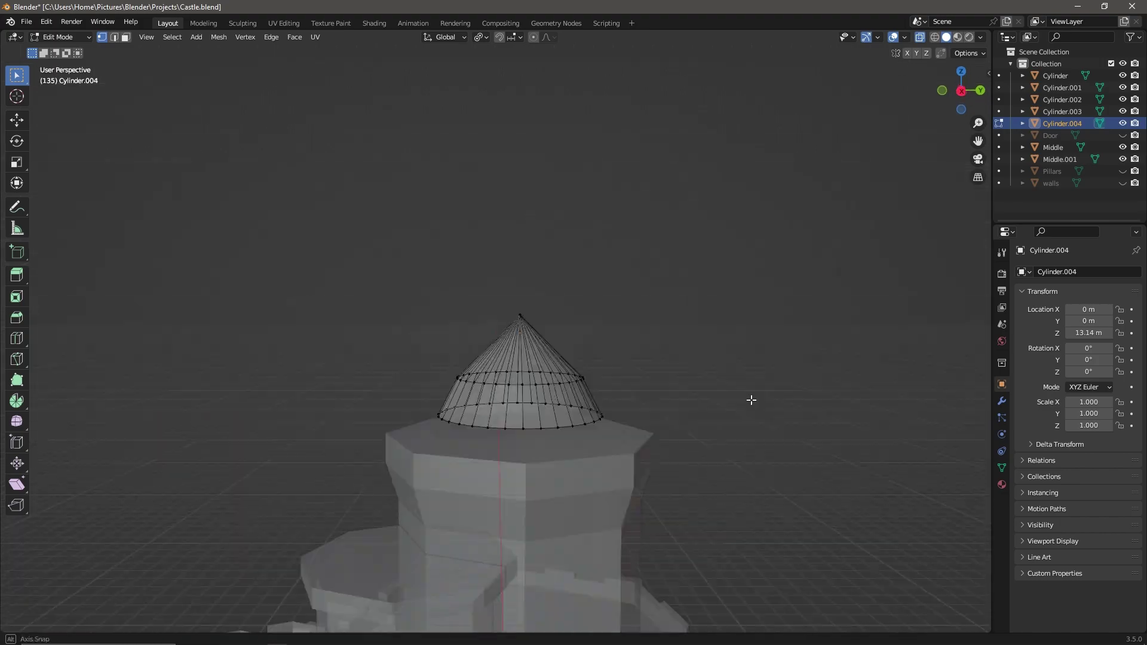
{"action": "key", "text": "g"}
{"action": "key", "text": "Escape"}
{"action": "key", "text": "ctrl+z"}
{"action": "key", "text": "KP_3"}
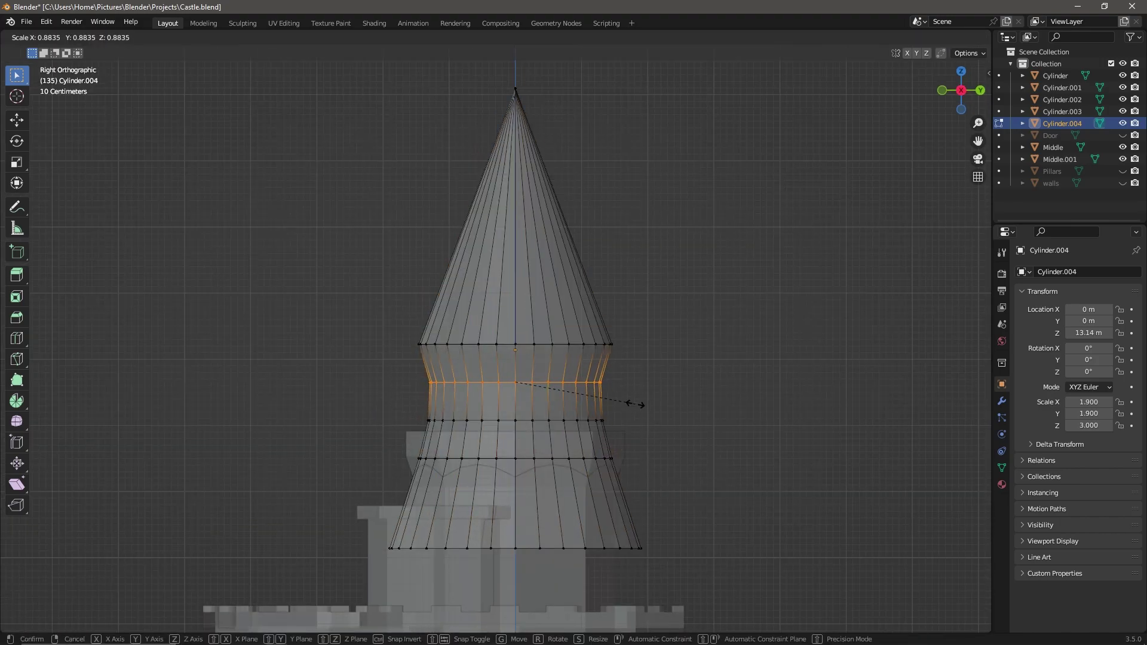
- Adjust the ring scaling, undoing back to the narrower upper cone
{"action": "scroll", "coordinate": [669, 416], "scroll_direction": "up", "scroll_amount": 1}
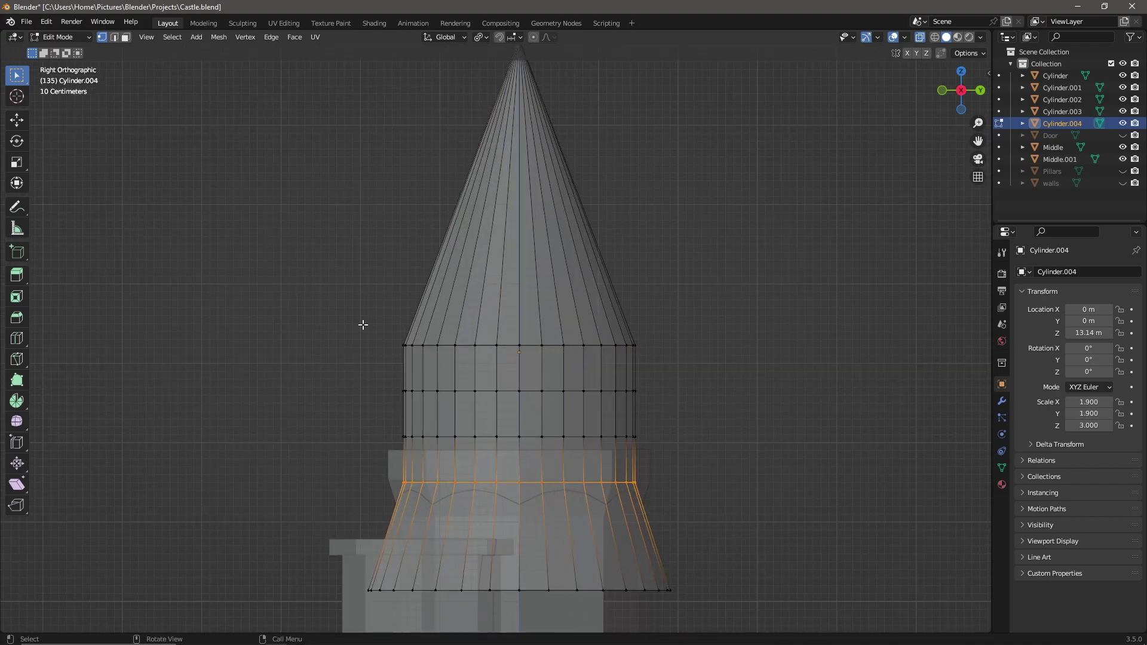
{"action": "key", "text": "Escape"}
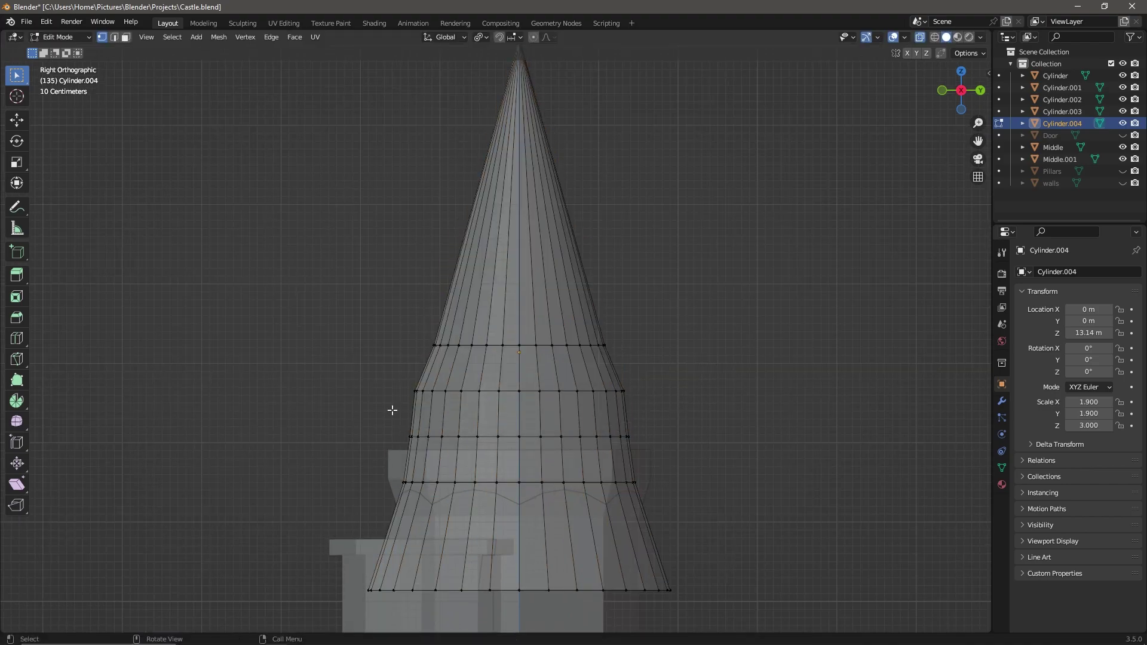
{"action": "scroll", "coordinate": [392, 410], "scroll_direction": "up", "scroll_amount": 1}
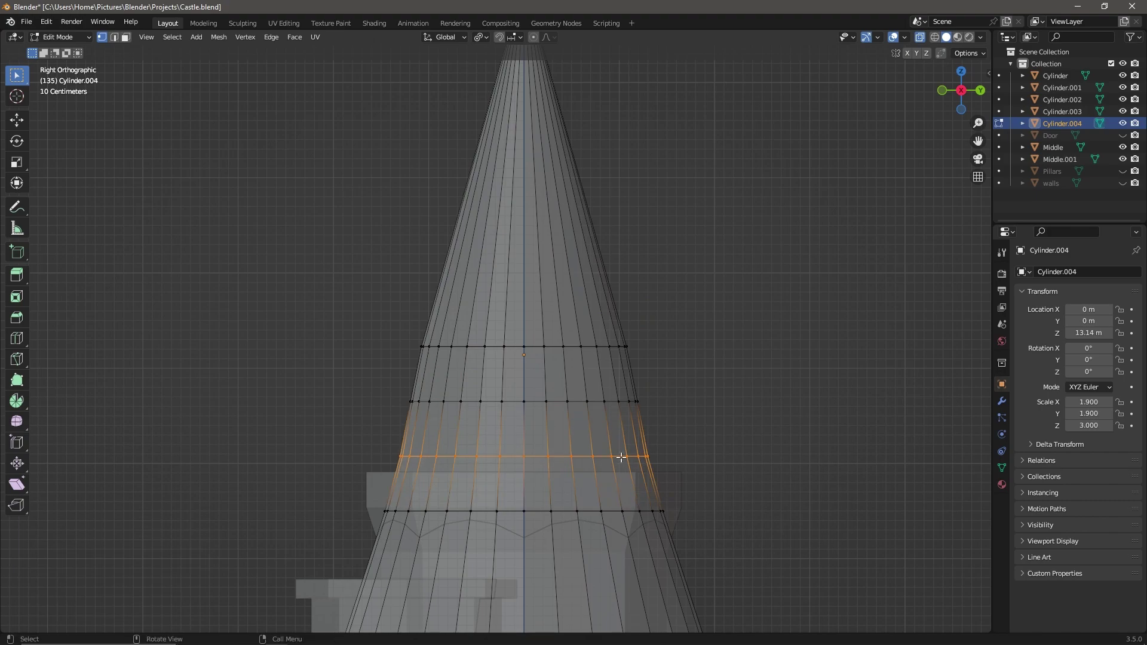
{"action": "key", "text": "ctrl+z"}
{"action": "scroll", "coordinate": [717, 489], "scroll_direction": "down", "scroll_amount": 2}
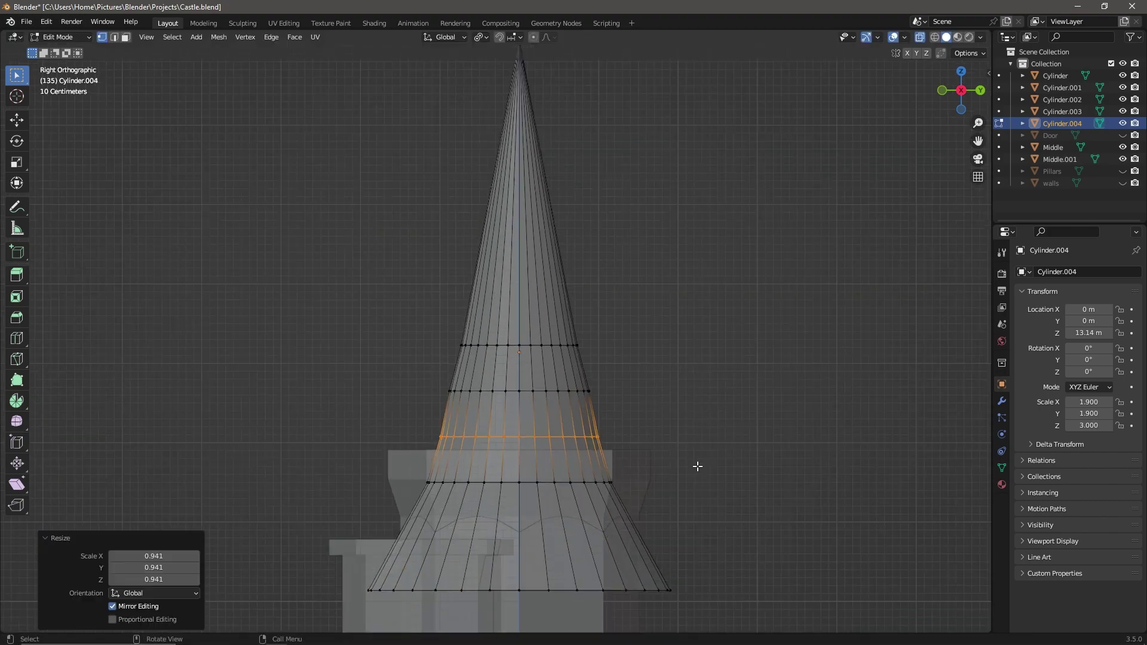
{"action": "scroll", "coordinate": [597, 358], "scroll_direction": "down", "scroll_amount": 2}
- Look up 'cone top' reference images in the browser for the spire shape
{"action": "key", "text": "alt+Tab"}
{"action": "scroll", "coordinate": [307, 435], "scroll_direction": "down", "scroll_amount": 3}
{"action": "left_click", "coordinate": [307, 434]}
{"action": "left_click", "coordinate": [281, 58]}
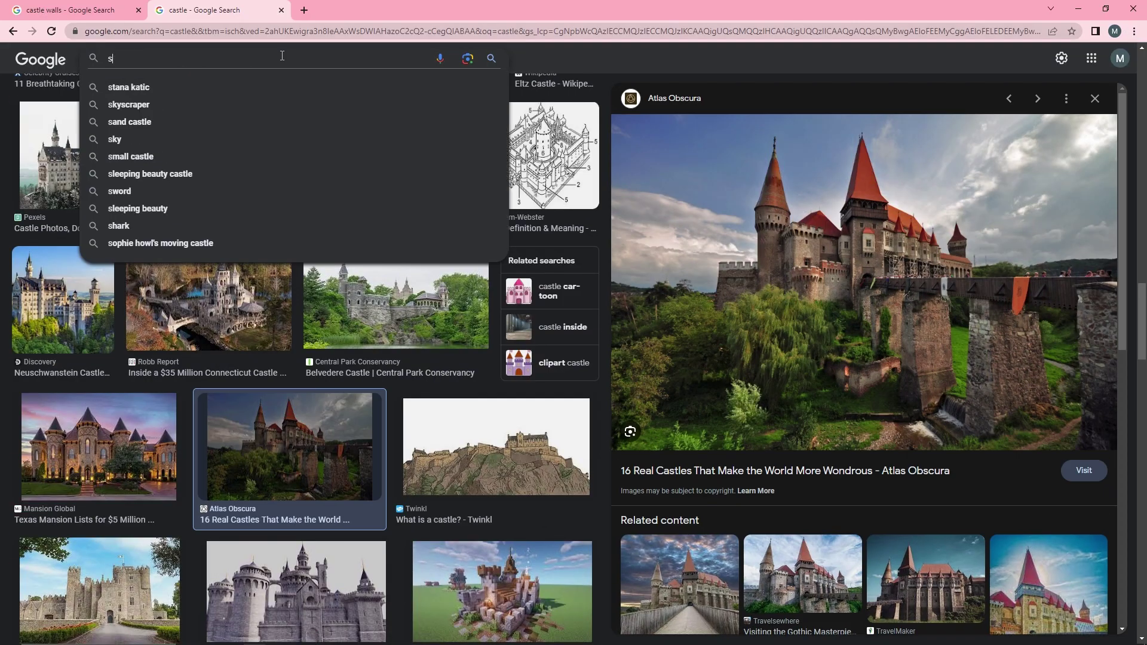
{"action": "type", "text": "castle cone top"}
{"action": "key", "text": "Return"}
{"action": "scroll", "coordinate": [501, 457], "scroll_direction": "down", "scroll_amount": 5}
{"action": "scroll", "coordinate": [501, 457], "scroll_direction": "down", "scroll_amount": 3}
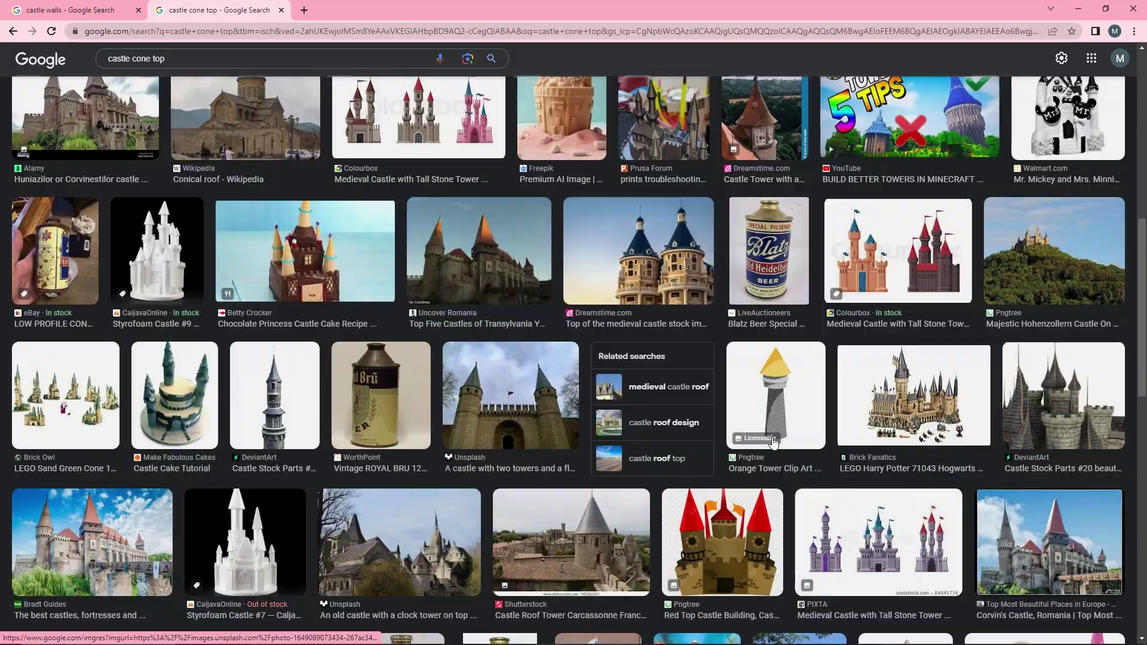
{"action": "scroll", "coordinate": [501, 458], "scroll_direction": "down", "scroll_amount": 3}
{"action": "key", "text": "alt+Tab"}
{"action": "key", "text": "KP_3"}
- Try selecting the spire's base rings, then undo the flared base and cancel scaling
{"action": "key", "text": "b"}
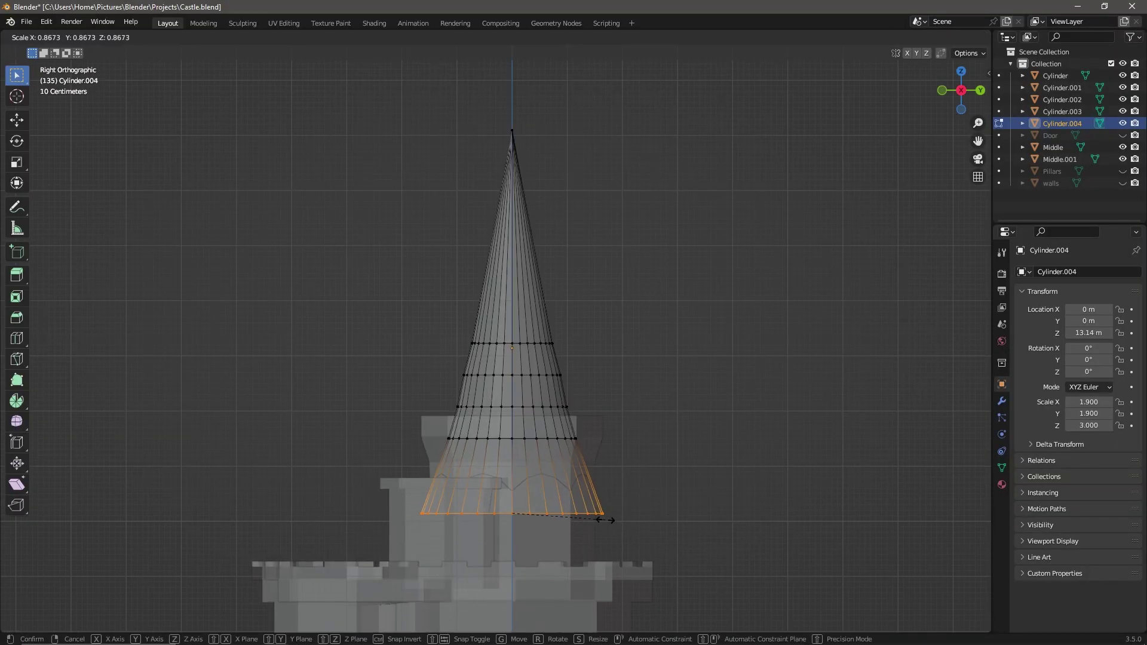
{"action": "left_click", "coordinate": [575, 519]}
{"action": "scroll", "coordinate": [504, 201], "scroll_direction": "up", "scroll_amount": 5}
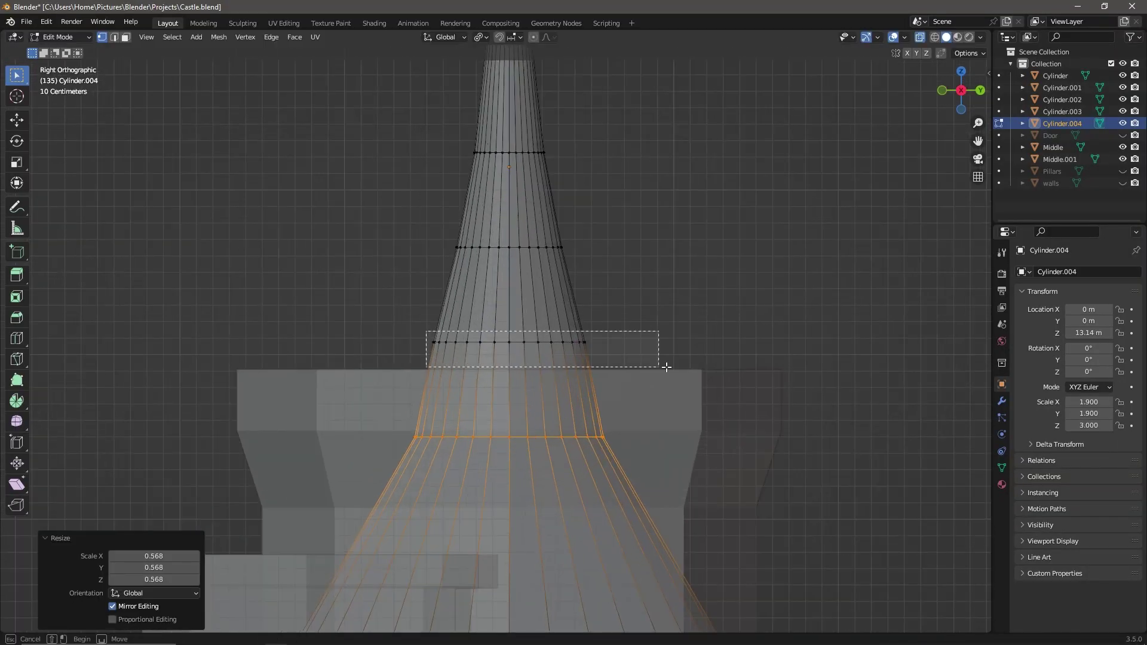
{"action": "left_click_drag", "start_coordinate": [666, 366], "coordinate": [663, 367]}
{"action": "scroll", "coordinate": [585, 395], "scroll_direction": "down", "scroll_amount": 2}
{"action": "key", "text": "ctrl+z"}
{"action": "key", "text": "ctrl+z"}
{"action": "key", "text": "Escape"}
- Return to Object Mode and raise the cone higher above the keep
{"action": "middle_click_drag", "start_coordinate": [445, 455], "coordinate": [691, 384]}
{"action": "scroll", "coordinate": [691, 384], "scroll_direction": "down", "scroll_amount": 2}
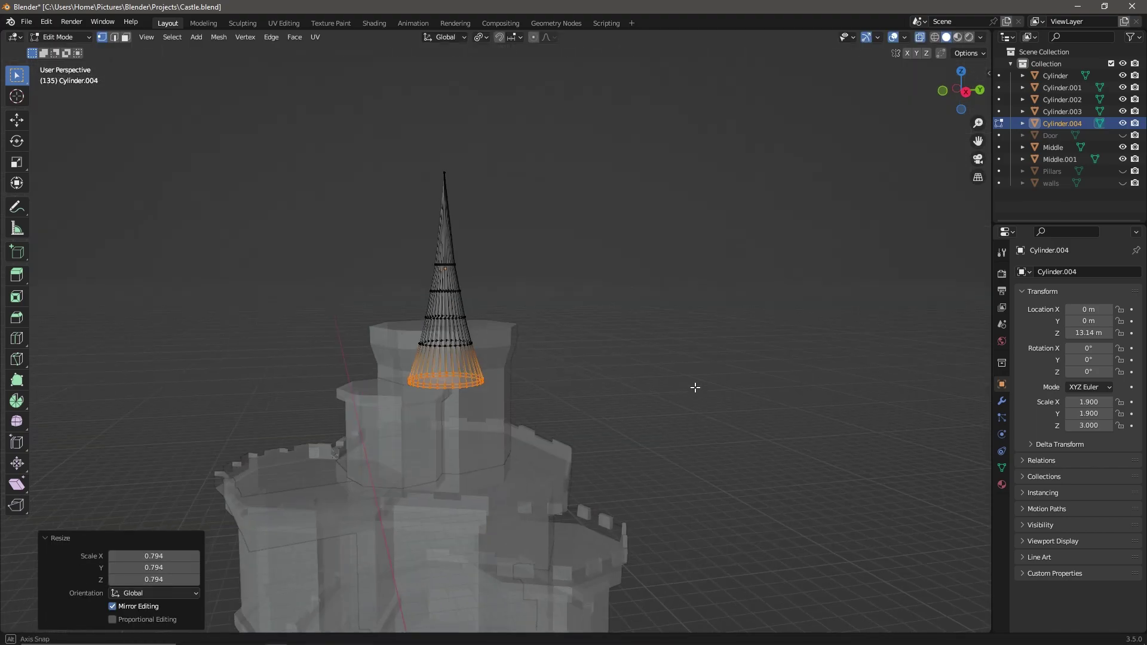
{"action": "left_click", "coordinate": [467, 91]}
{"action": "key", "text": "g"}
{"action": "key", "text": "Tab"}
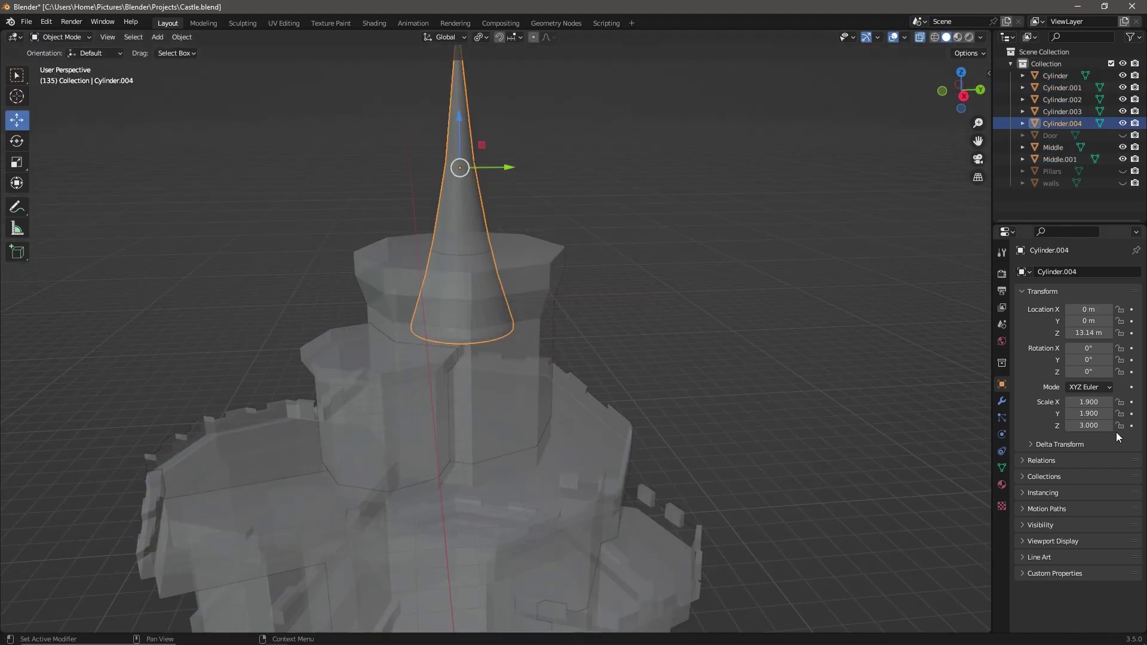
{"action": "left_click_drag", "start_coordinate": [499, 239], "coordinate": [491, 154]}
{"action": "middle_click_drag", "start_coordinate": [491, 154], "coordinate": [679, 381]}
{"action": "scroll", "coordinate": [679, 381], "scroll_direction": "down", "scroll_amount": 3}
- Add a UV Sphere, lower it onto the spire tip, and reselect the cone spire
{"action": "left_click", "coordinate": [182, 37]}
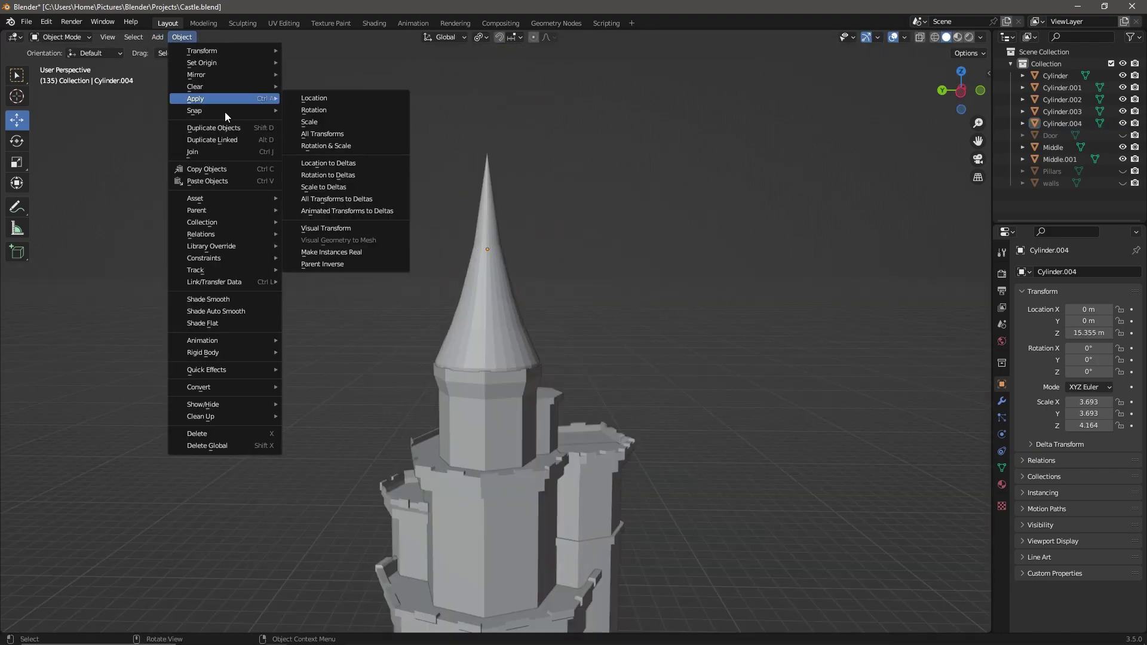
{"action": "left_click", "coordinate": [307, 99]}
{"action": "left_click_drag", "start_coordinate": [153, 581], "coordinate": [624, 336]}
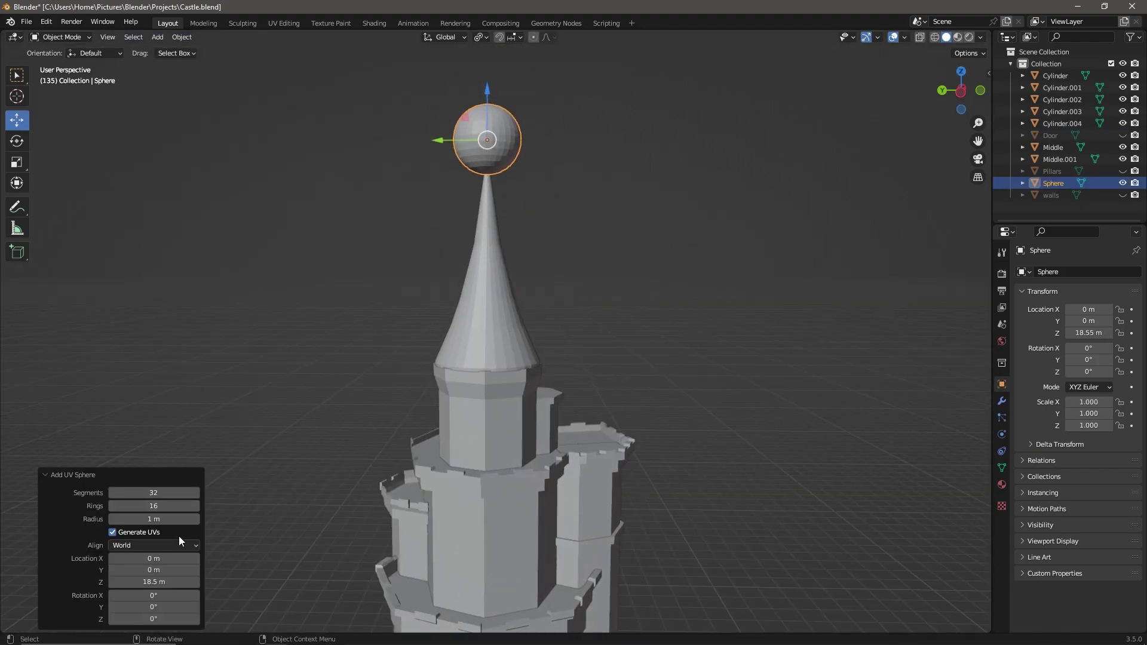
{"action": "left_click", "coordinate": [529, 238]}
{"action": "scroll", "coordinate": [696, 302], "scroll_direction": "down", "scroll_amount": 3}
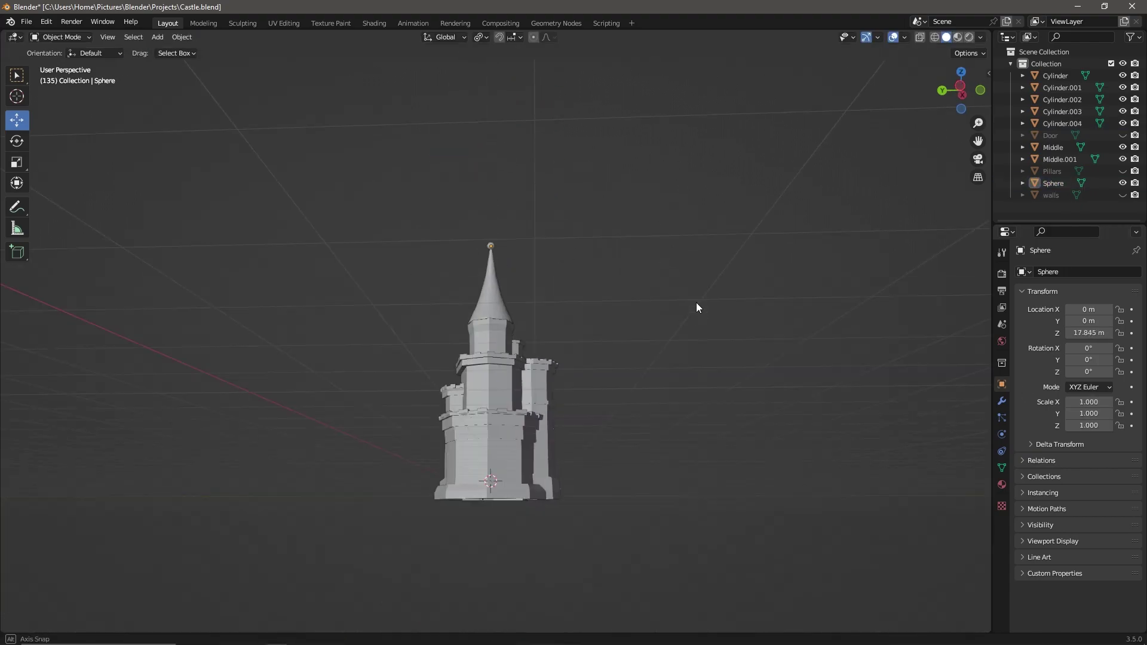
{"action": "scroll", "coordinate": [651, 286], "scroll_direction": "up", "scroll_amount": 3}
{"action": "scroll", "coordinate": [651, 287], "scroll_direction": "up", "scroll_amount": 2}
{"action": "left_click", "coordinate": [1063, 123]}
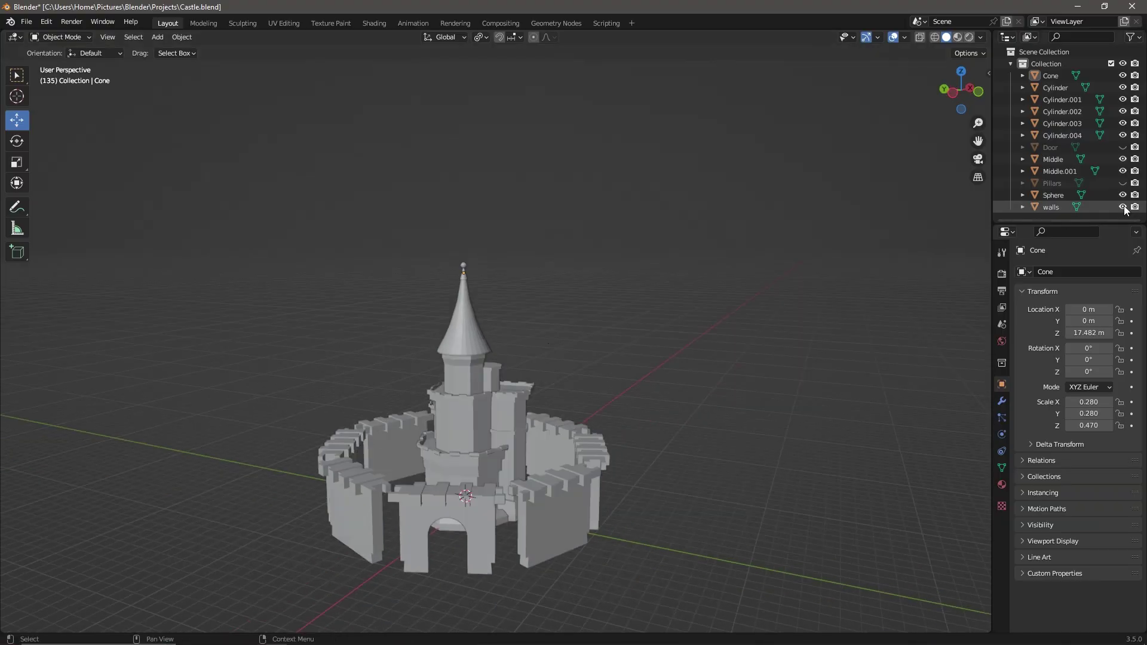
- Paste a copy of the spire and sphere, then select and copy the smaller corner spire
{"action": "key", "text": "ctrl+v"}
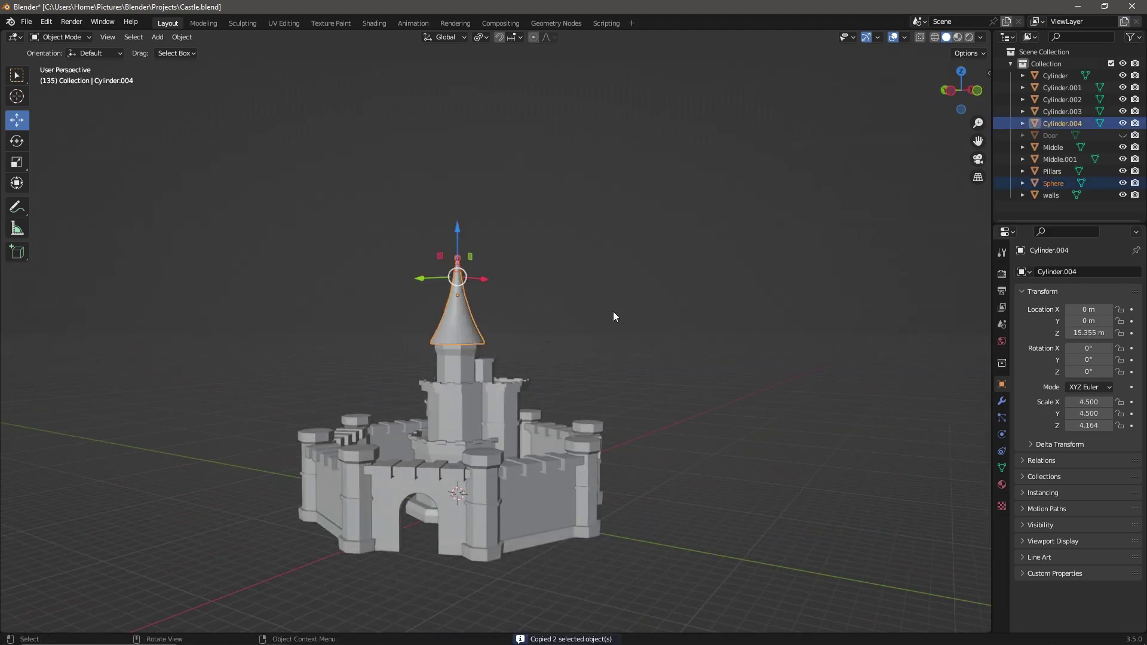
{"action": "middle_click_drag", "start_coordinate": [613, 310], "coordinate": [470, 295]}
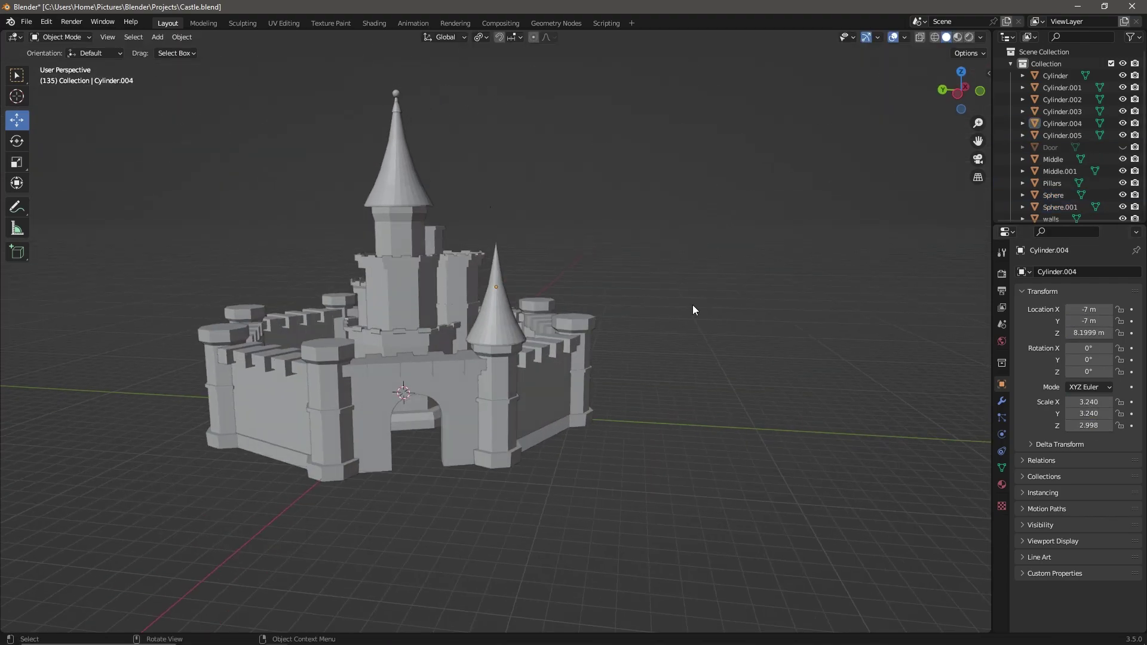
{"action": "middle_click_drag", "start_coordinate": [693, 305], "coordinate": [679, 353]}
{"action": "left_click", "coordinate": [410, 91]}
{"action": "scroll", "coordinate": [399, 241], "scroll_direction": "up", "scroll_amount": 5}
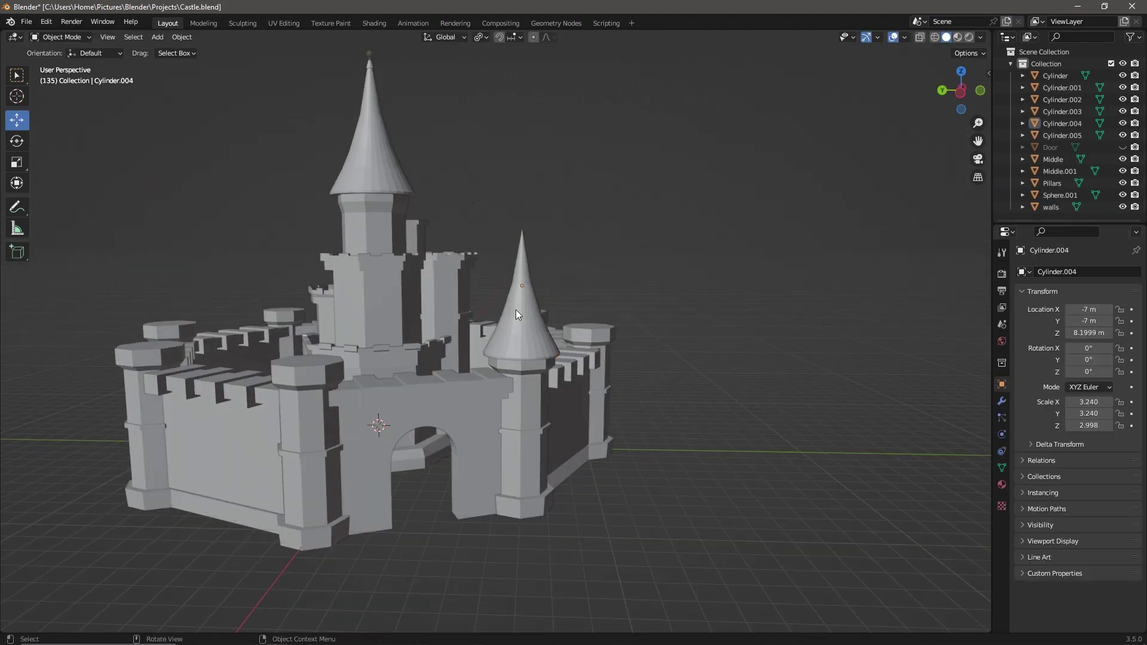
{"action": "left_click", "coordinate": [517, 315]}
{"action": "middle_click_drag", "start_coordinate": [517, 315], "coordinate": [512, 387]}
{"action": "key", "text": "ctrl+c"}
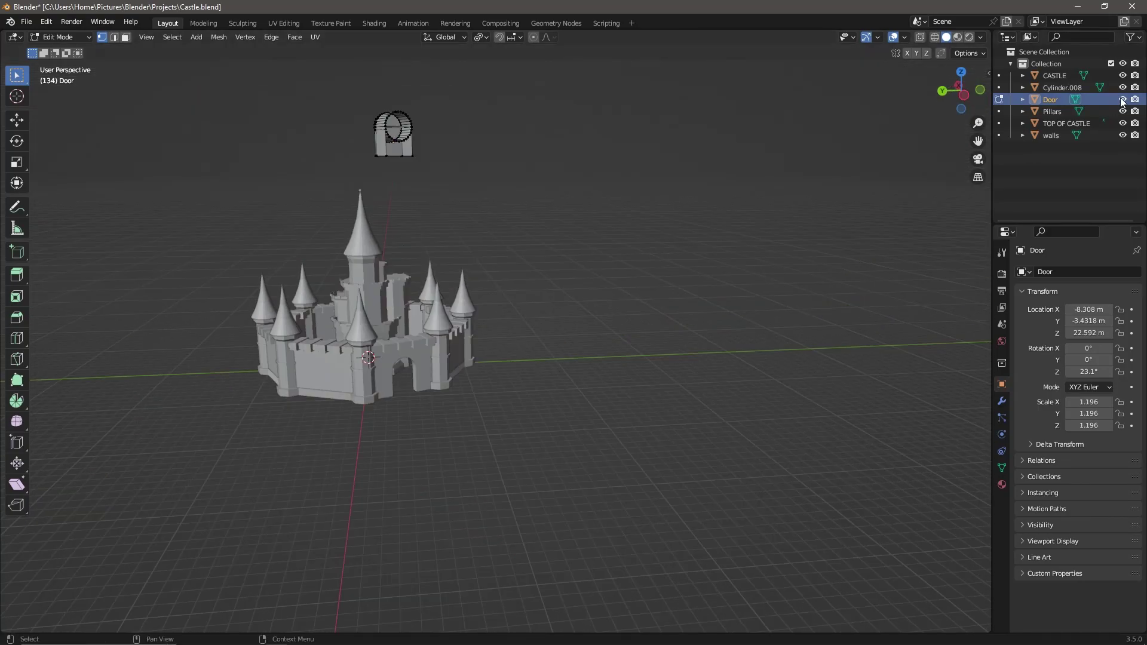
- Inspect the door's arch piece and show its transform settings
{"action": "middle_click_drag", "start_coordinate": [598, 291], "coordinate": [689, 324]}
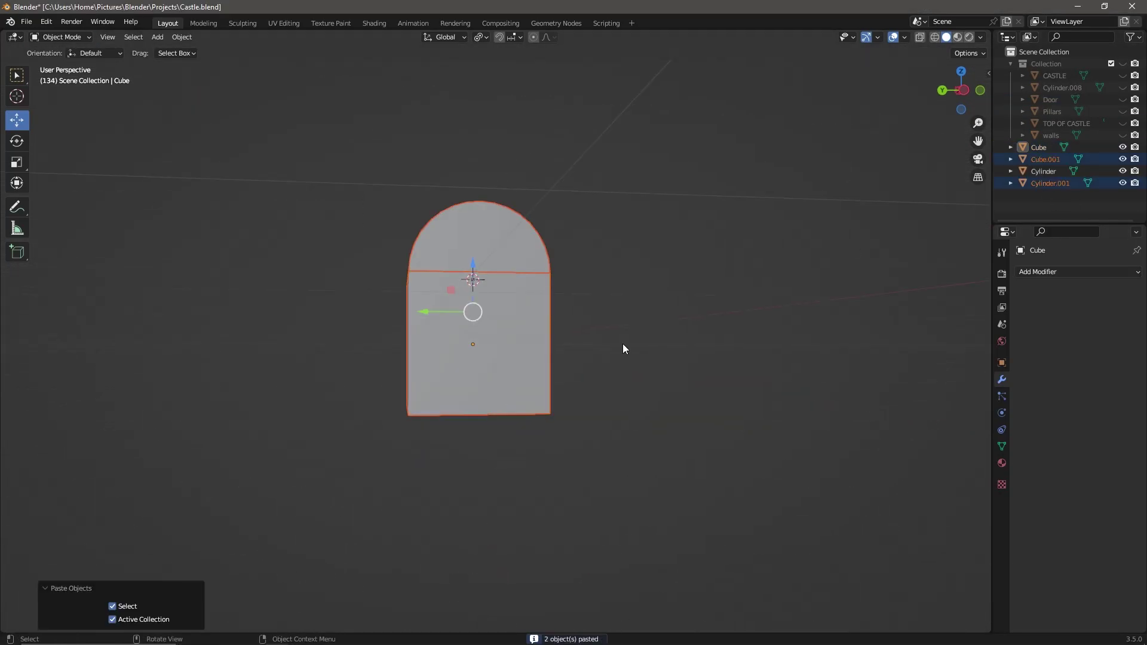
{"action": "left_click", "coordinate": [1002, 364]}
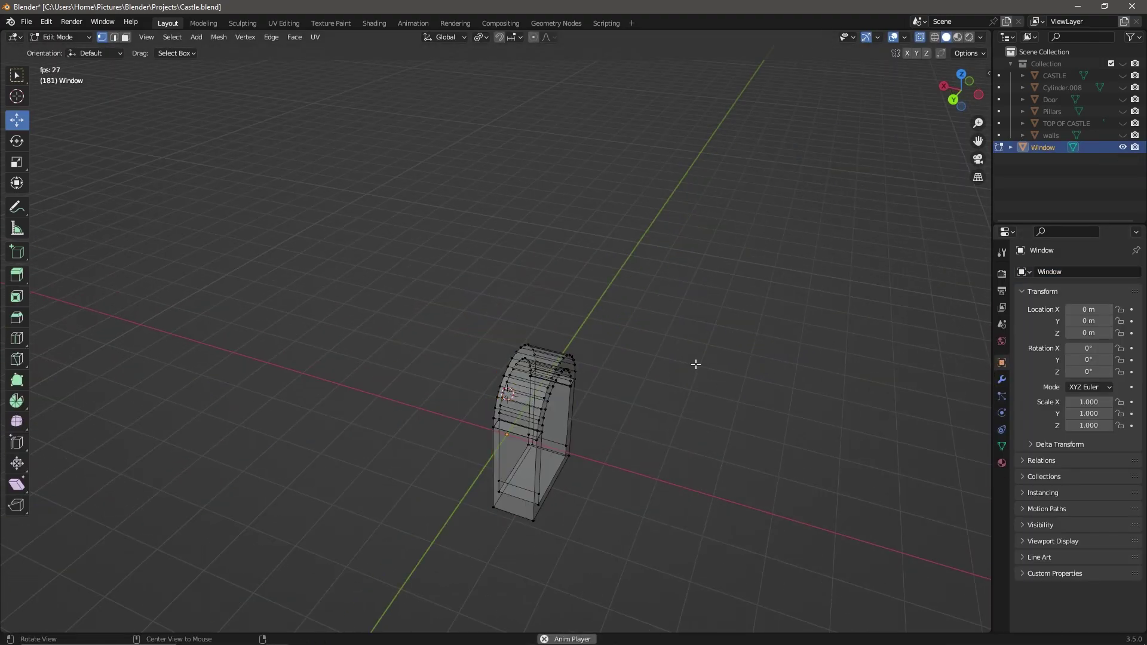
- Paste a Window copy onto the keep and bring up the editing-mode list
{"action": "key", "text": "ctrl+v"}
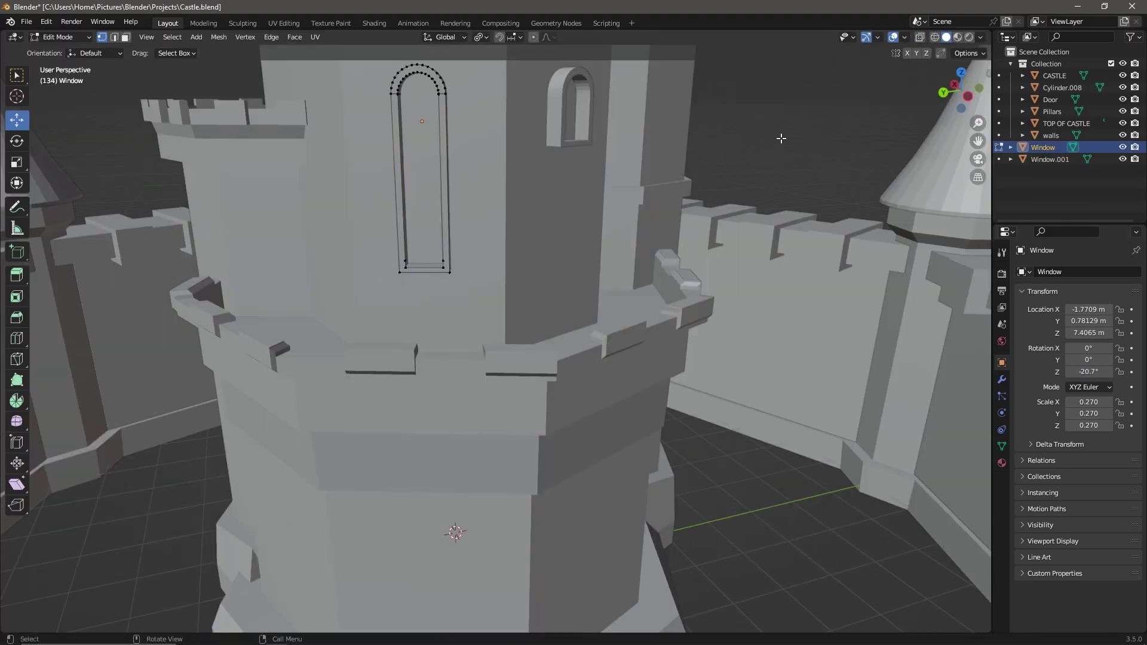
{"action": "left_click", "coordinate": [63, 37]}
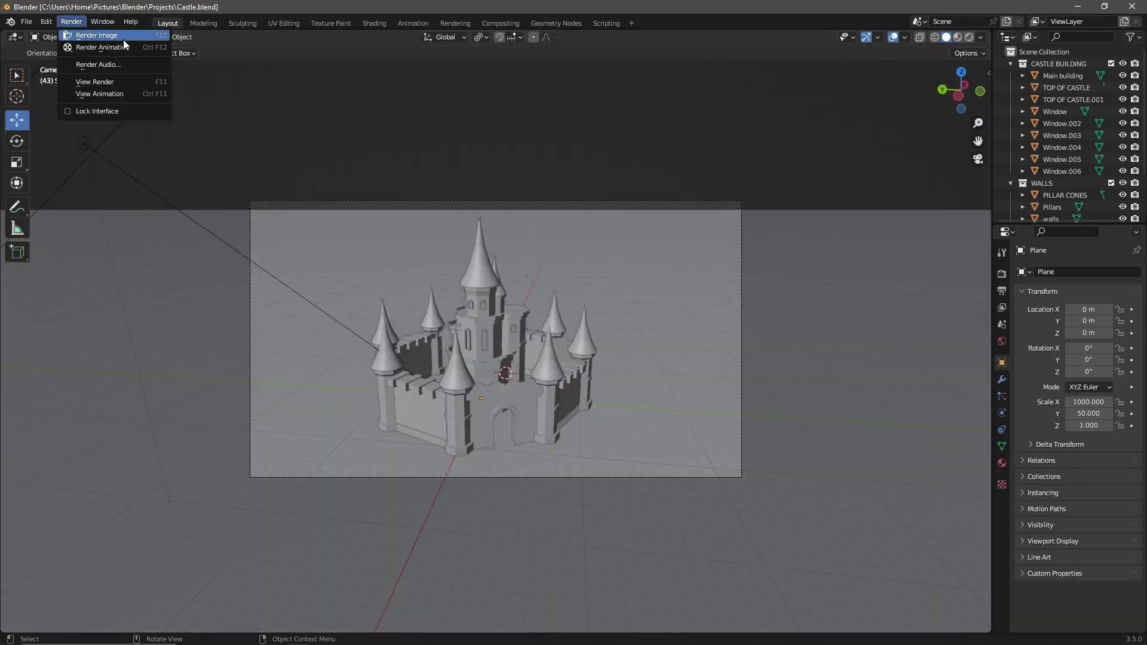
- Render the lit castle, then view the scene through the camera (Numpad 0)
{"action": "left_click", "coordinate": [124, 41]}
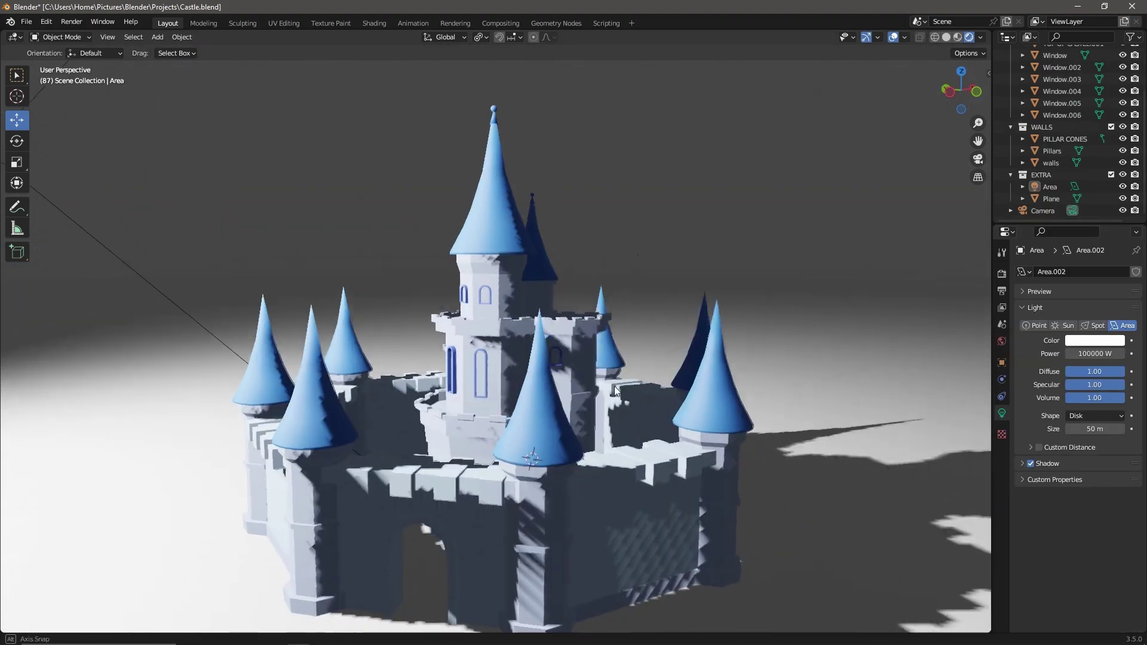
{"action": "mouse_move", "coordinate": [614, 386]}
{"action": "middle_mouse_down"}
{"action": "mouse_move", "coordinate": [360, 397]}
{"action": "mouse_move", "coordinate": [153, 388]}
{"action": "mouse_move", "coordinate": [175, 400]}
{"action": "middle_mouse_up"}
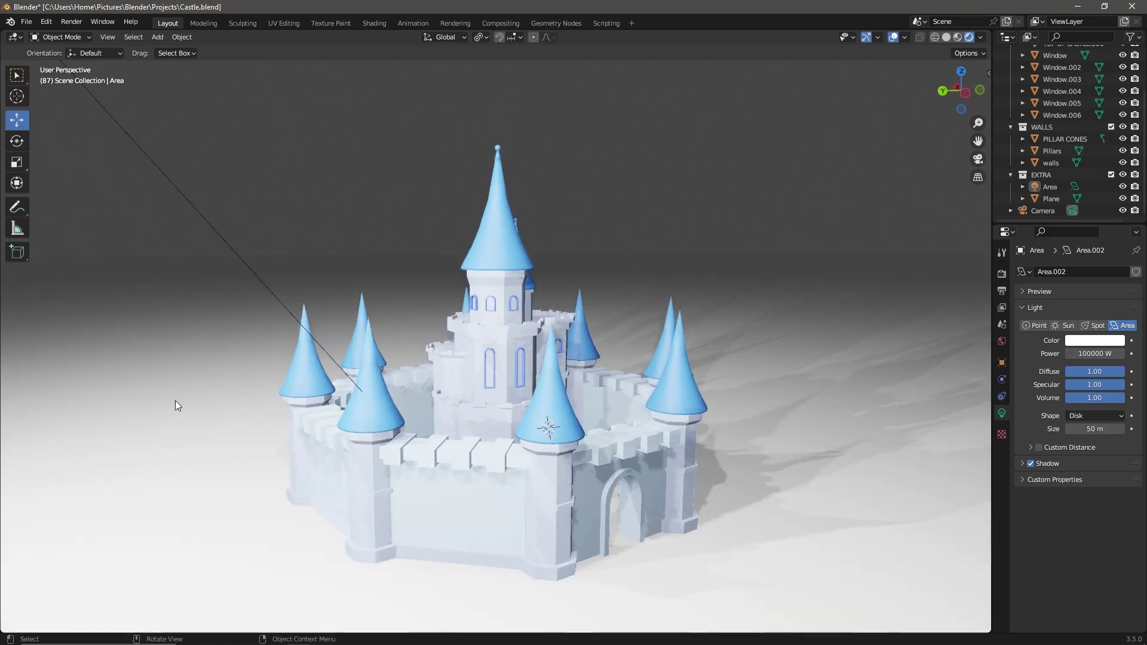
{"action": "scroll", "coordinate": [197, 396], "scroll_direction": "down", "scroll_amount": 2}
{"action": "scroll", "coordinate": [226, 391], "scroll_direction": "down", "scroll_amount": 1}
{"action": "key", "text": "KP_0"}
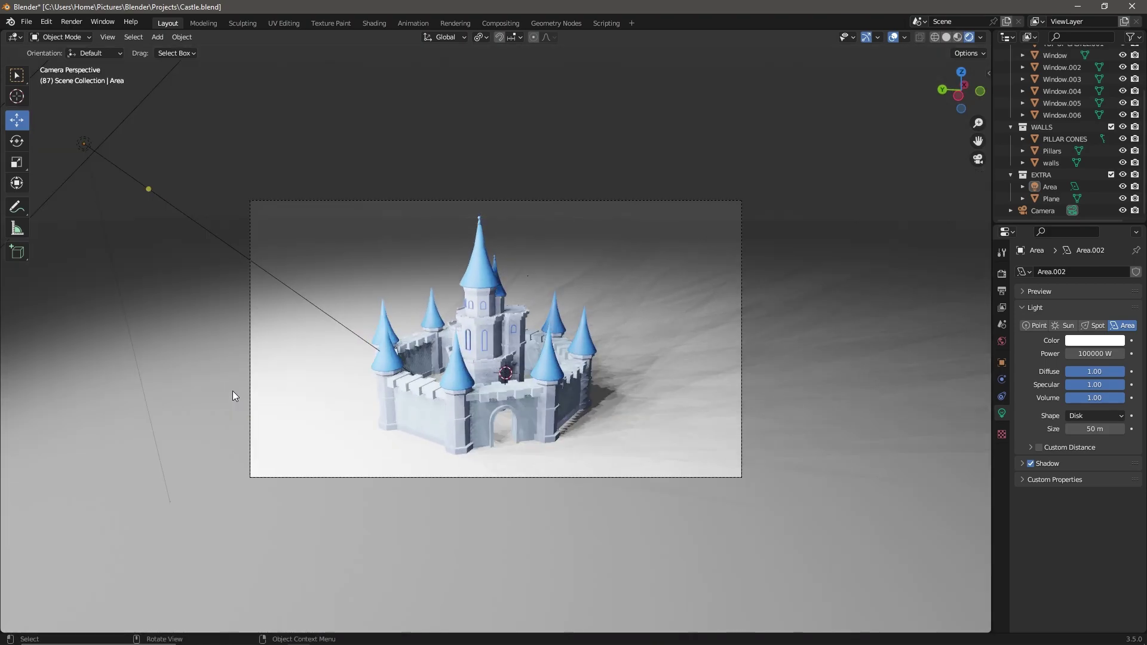